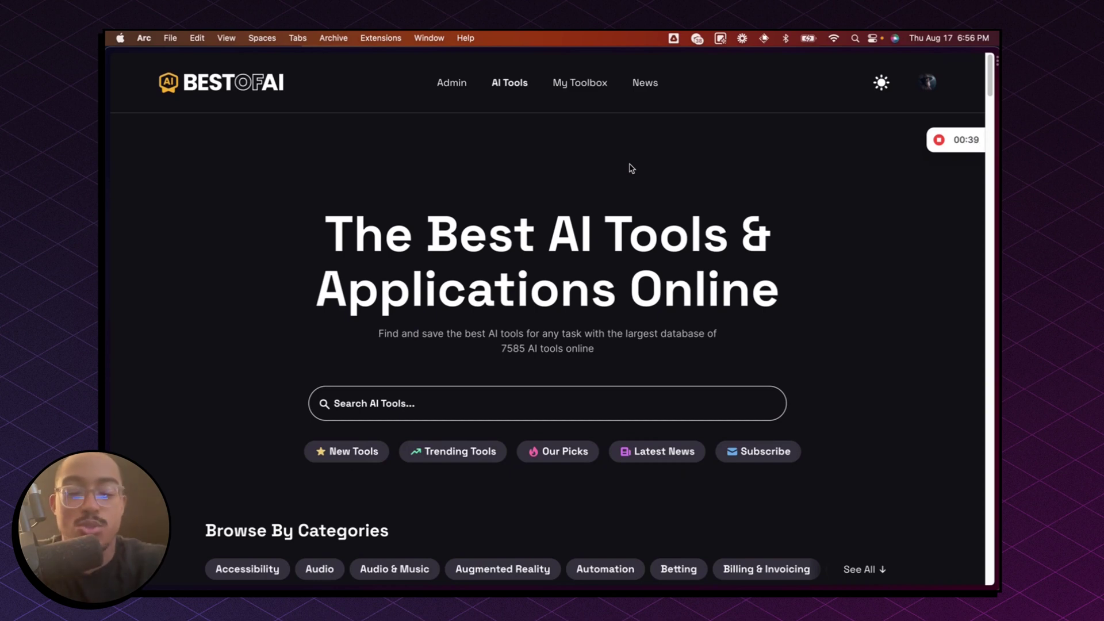
- Switch to the X tab showing the pinned Adobe Express lo-fi animation tutorial post
key(super+t)
key(Return)
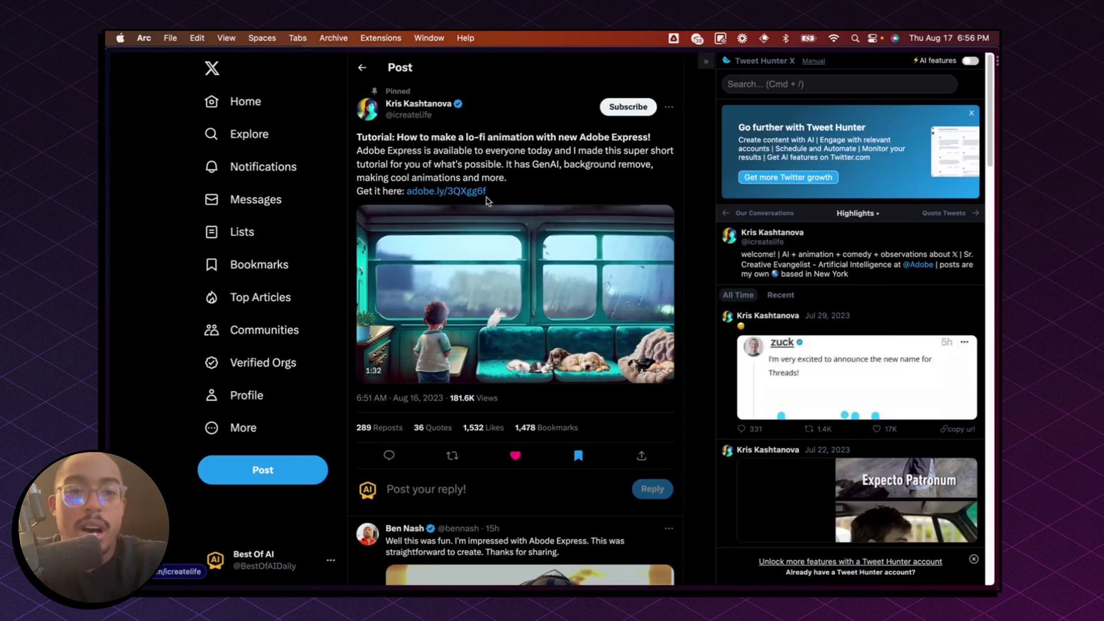
mouse_move(426, 112)
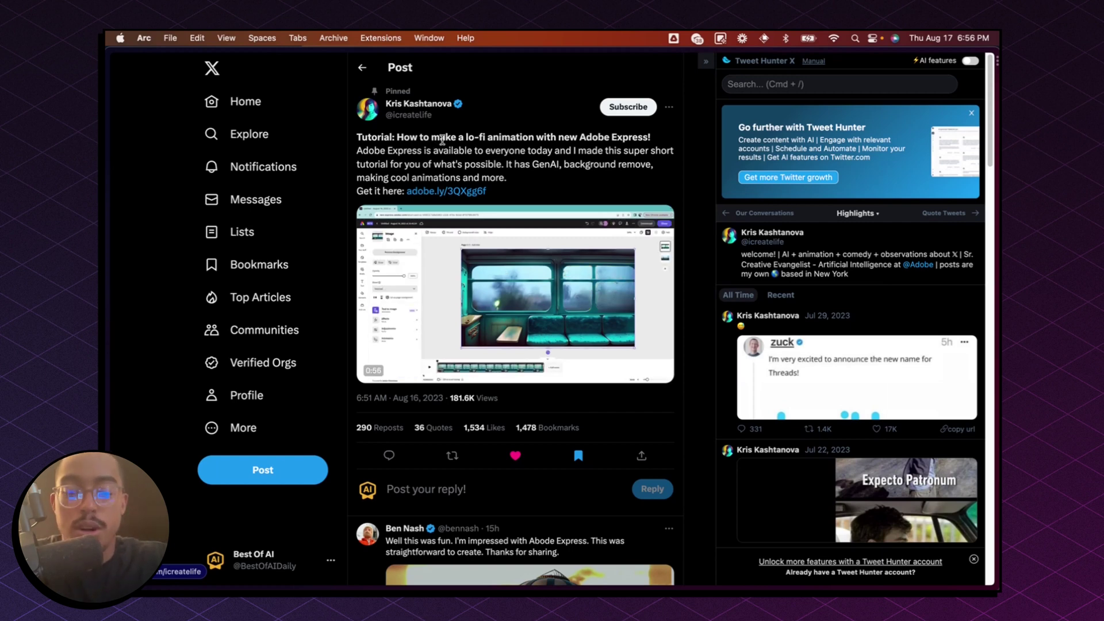
key(super+t)
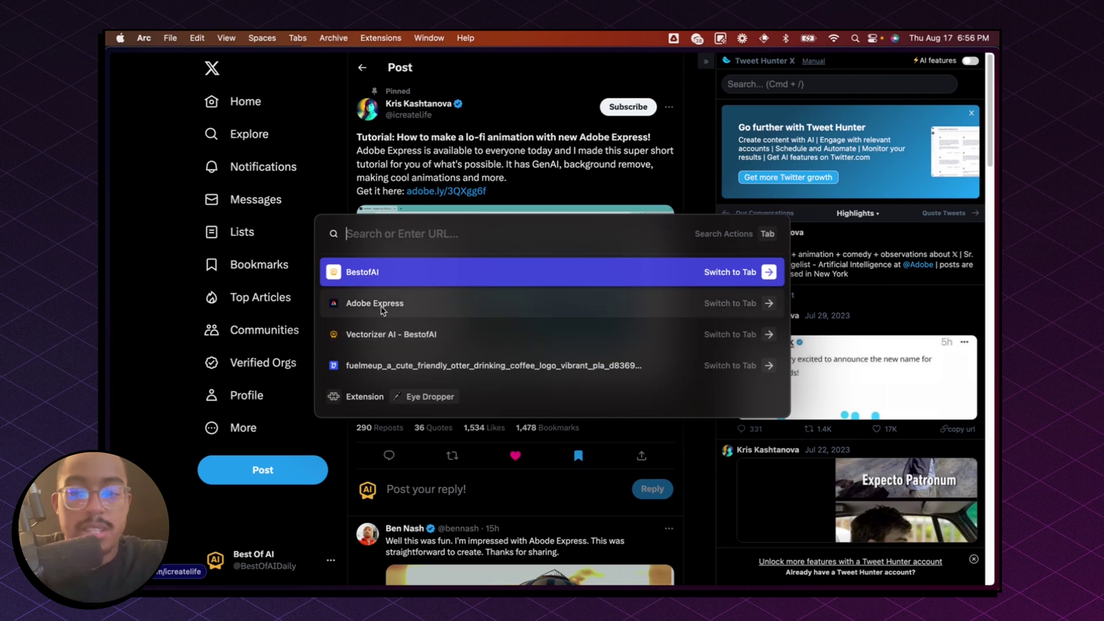
- In the Adobe Express tab, start a blank YouTube video from scratch under Video
click(475, 298)
mouse_move(387, 313)
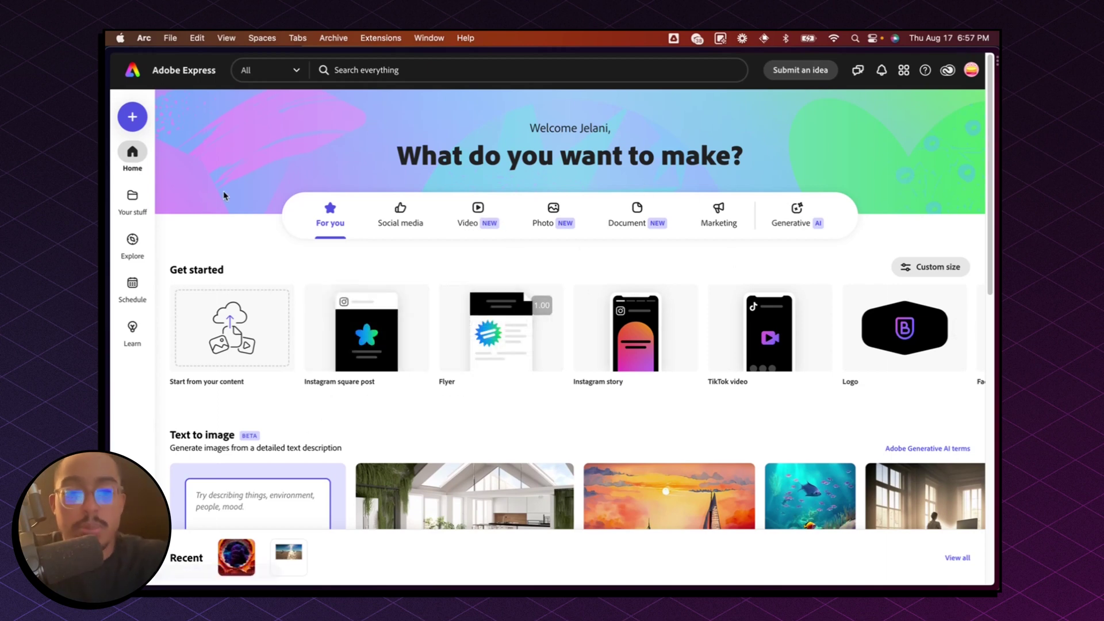
click(475, 224)
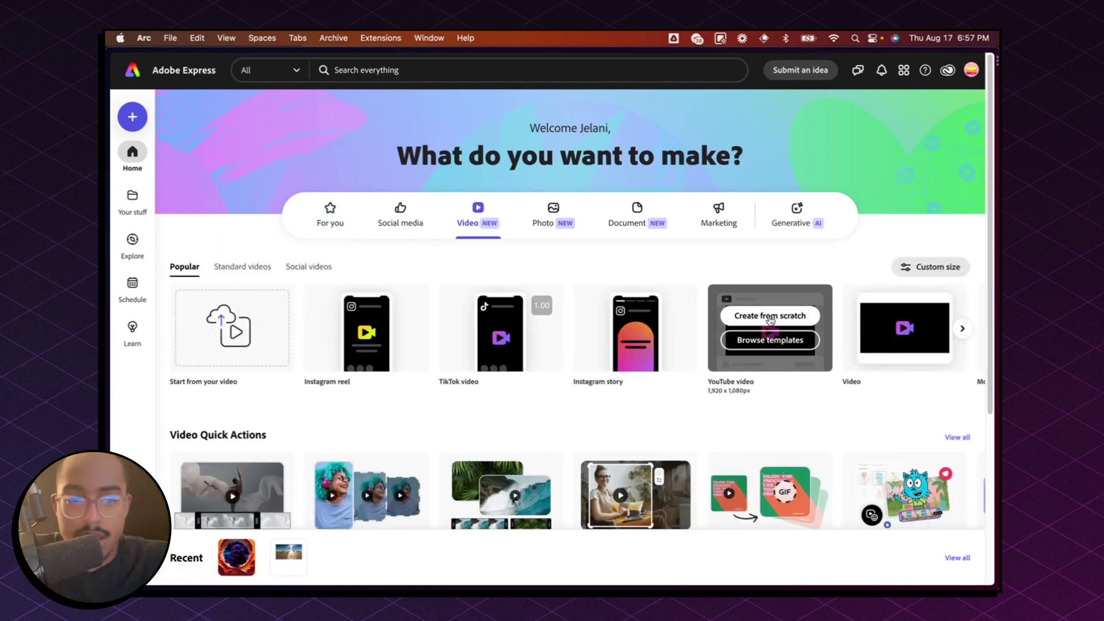
click(929, 317)
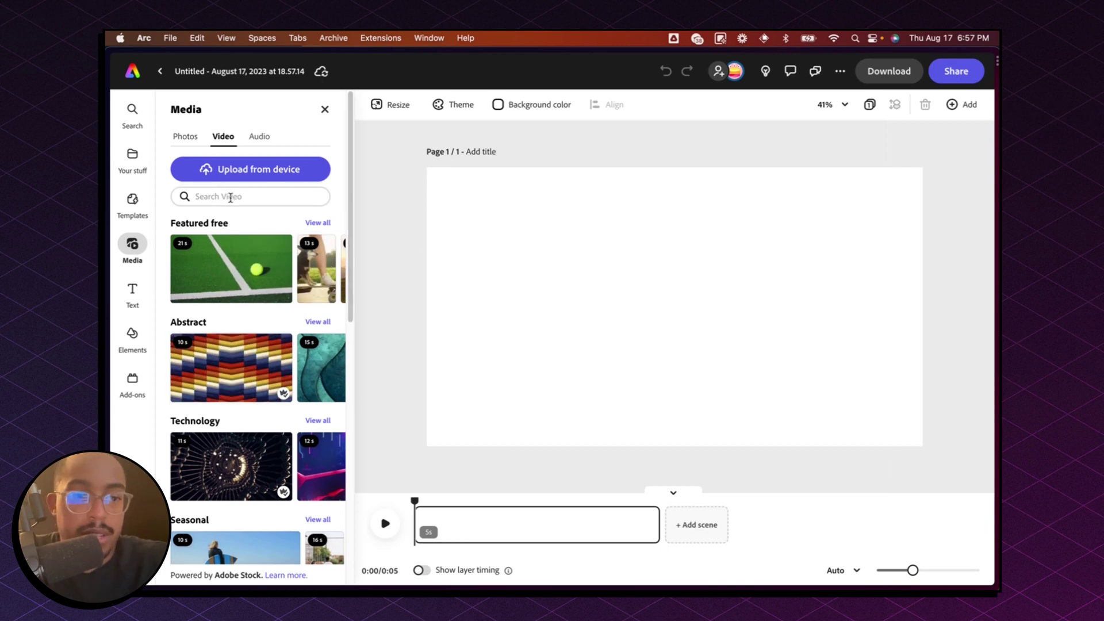
- Replace the old rain search with a stock photo search for 'lightshow'
click(238, 193)
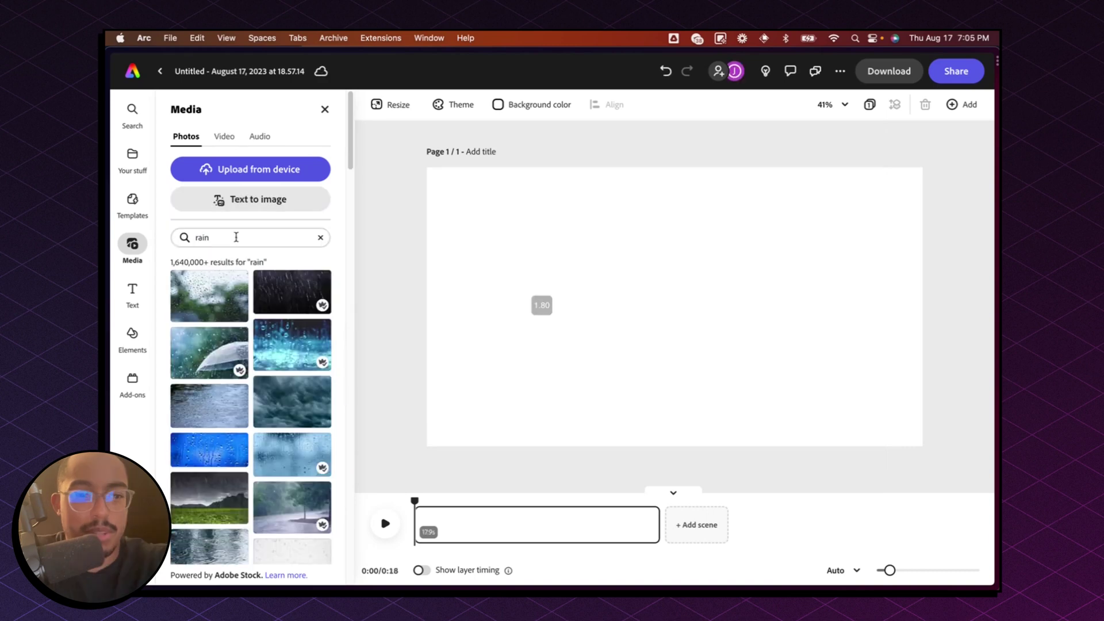
click(236, 237)
key(BackSpace)
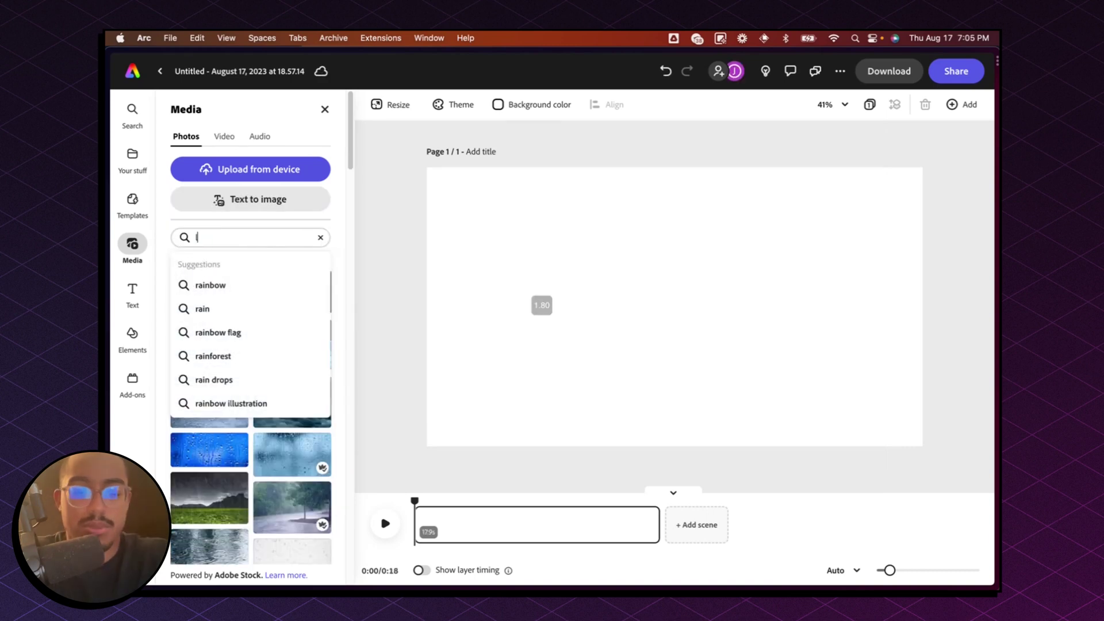
text(lightsh)
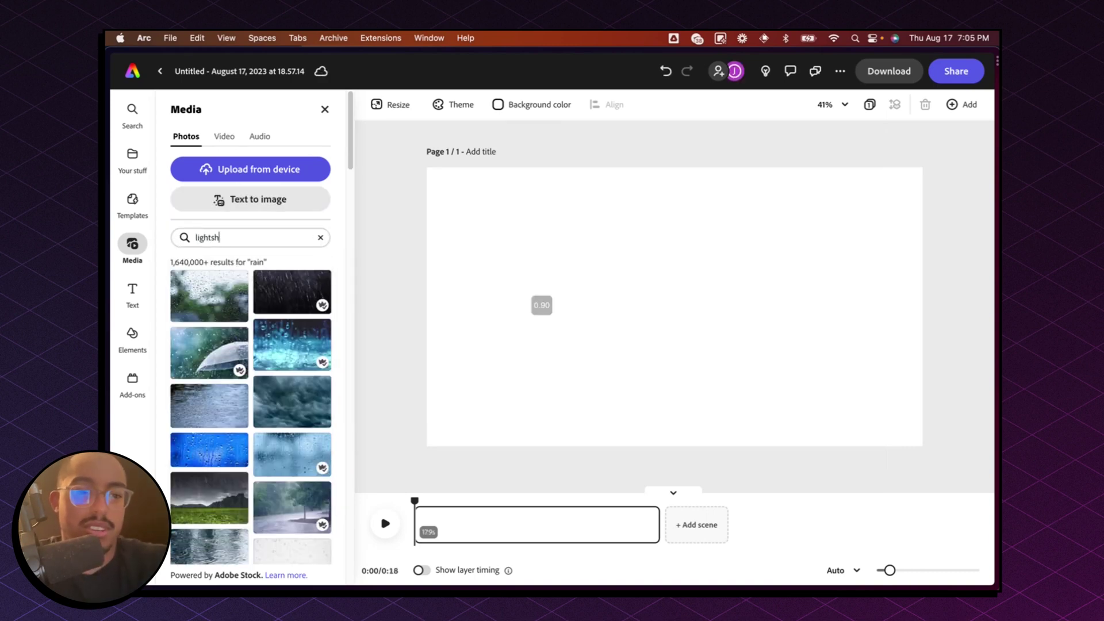
text(wow)
key(Return)
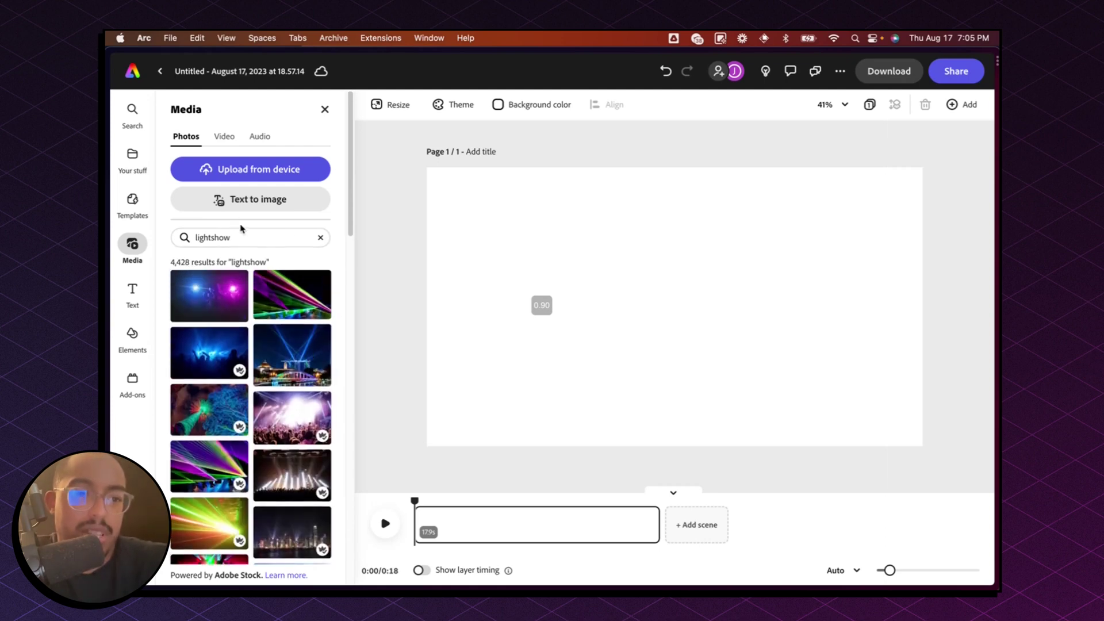
- Search photos for 'northern lights' and add the aurora-over-trees photo to the page
double_click(224, 238)
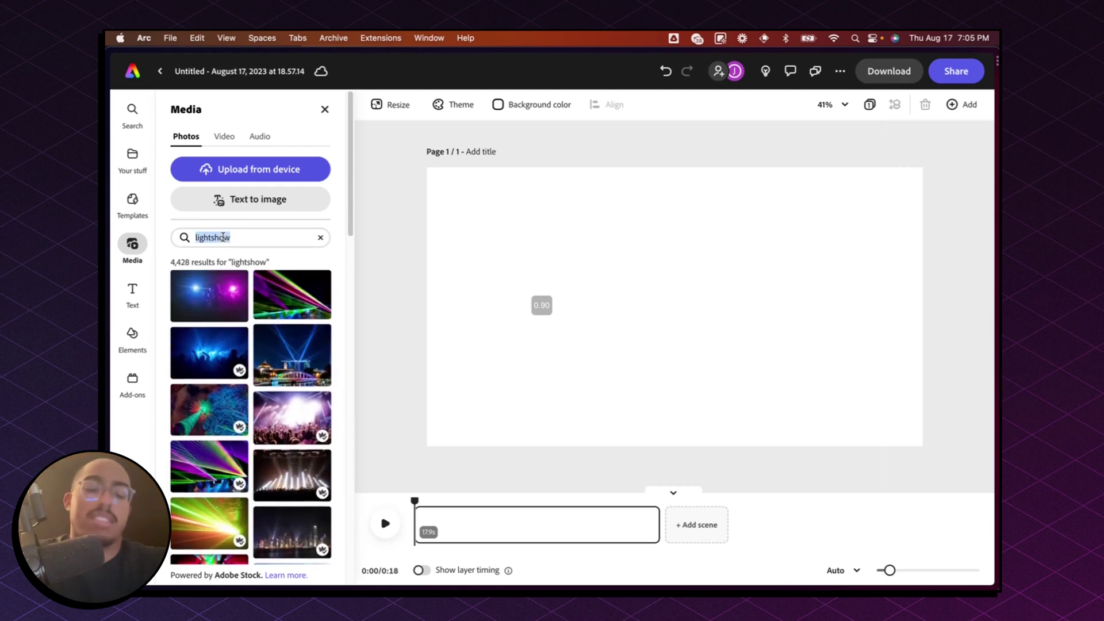
text(campi)
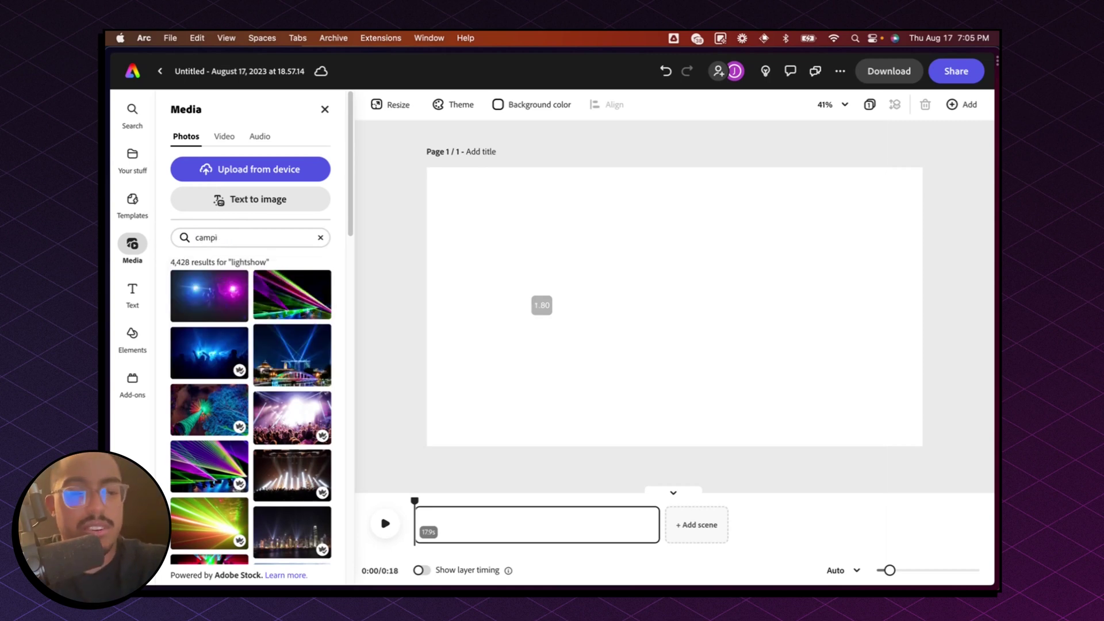
key(BackSpace)
key(BackSpace)
key(BackSpace)
key(BackSpace)
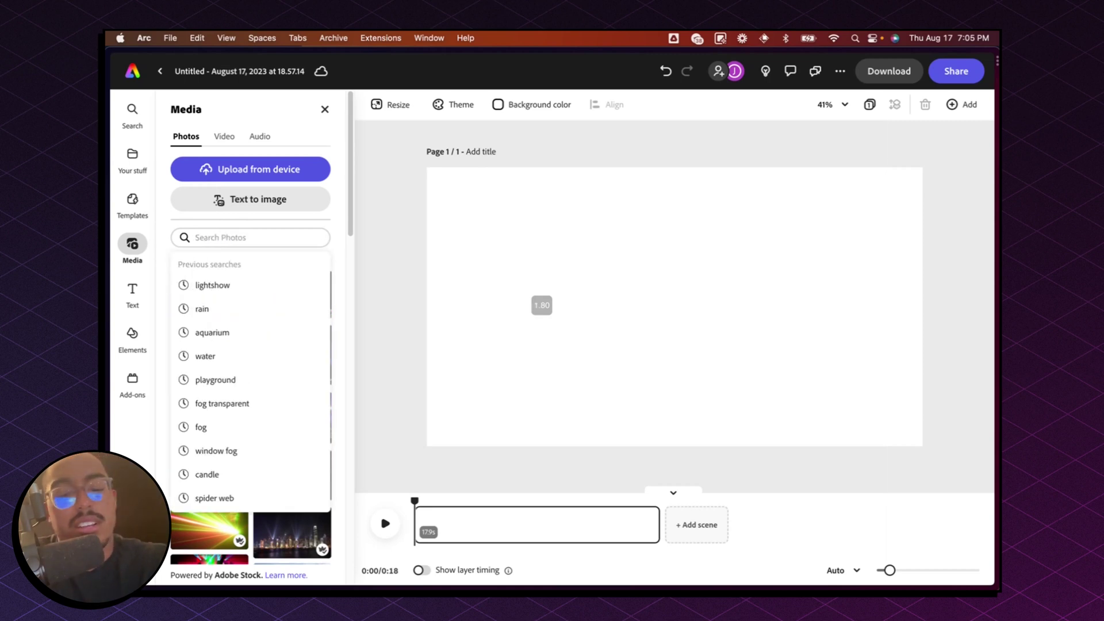
text(corthern li)
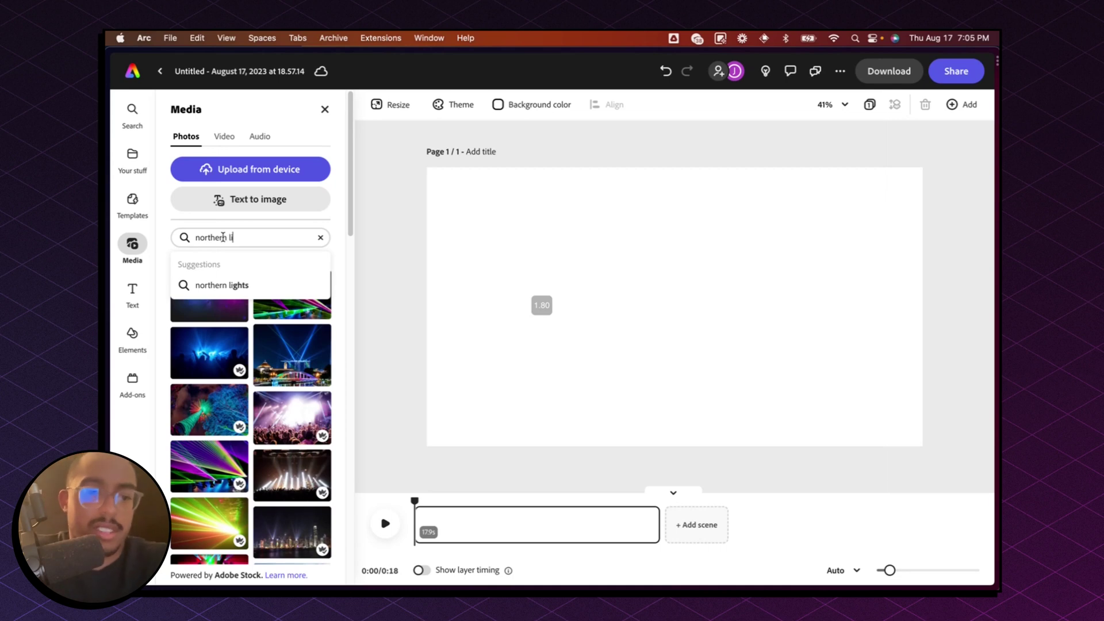
click(266, 286)
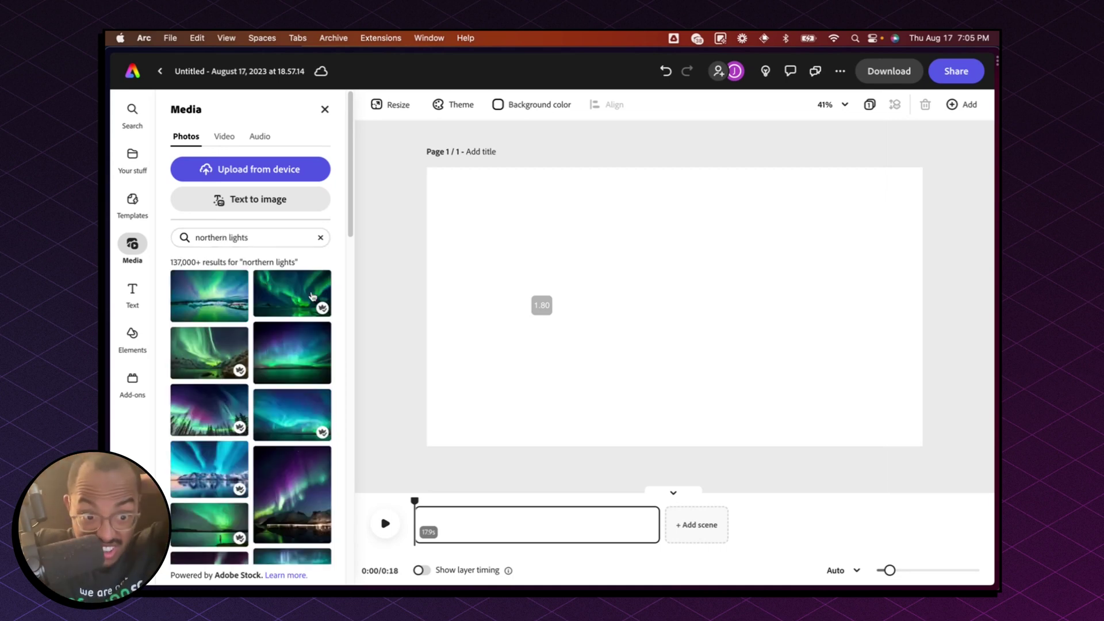
scroll(303, 406, down, 3)
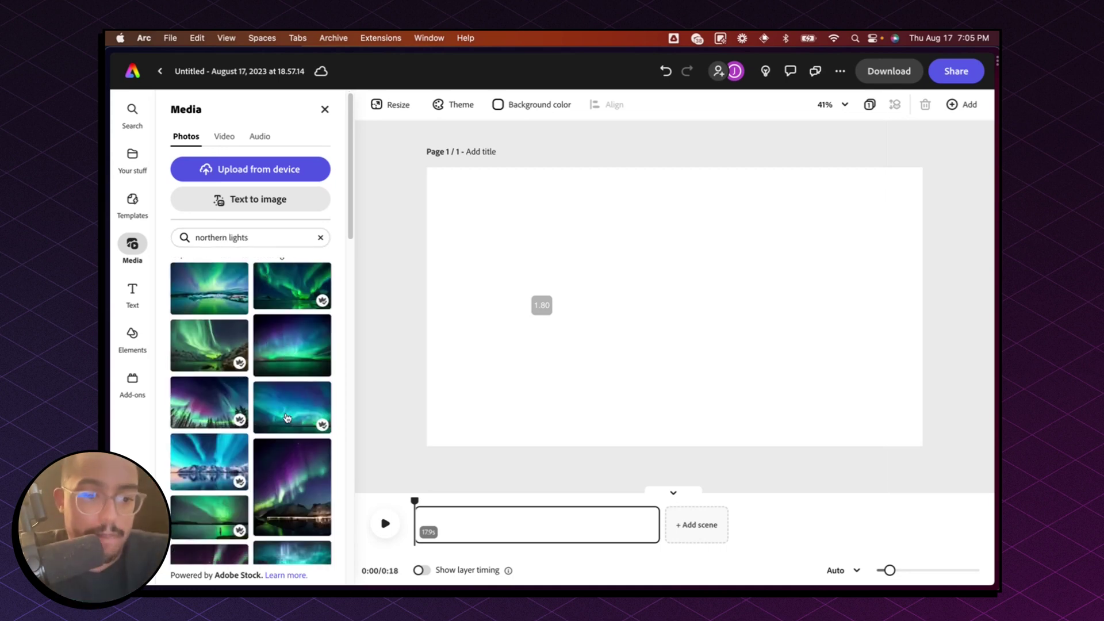
scroll(303, 406, down, 5)
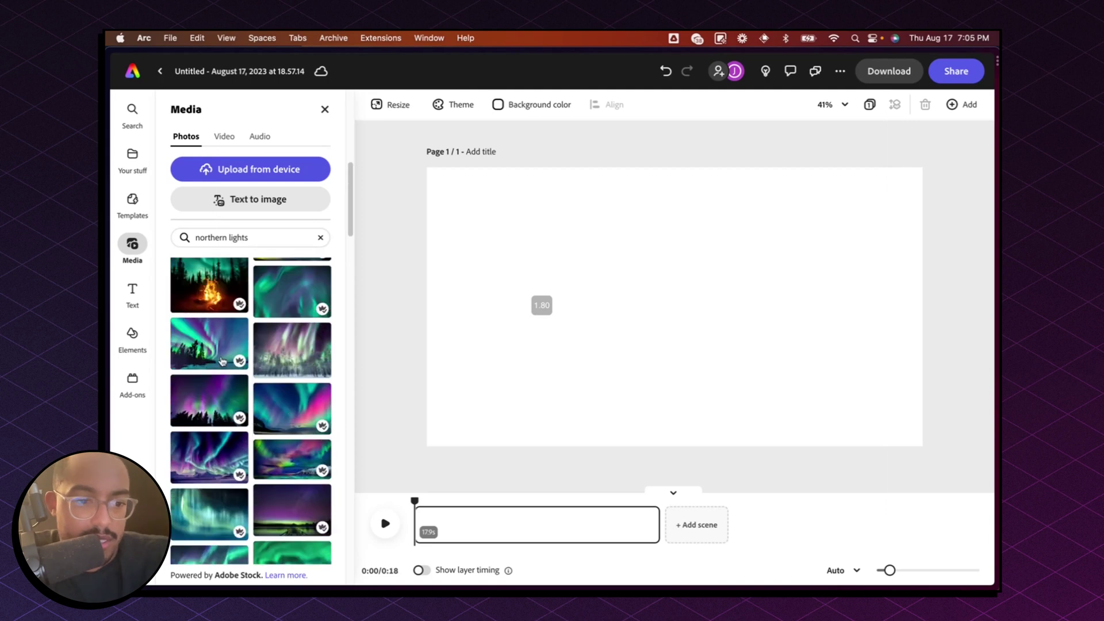
click(219, 357)
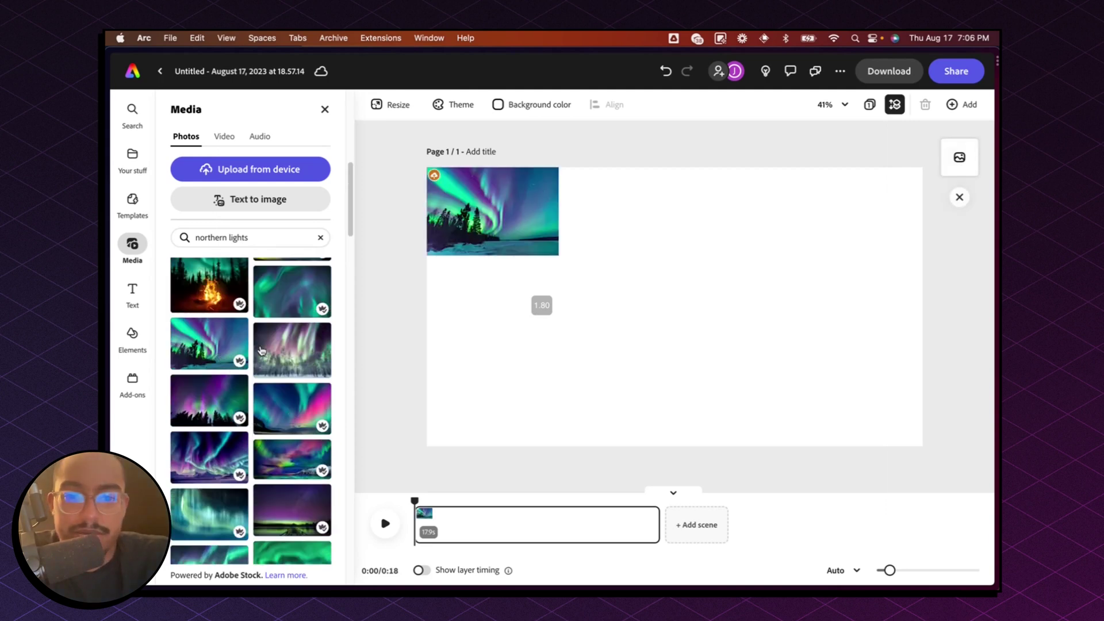
- Stretch the aurora photo to every page edge, then play and stop a preview
drag(557, 216, 721, 230)
drag(598, 256, 598, 439)
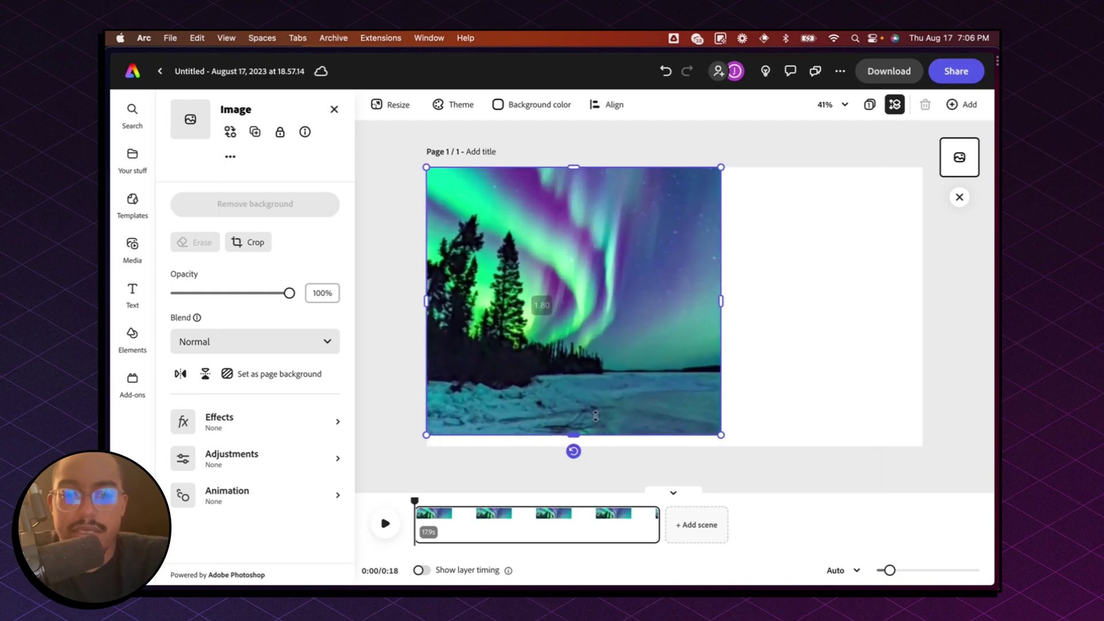
drag(427, 302, 539, 315)
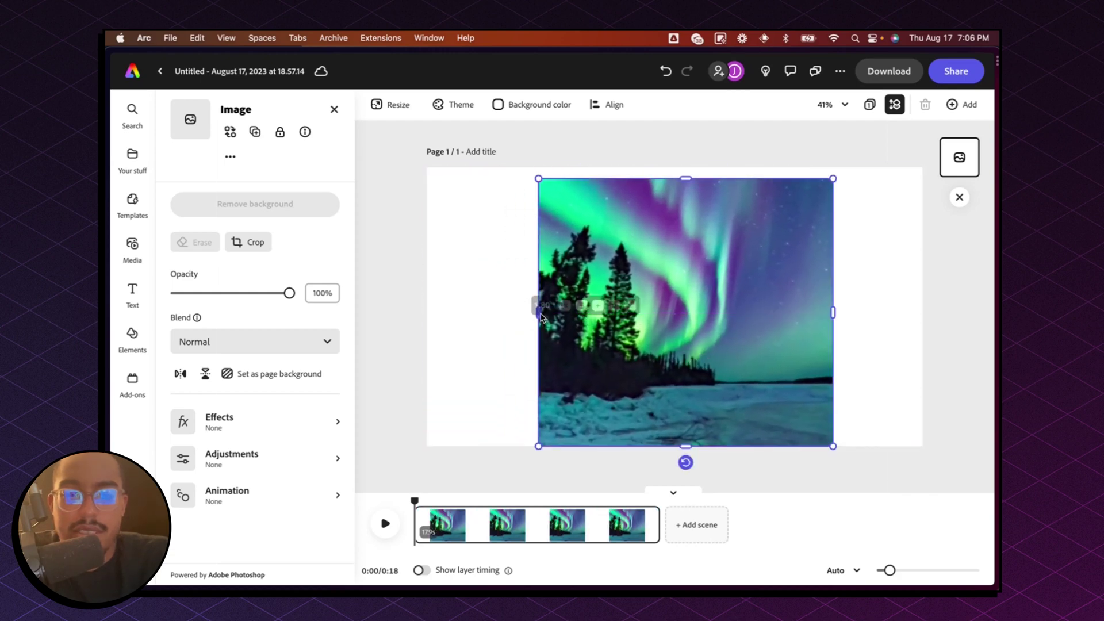
drag(540, 313, 427, 314)
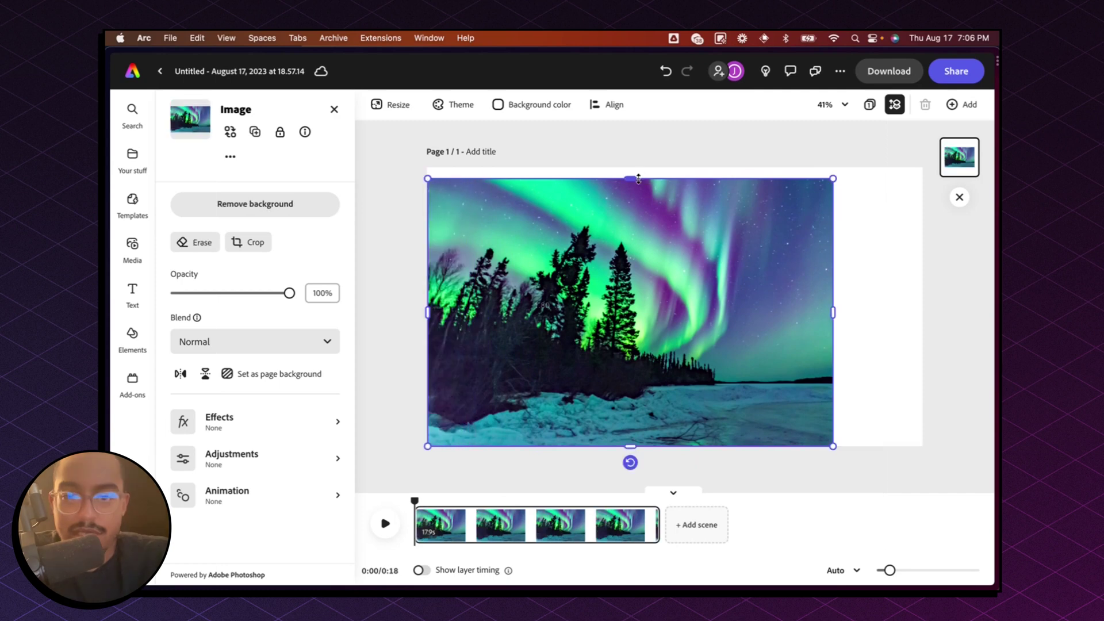
drag(638, 178, 832, 167)
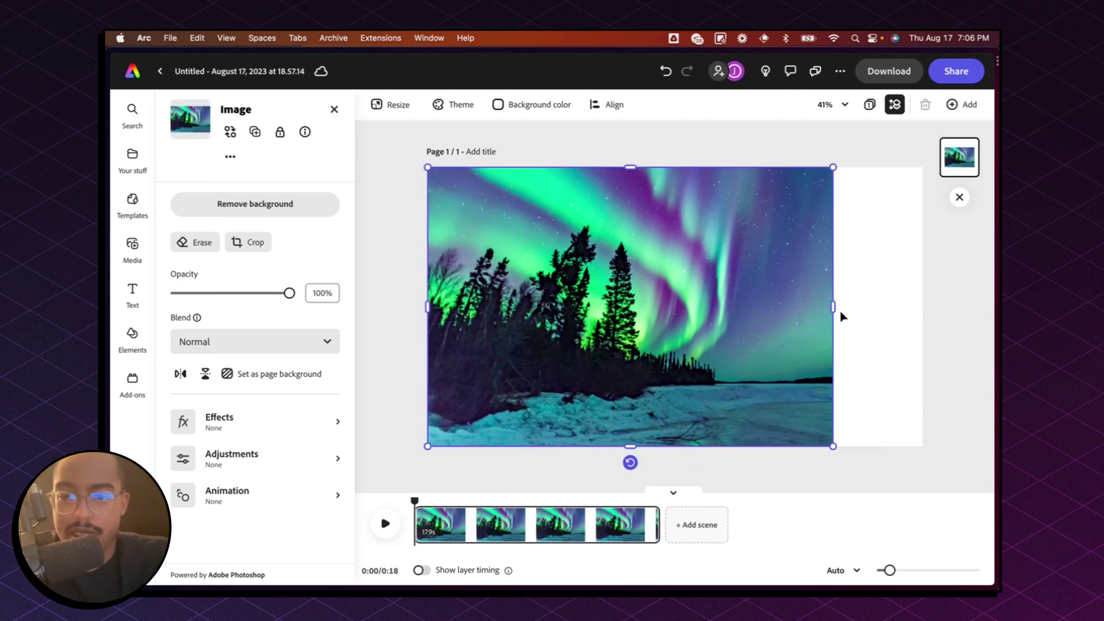
drag(834, 307, 925, 320)
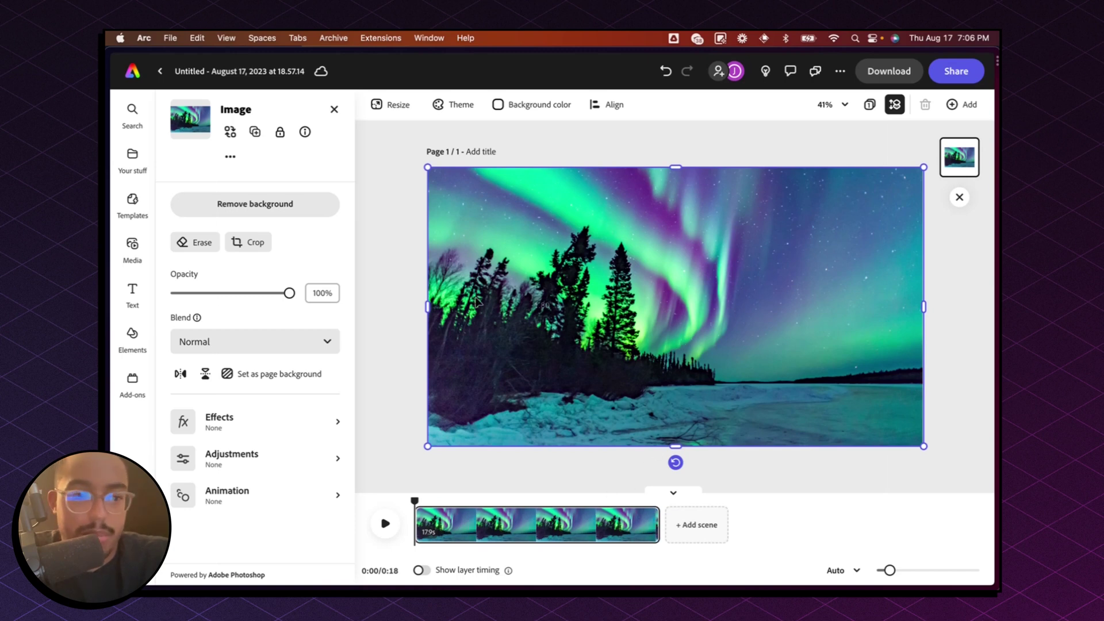
click(386, 523)
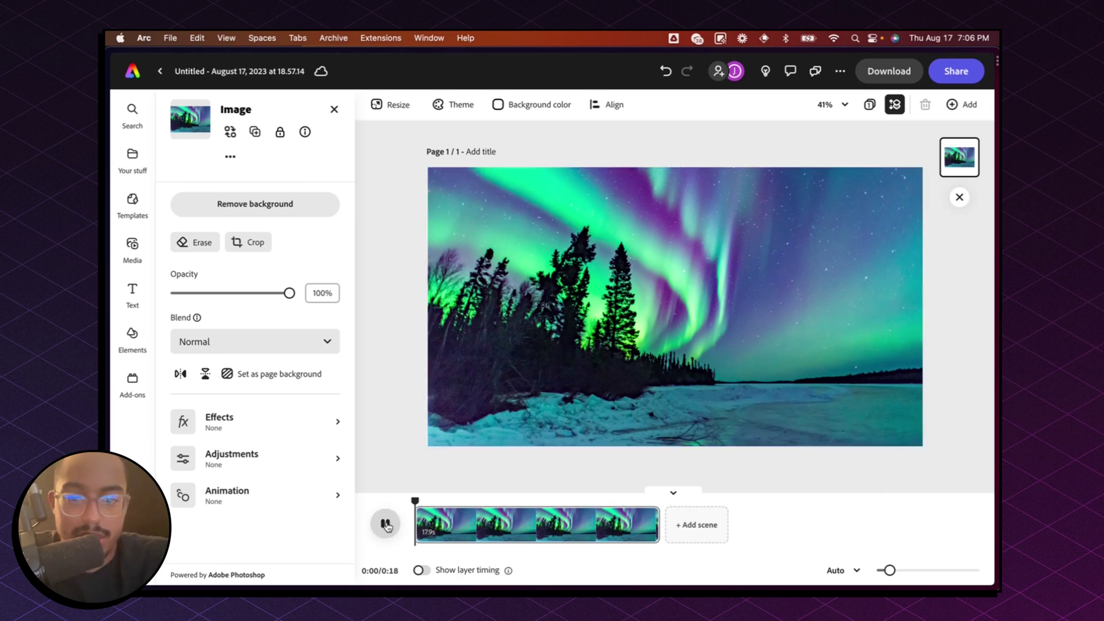
click(386, 523)
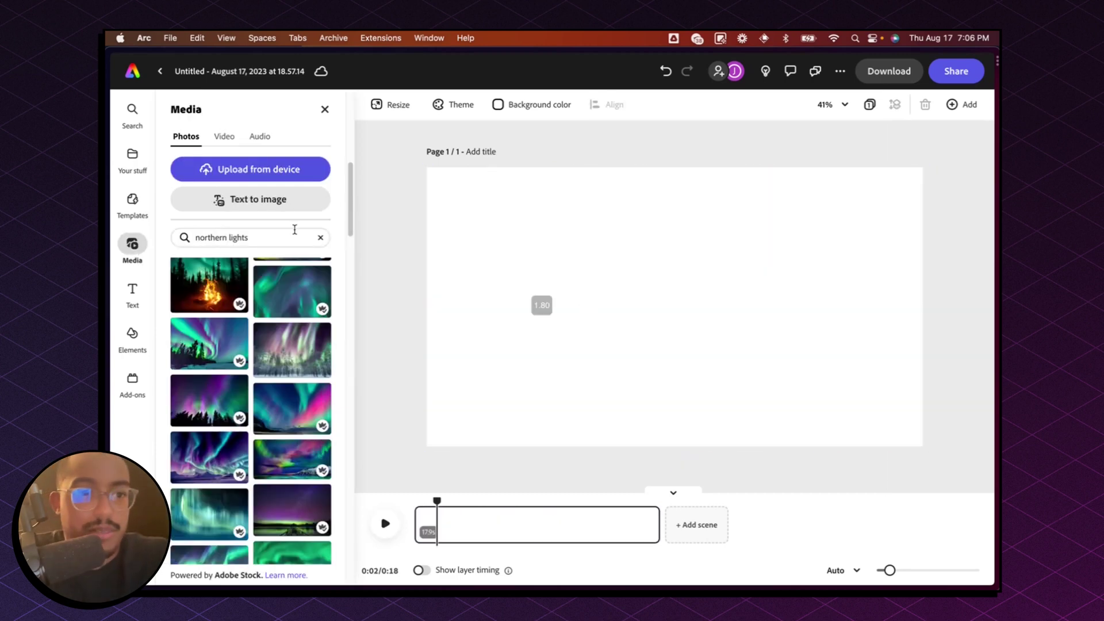
- Add the silhouette aurora stock video, preview it, then delete it
click(224, 137)
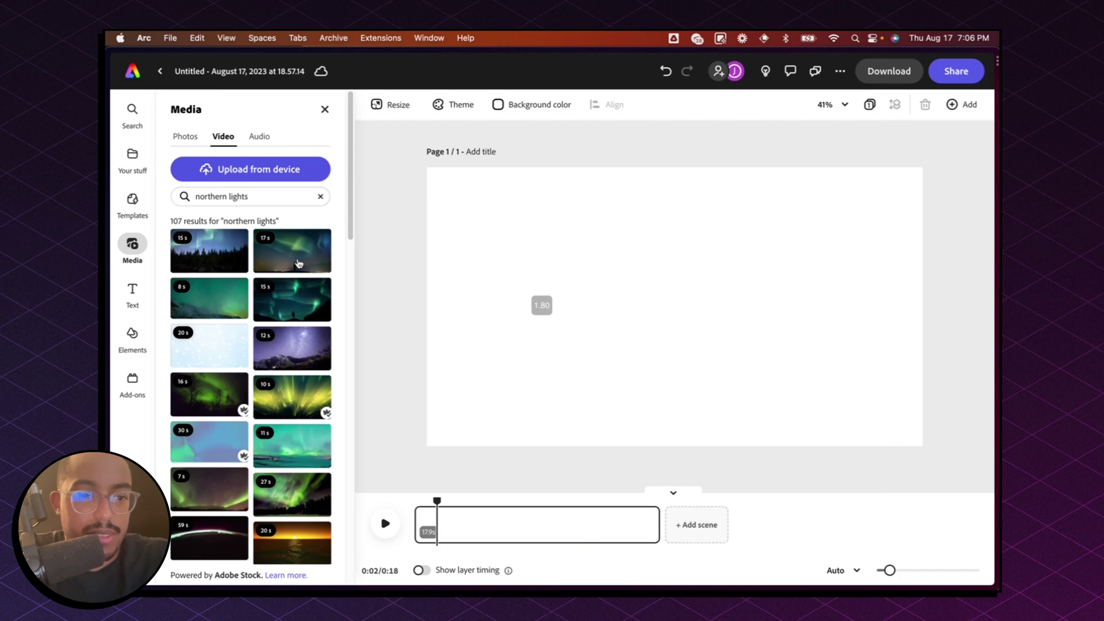
scroll(298, 264, down, 5)
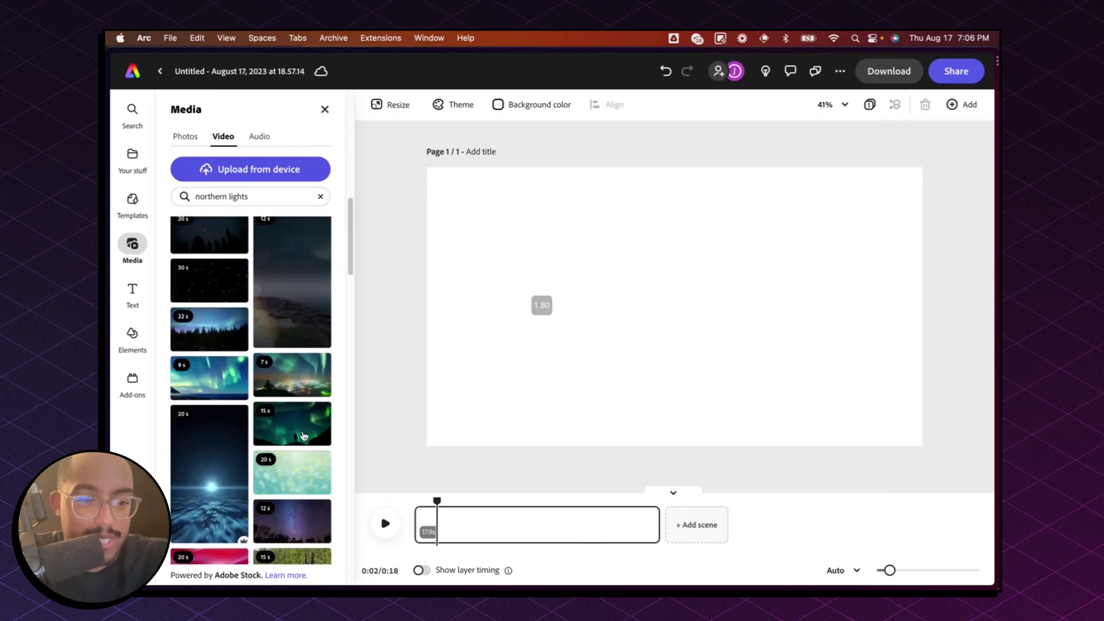
scroll(303, 441, down, 5)
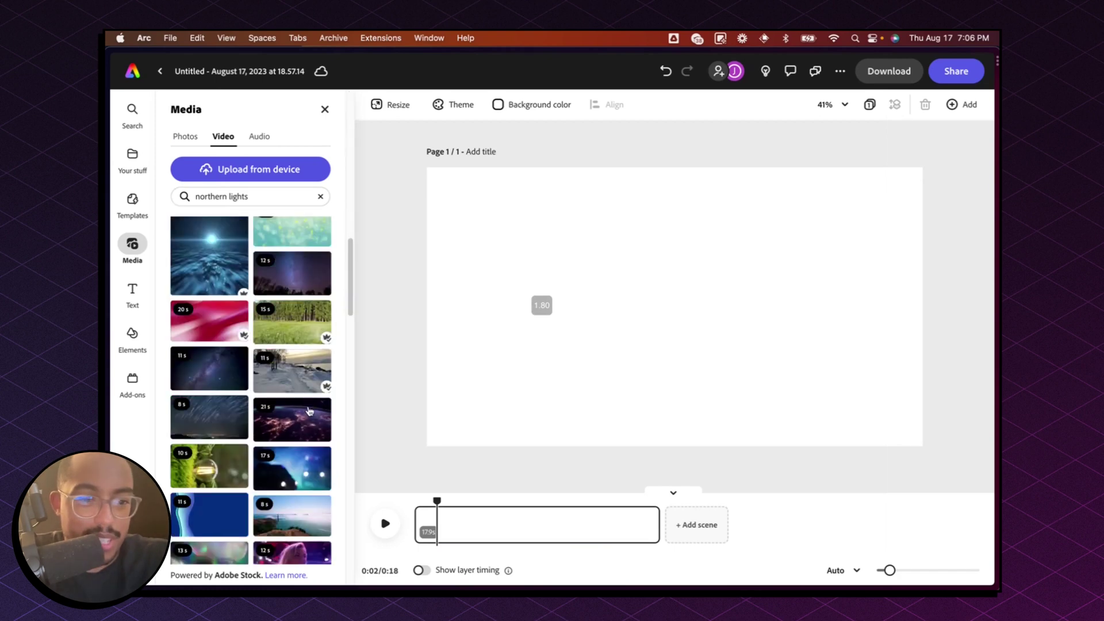
scroll(306, 404, up, 2)
click(292, 308)
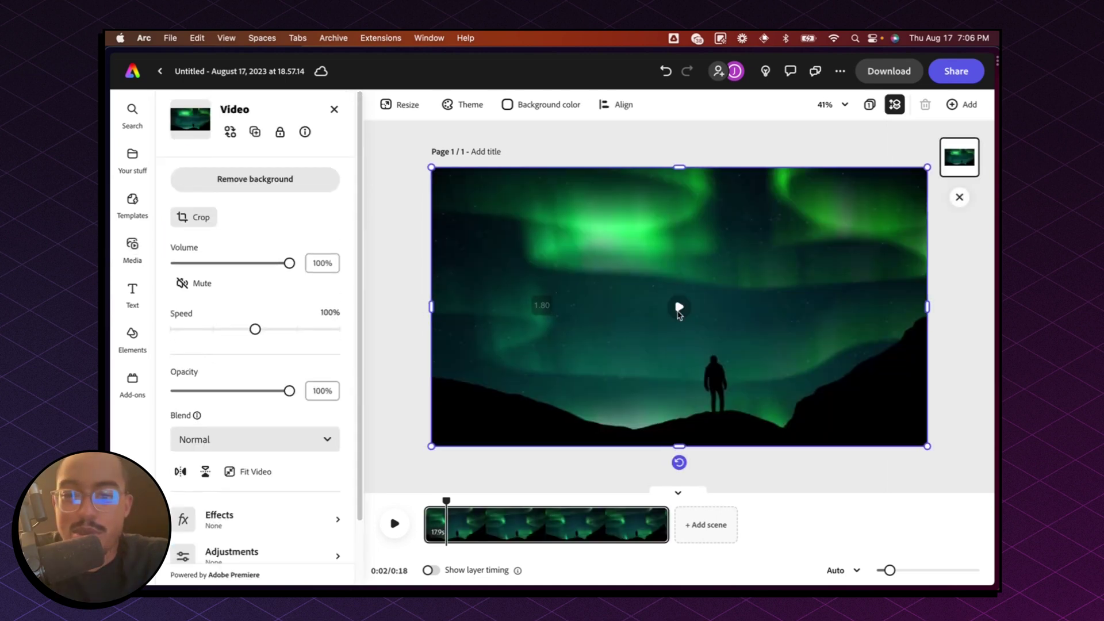
click(679, 309)
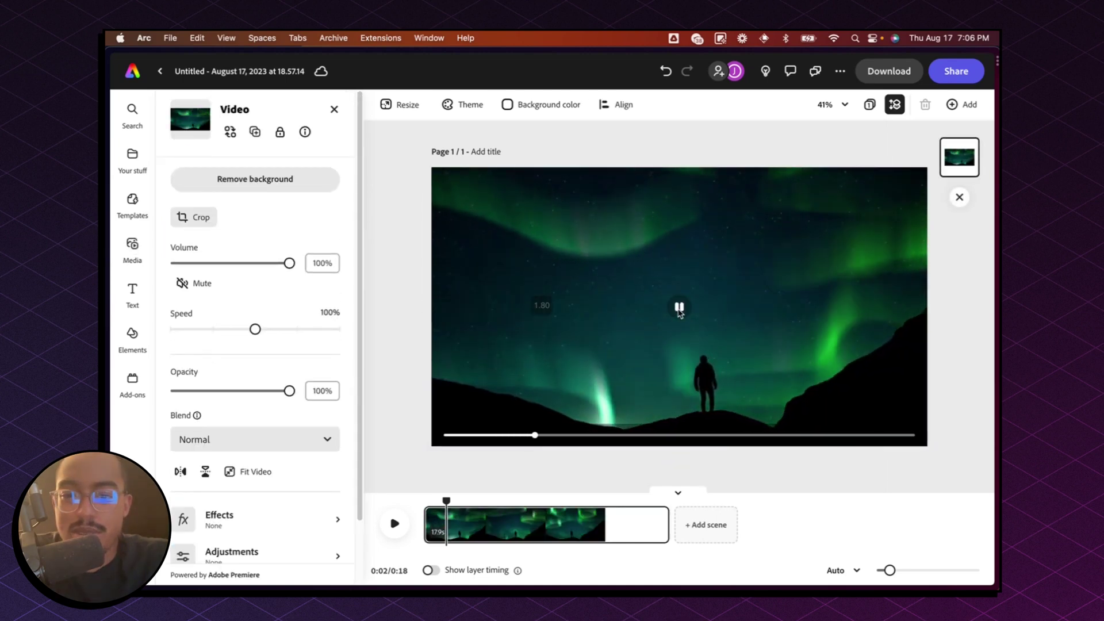
click(679, 308)
key(Delete)
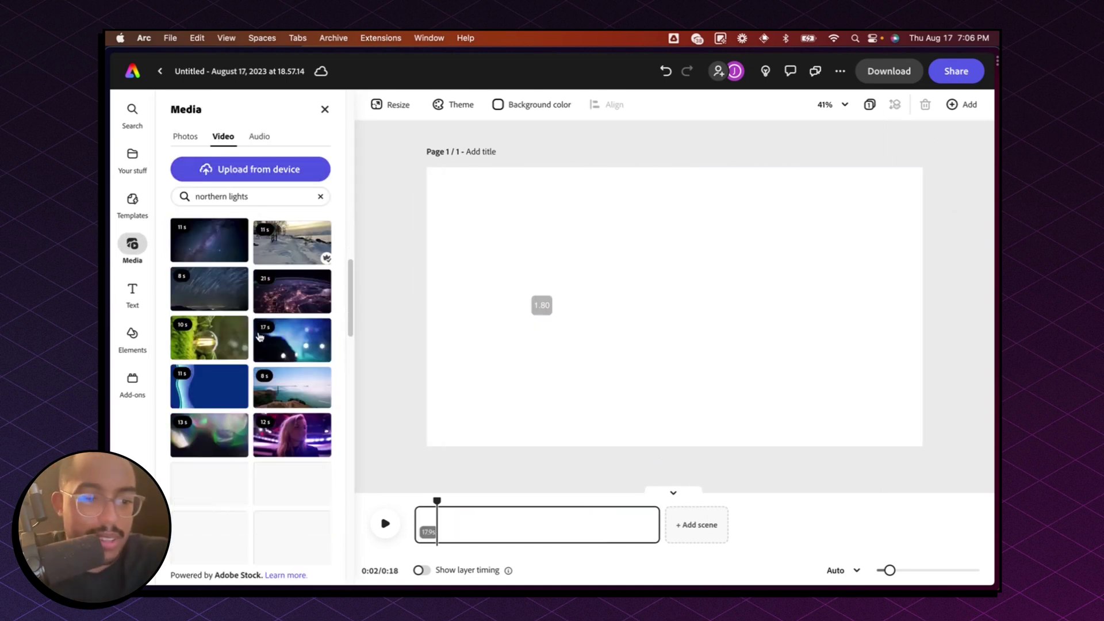
- Add the 59 s aurora-over-mountain video to the page and preview it
scroll(234, 379, down, 3)
scroll(224, 375, down, 2)
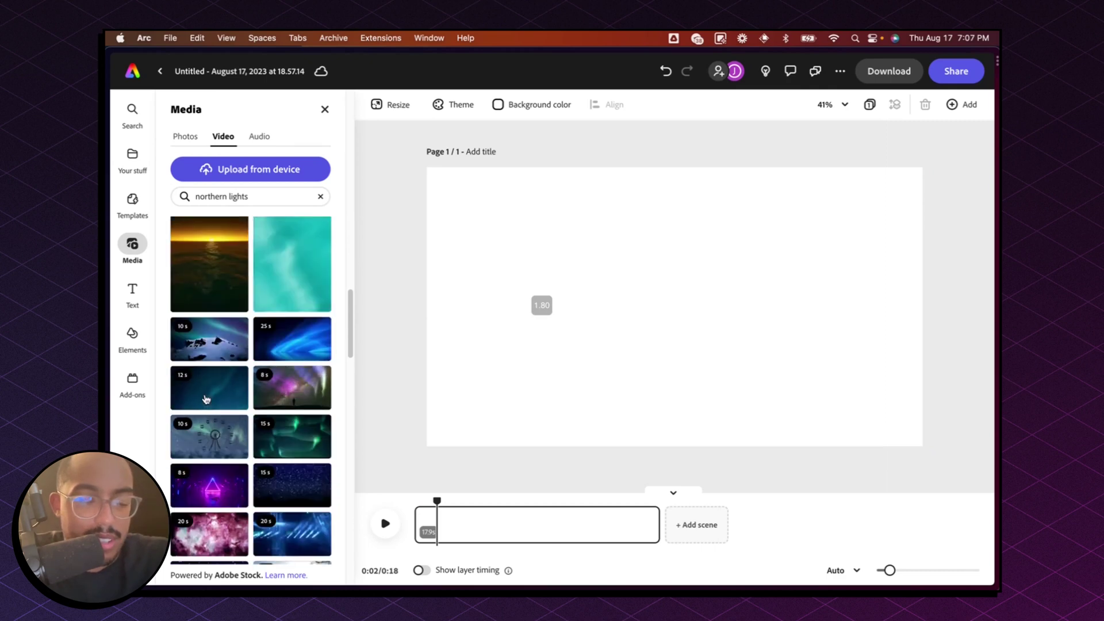
scroll(296, 440, down, 2)
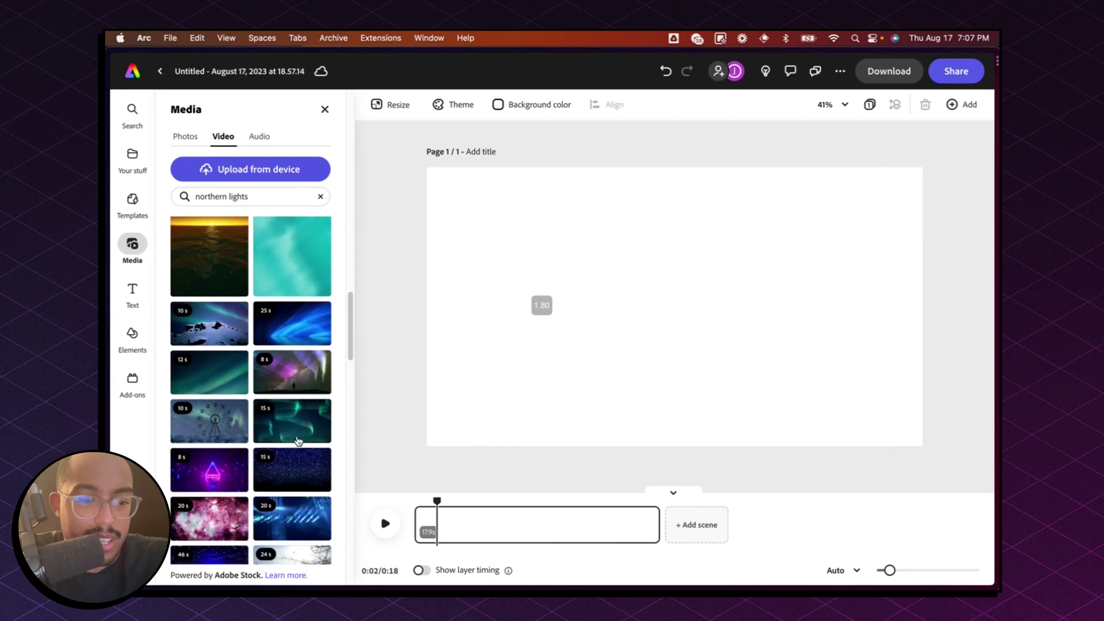
scroll(238, 448, down, 5)
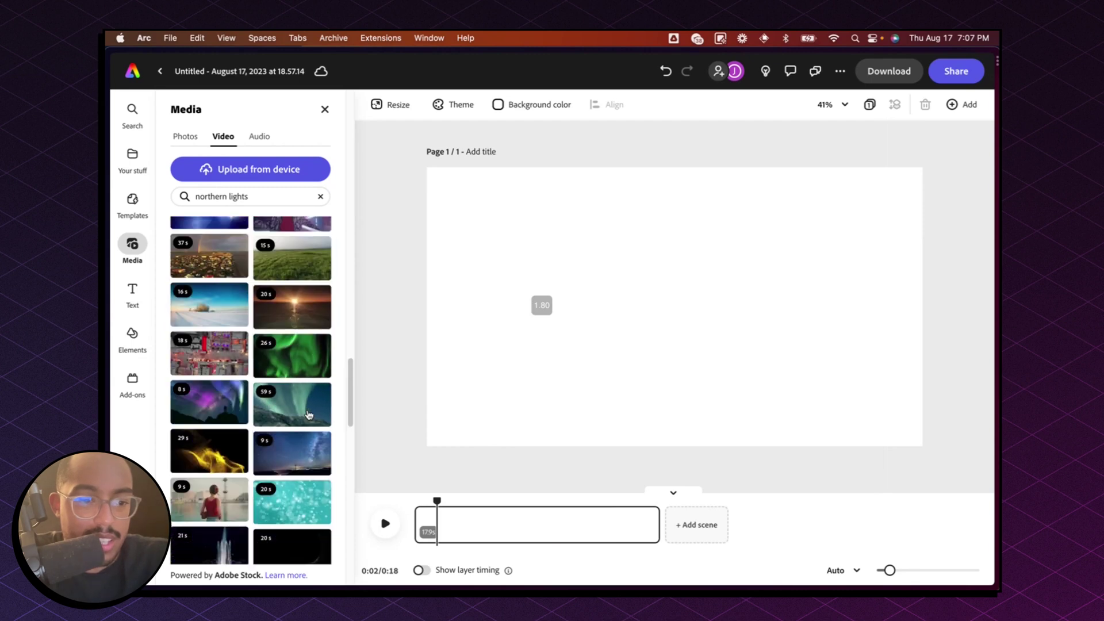
click(309, 414)
click(681, 311)
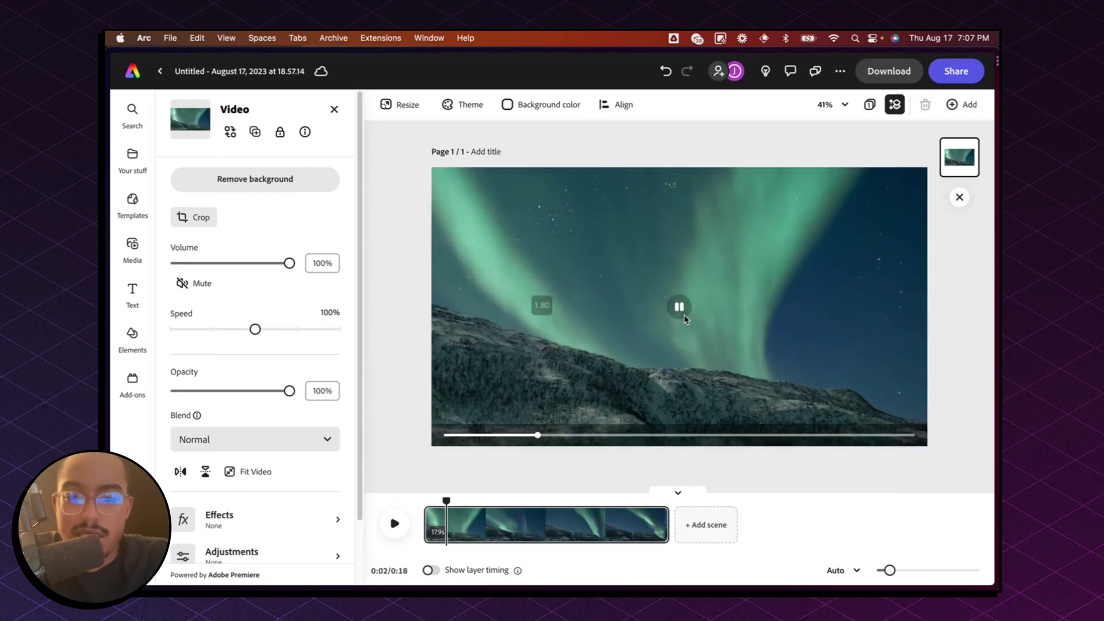
click(681, 307)
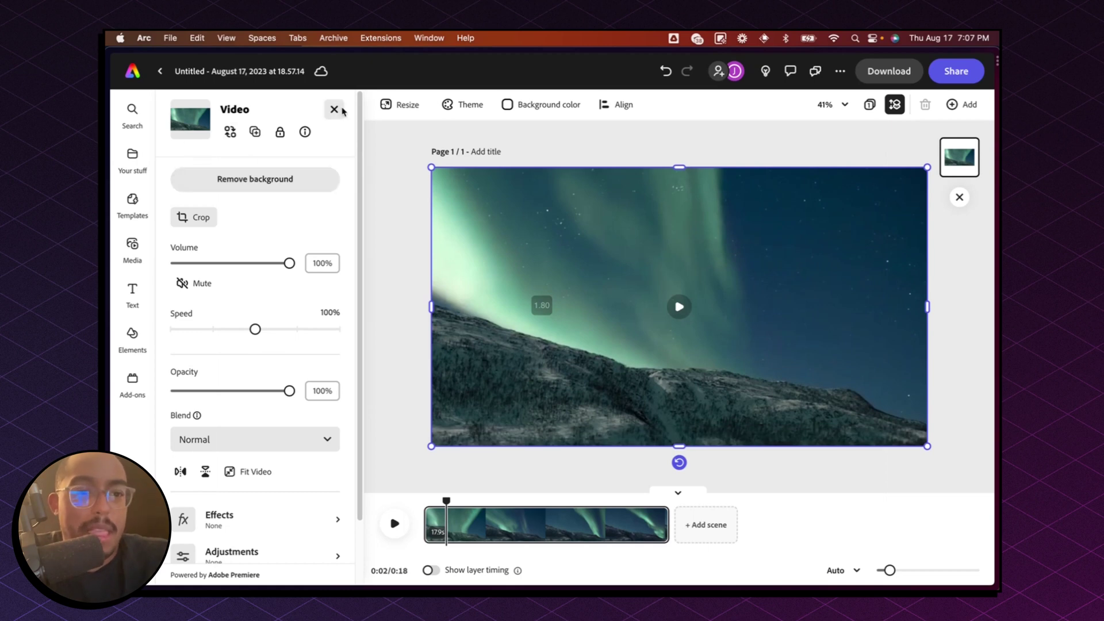
key(Escape)
- Place a Widescreen text-to-image frame and resize it to fill the whole page
click(197, 136)
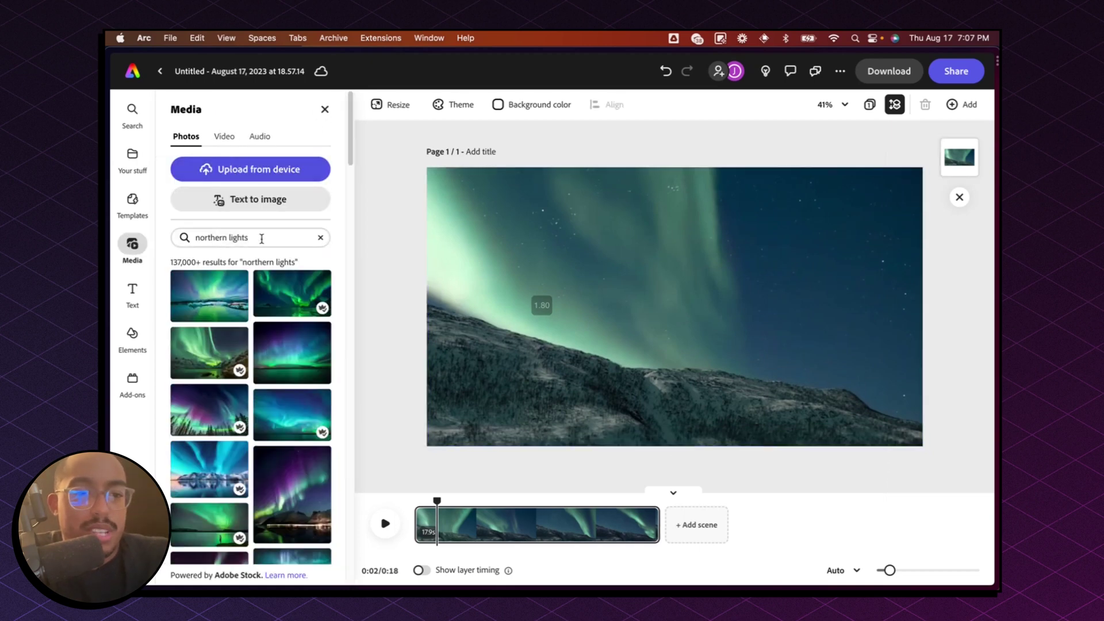
click(261, 237)
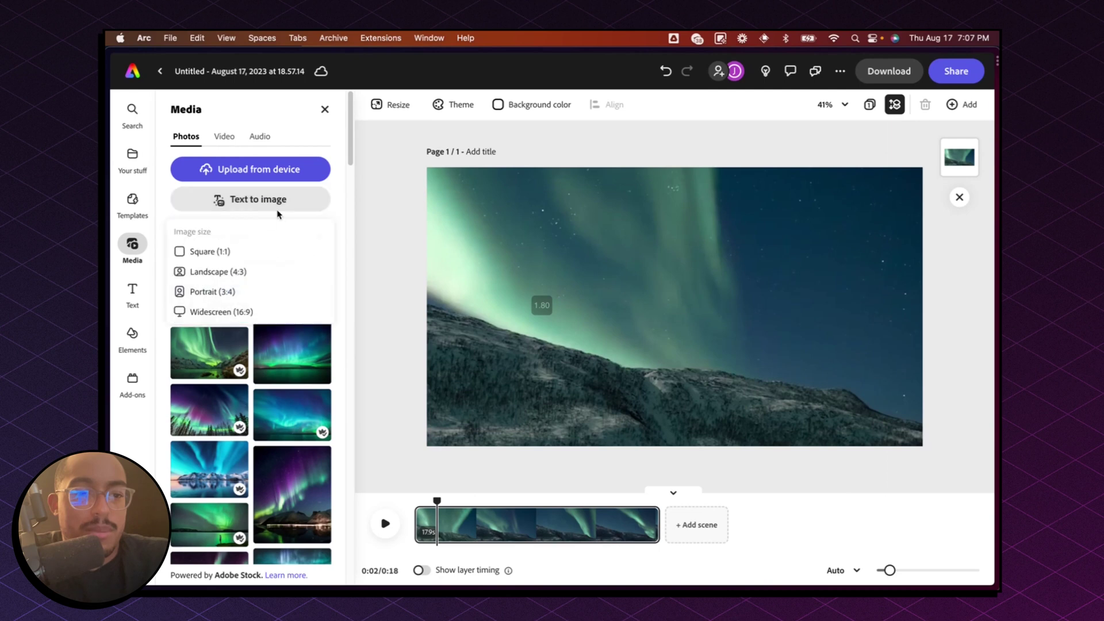
click(247, 315)
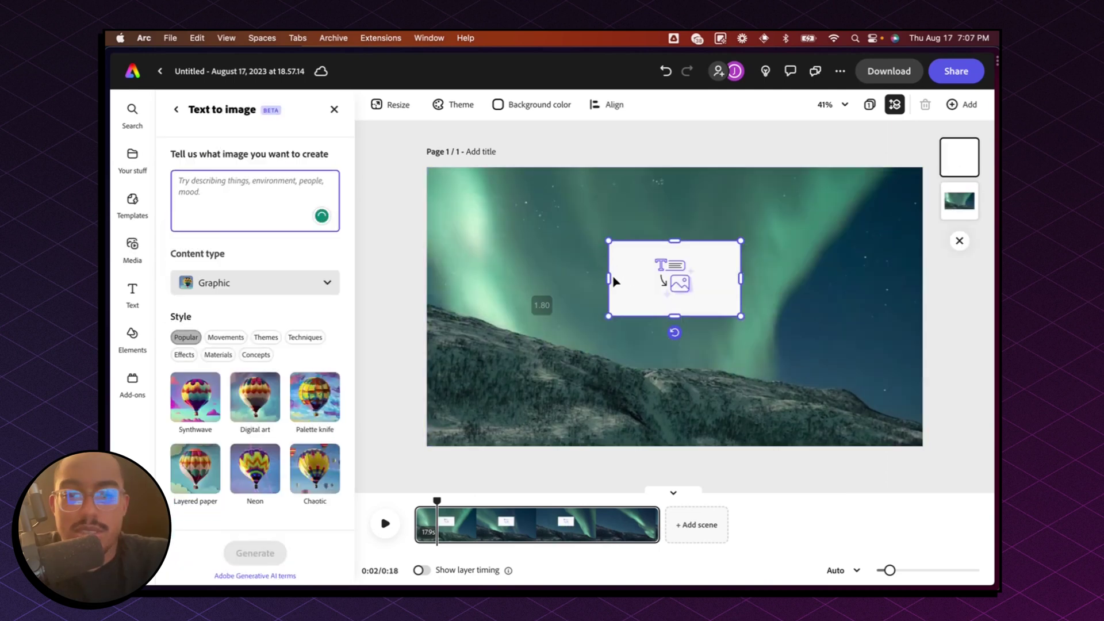
drag(609, 240, 469, 161)
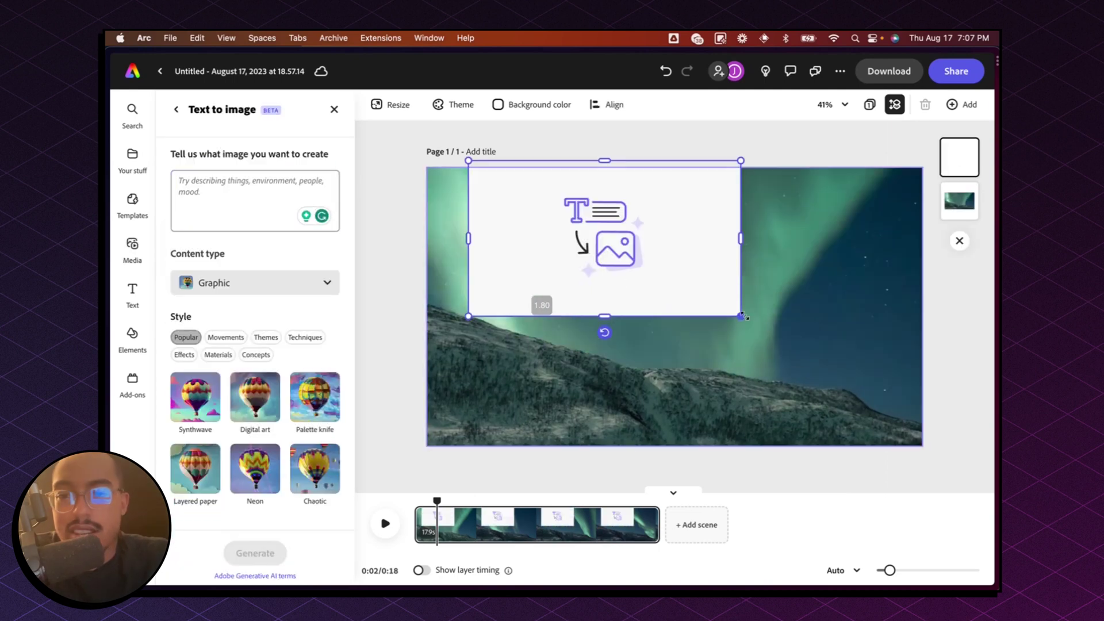
drag(740, 317, 924, 435)
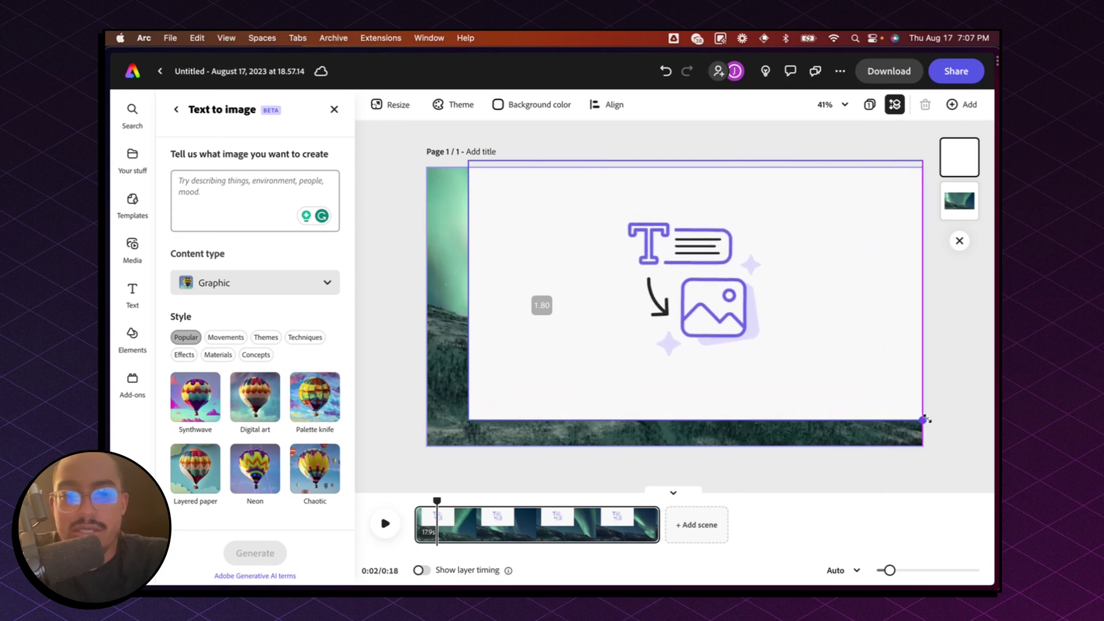
drag(529, 259, 591, 269)
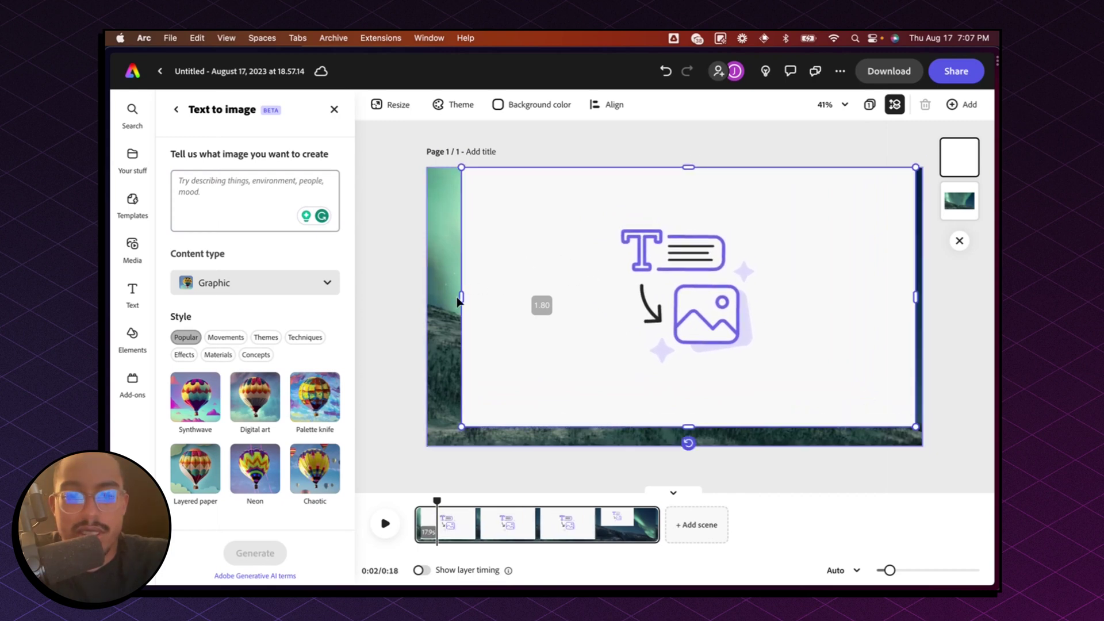
drag(461, 299, 427, 299)
mouse_move(631, 309)
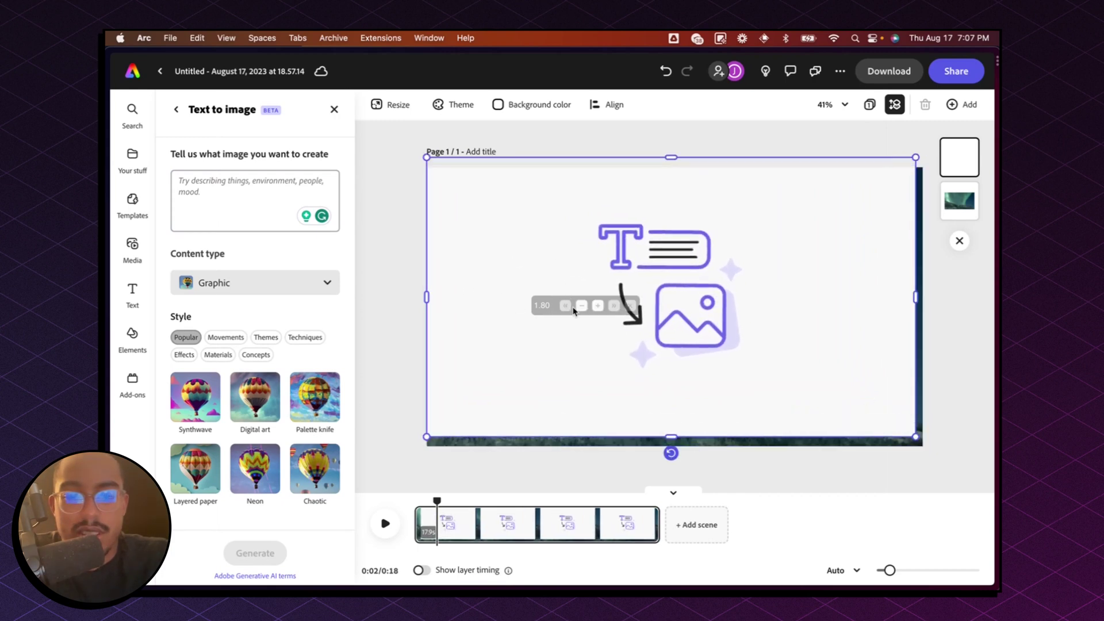
drag(631, 310, 621, 319)
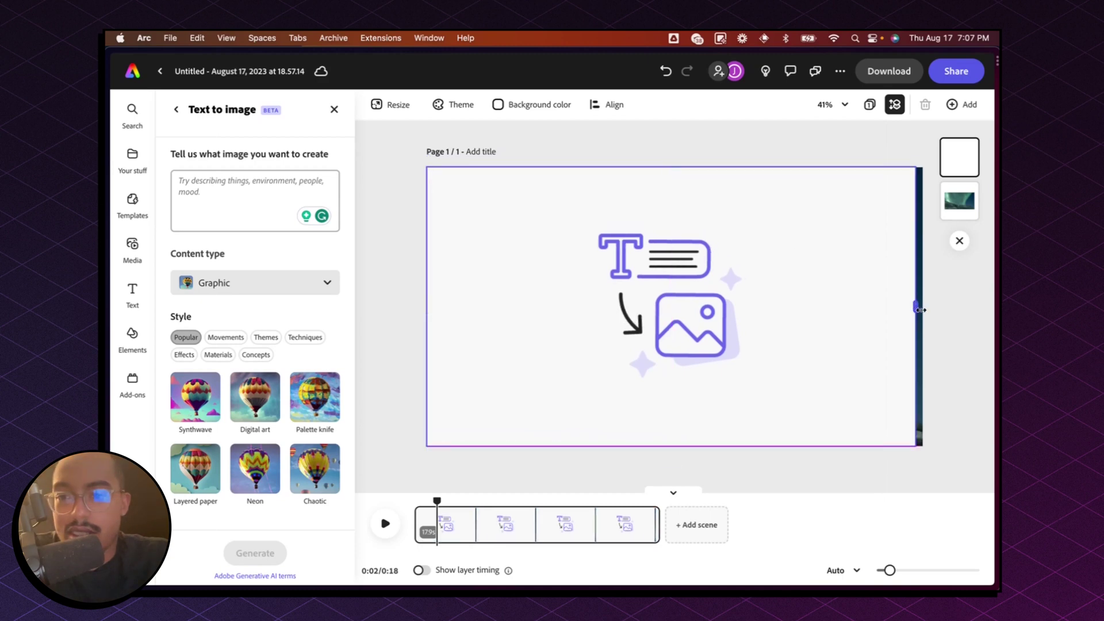
drag(916, 306, 924, 306)
- Describe a playful, whimsical campsite with a tent under a night sky and generate images
click(233, 183)
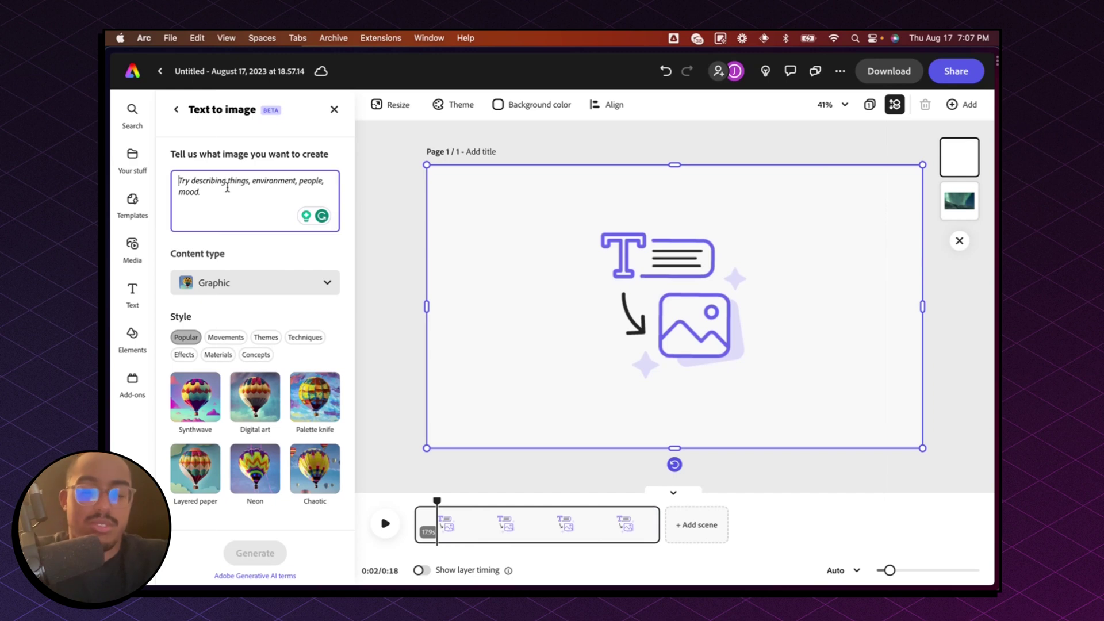
text(campe)
key(BackSpace)
key(BackSpace)
key(BackSpace)
key(BackSpace)
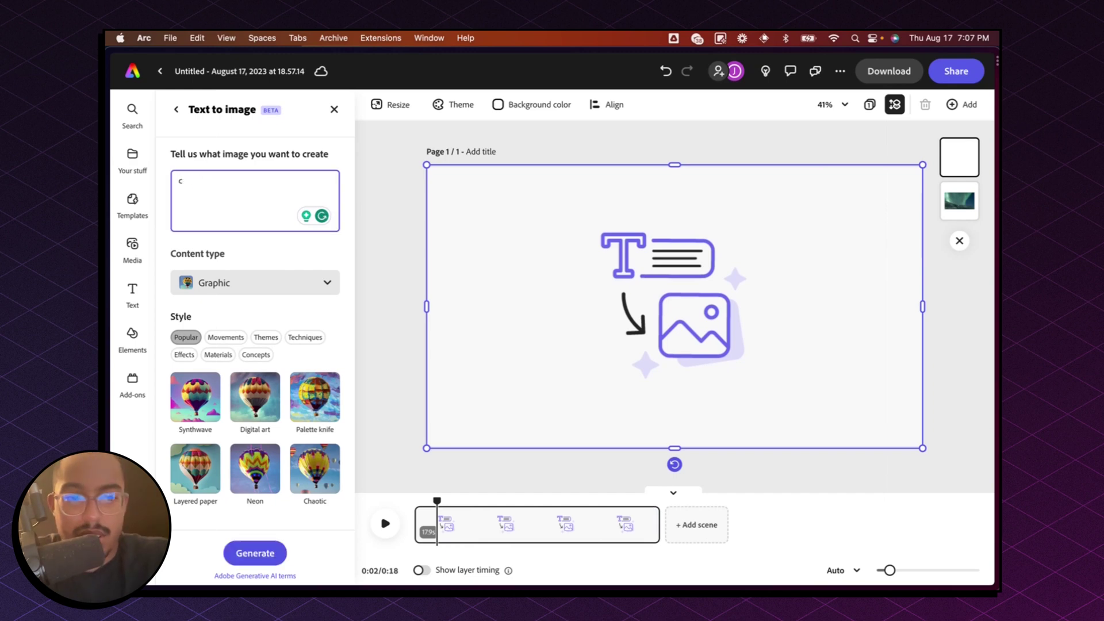
text(camp site)
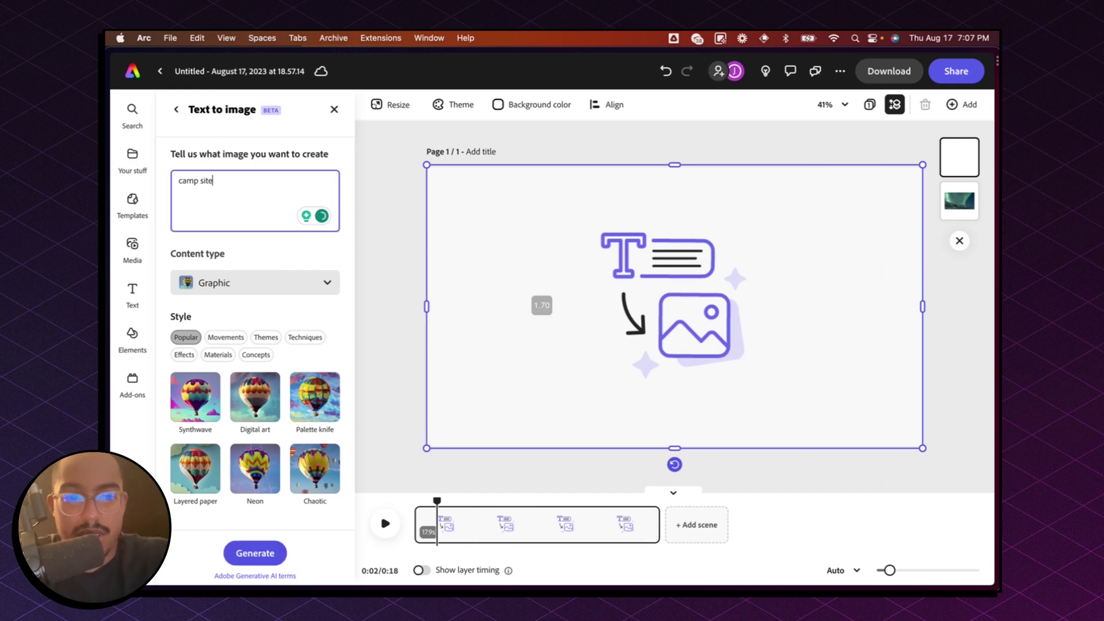
text(, with tent, )
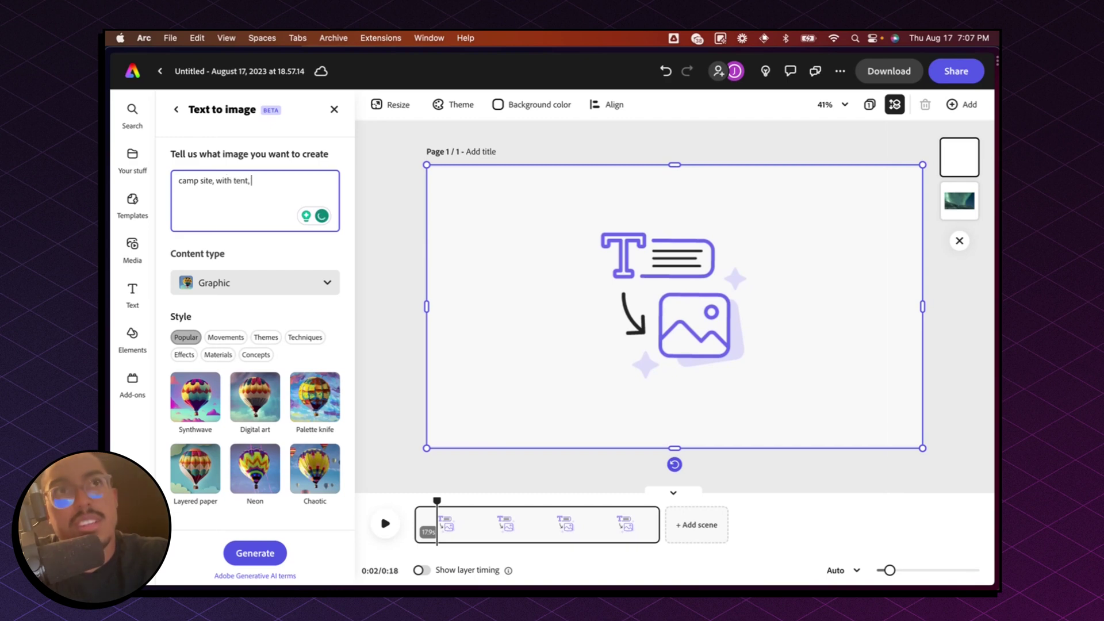
text(nig)
key(BackSpace)
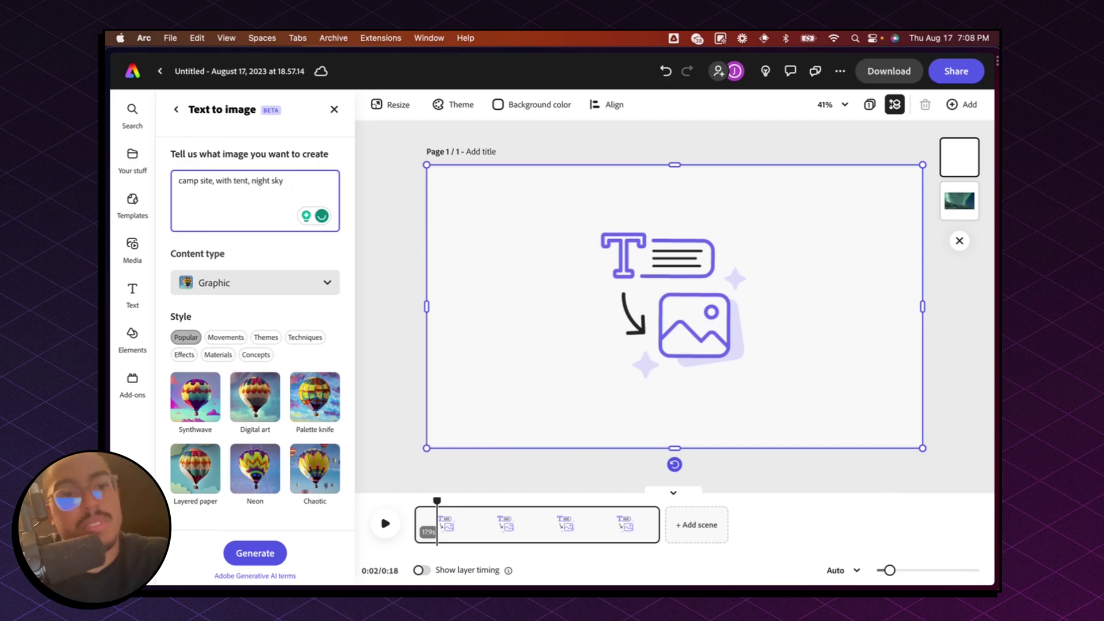
text(, play)
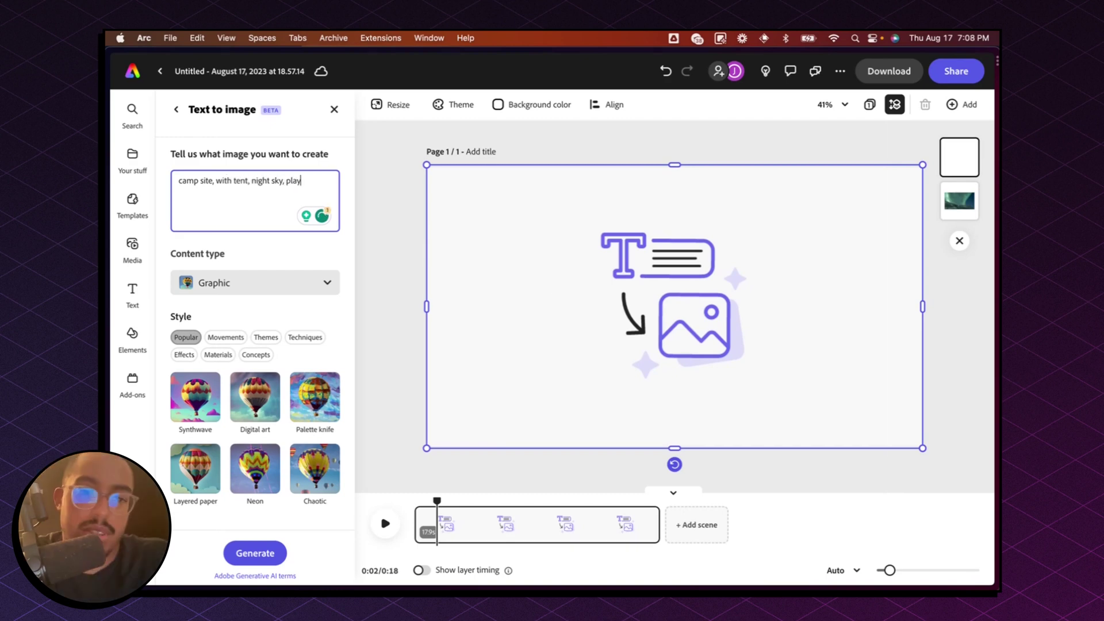
text(ful, w)
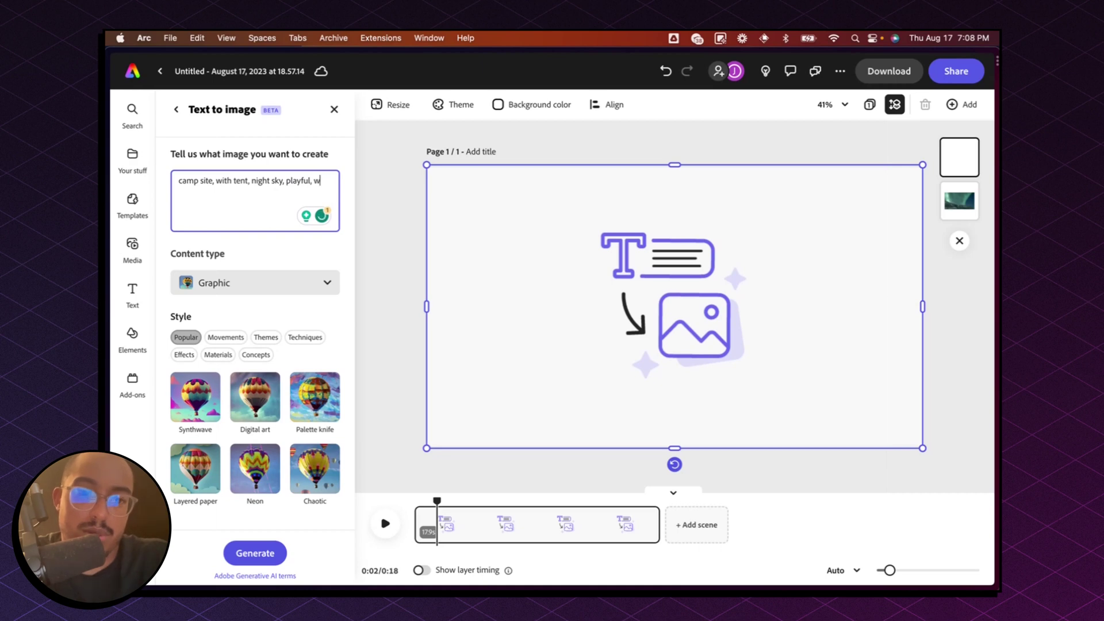
text(himsa)
key(BackSpace)
key(BackSpace)
text(iscal)
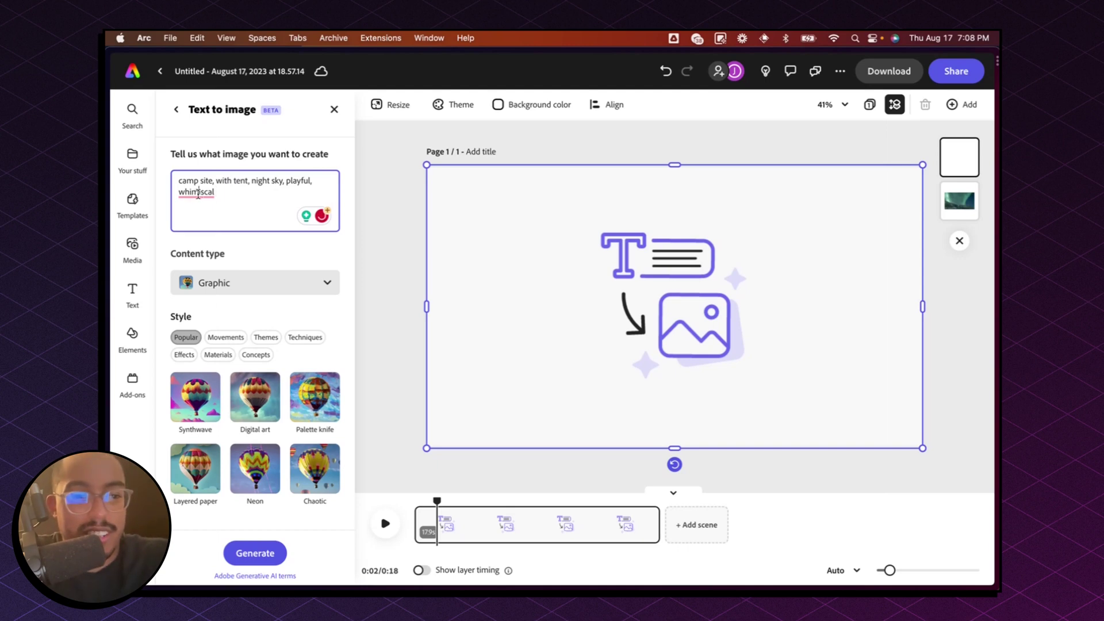
right_click(198, 193)
key(Escape)
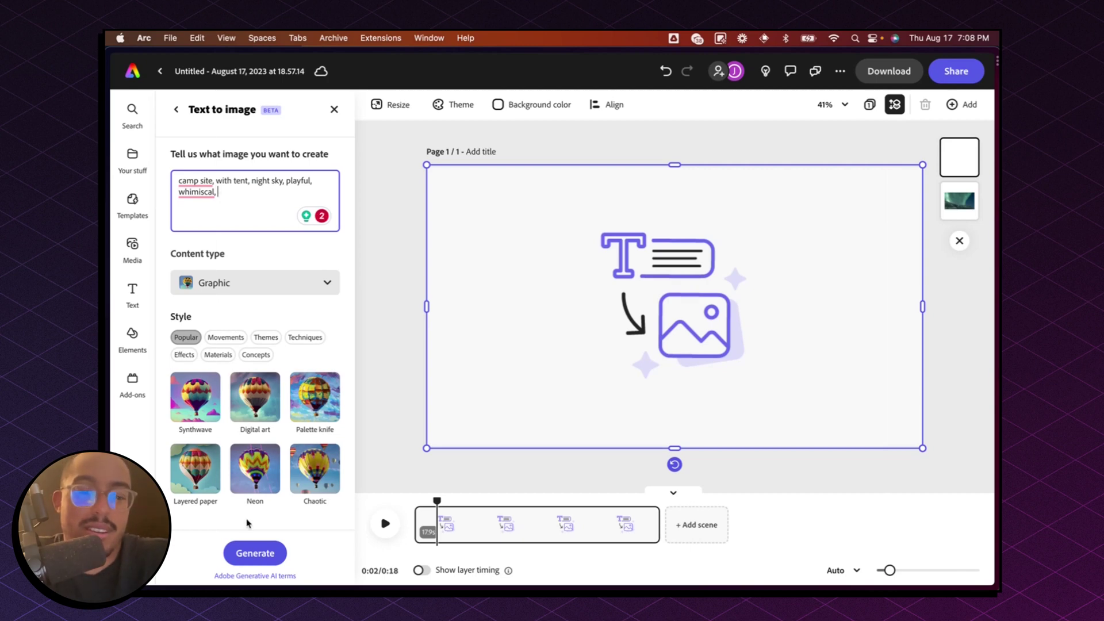
click(257, 551)
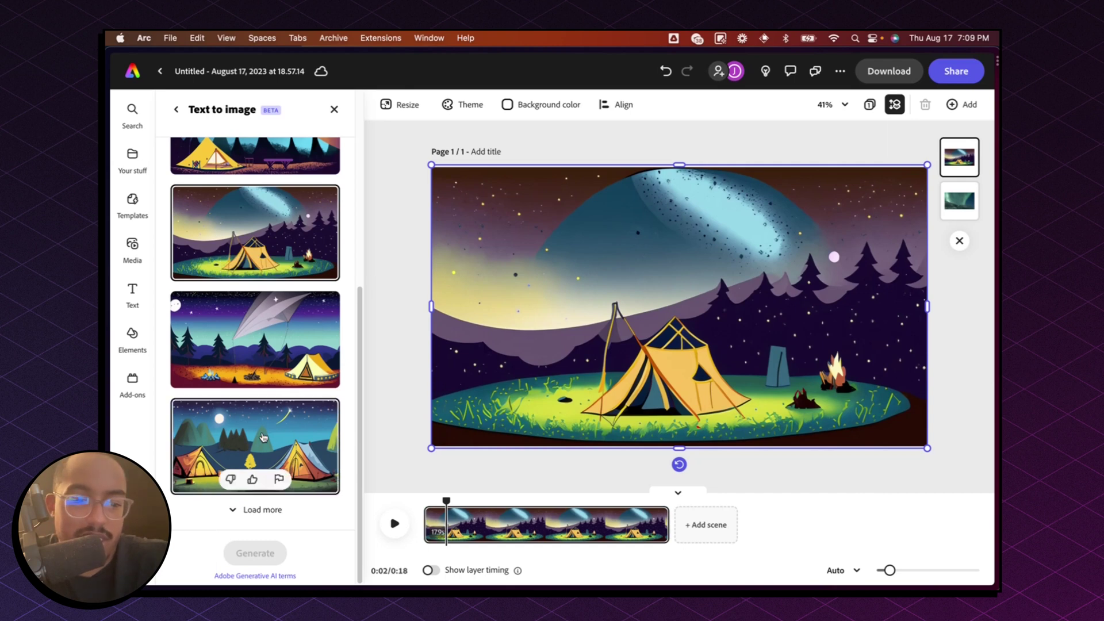
- Load more results, place the tent, campfire and kite scene, and close the generator
click(260, 510)
scroll(293, 435, down, 4)
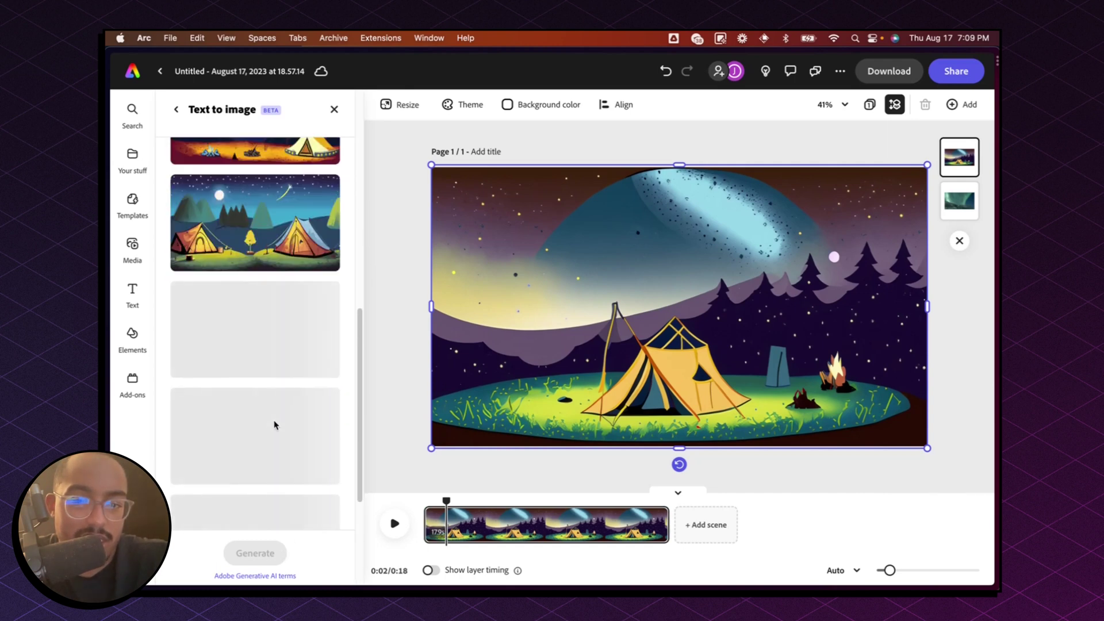
click(279, 320)
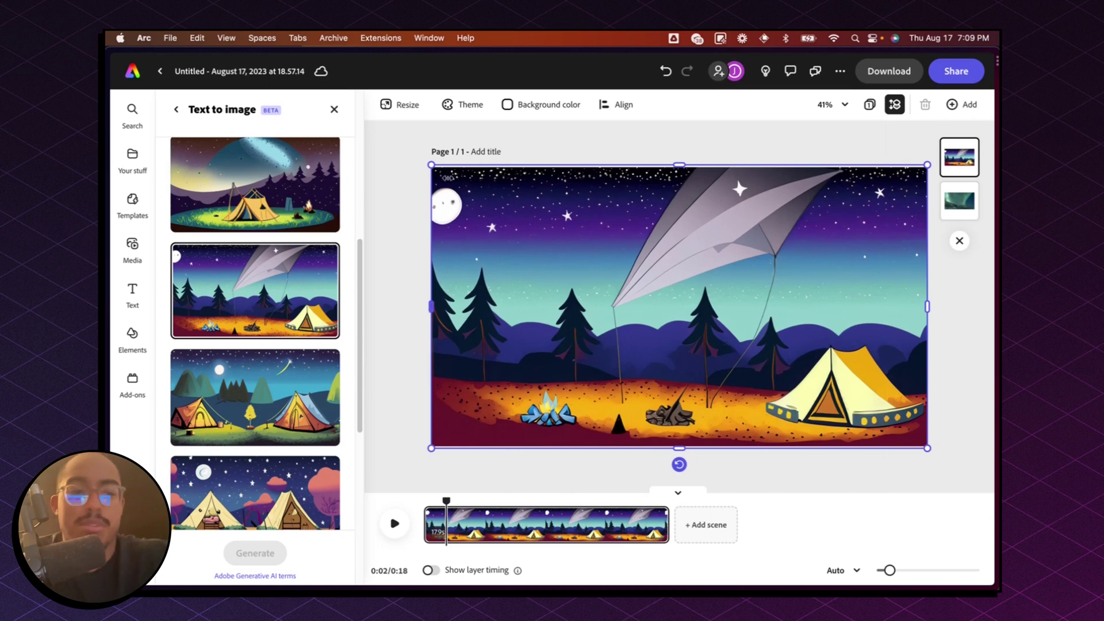
click(334, 109)
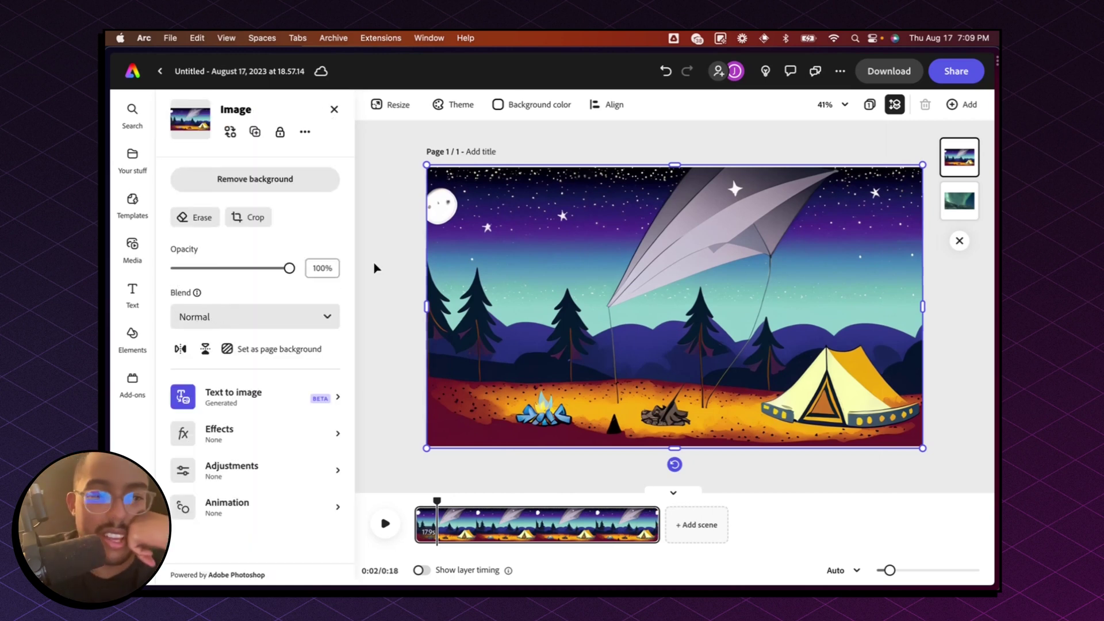
- Erase the starry sky and kite from the camping image so the aurora shows through
click(204, 218)
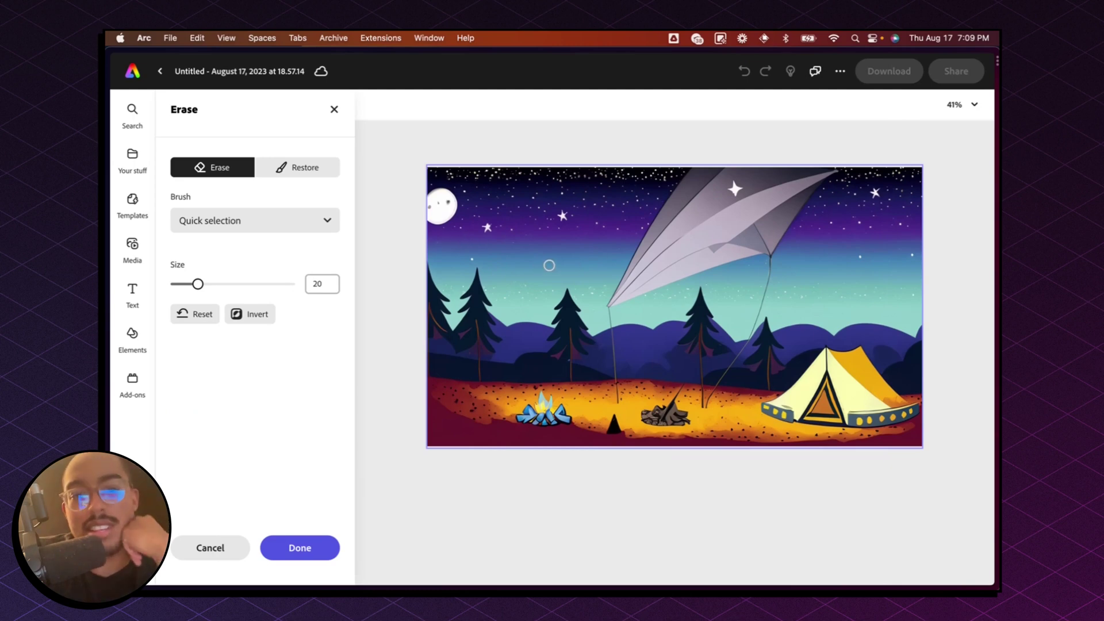
drag(432, 174, 543, 178)
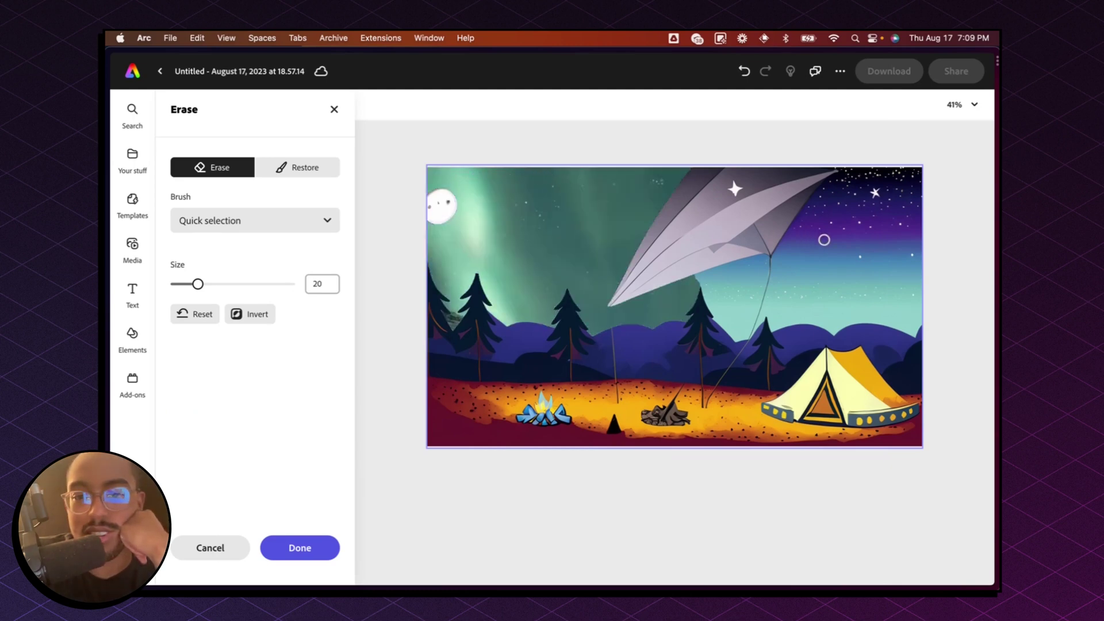
drag(894, 249, 878, 251)
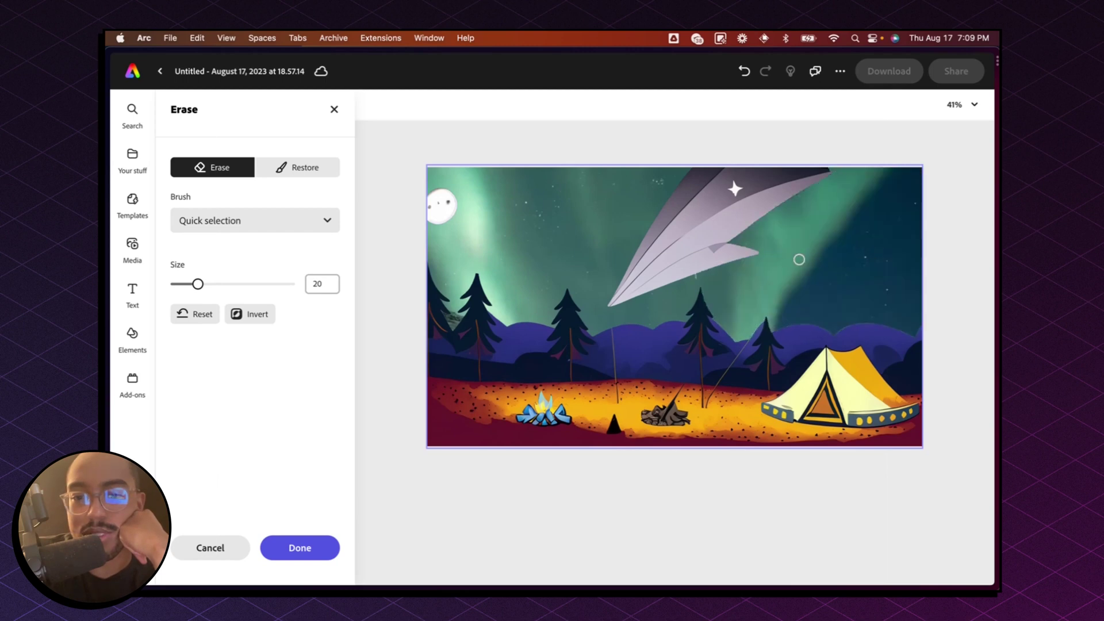
drag(655, 263, 668, 252)
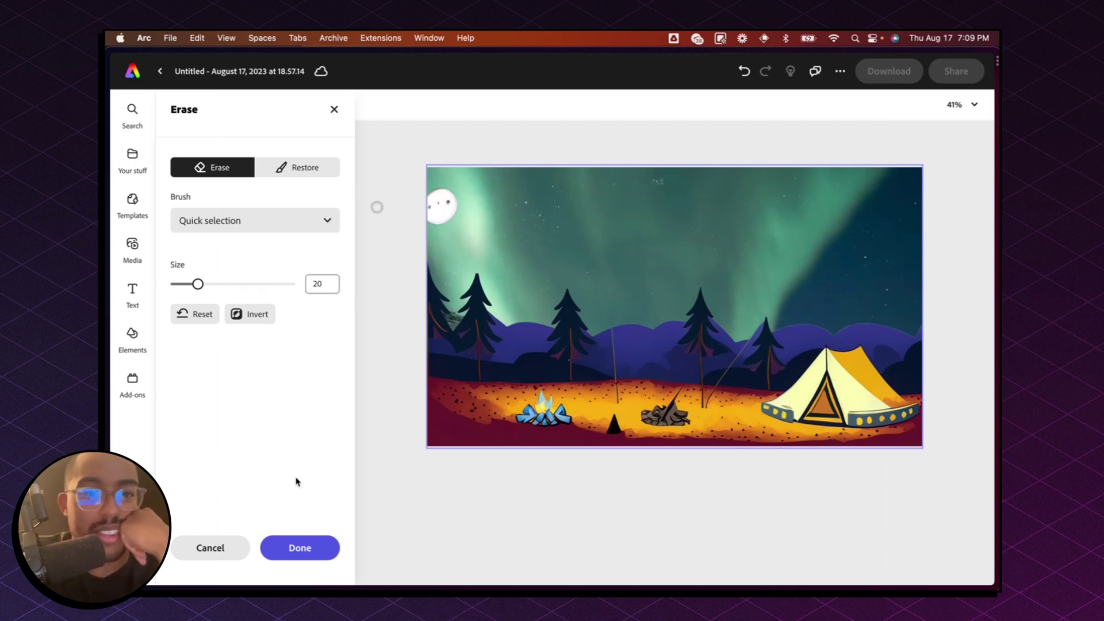
click(321, 538)
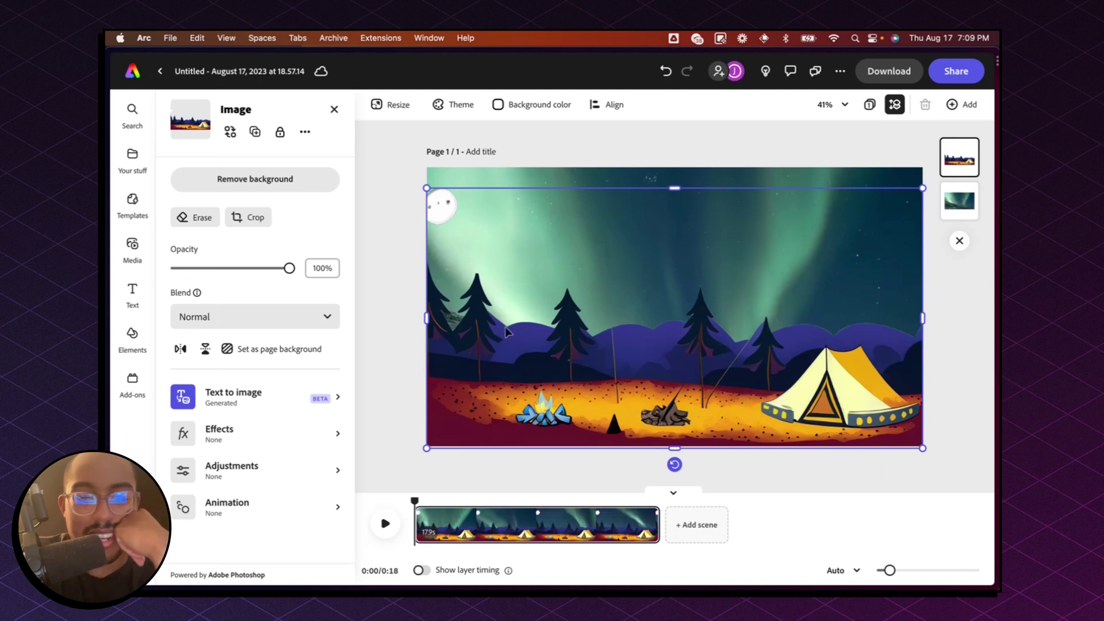
- Play and pause a preview of the composited scene, then bring up the audio library
click(380, 534)
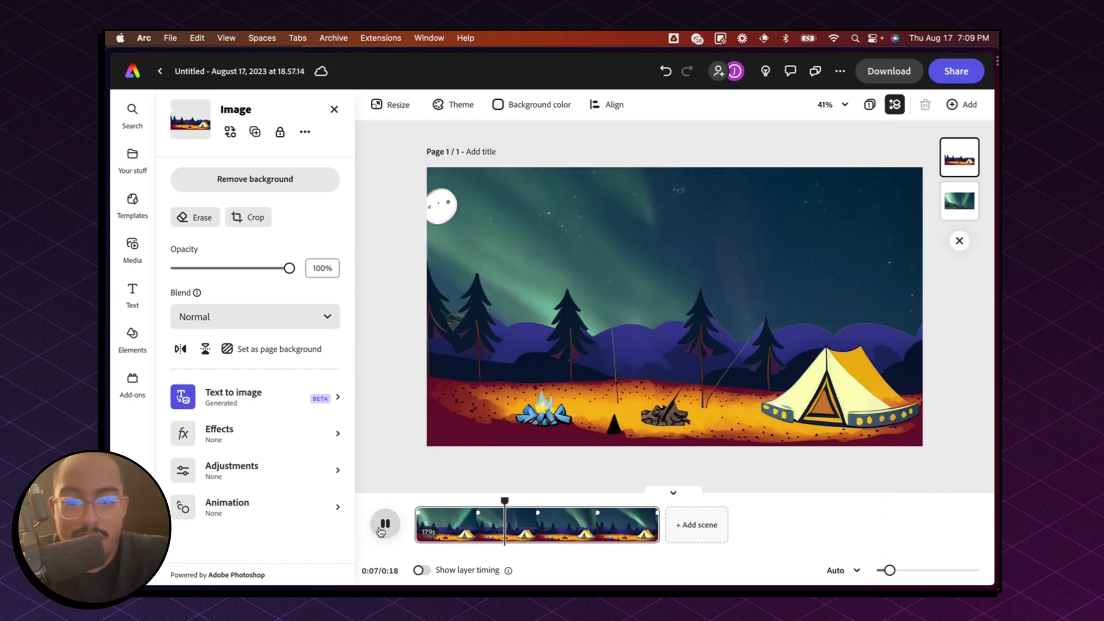
click(387, 526)
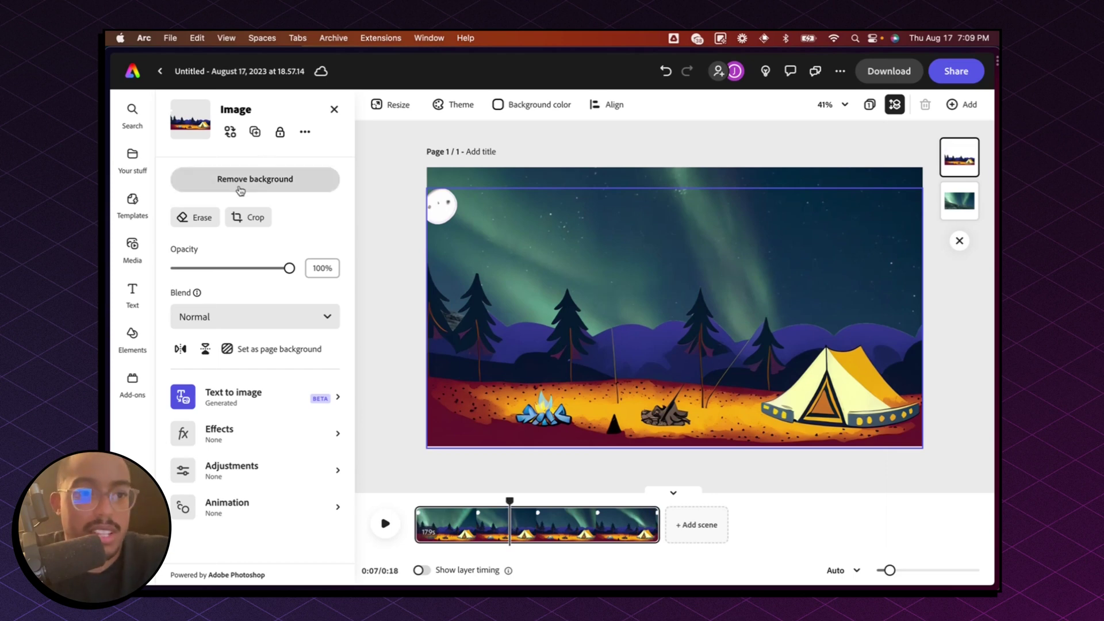
click(334, 109)
- Search audio for 'lo-fi' and drag Lo-fi Hip Hop Backing onto the timeline
text(camp)
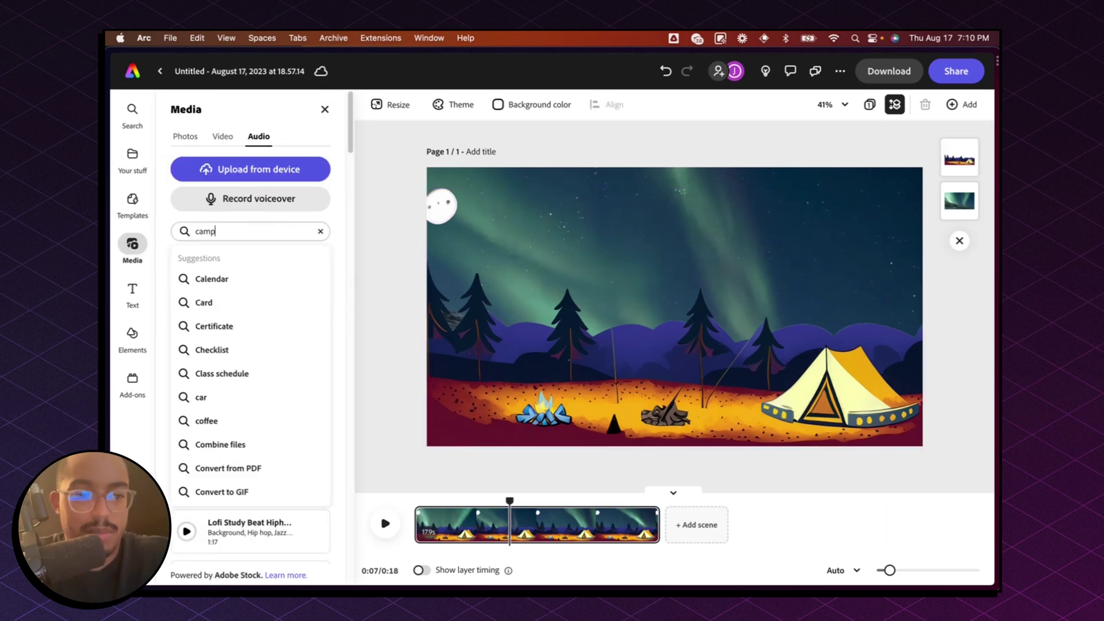
click(273, 301)
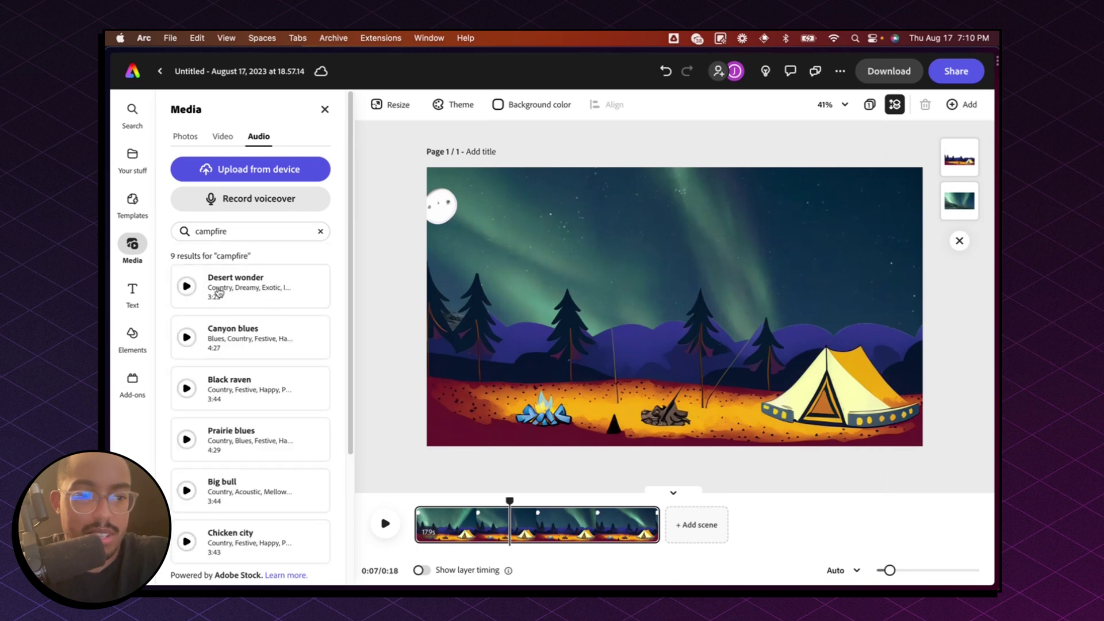
double_click(210, 231)
text(lo-fi)
key(Return)
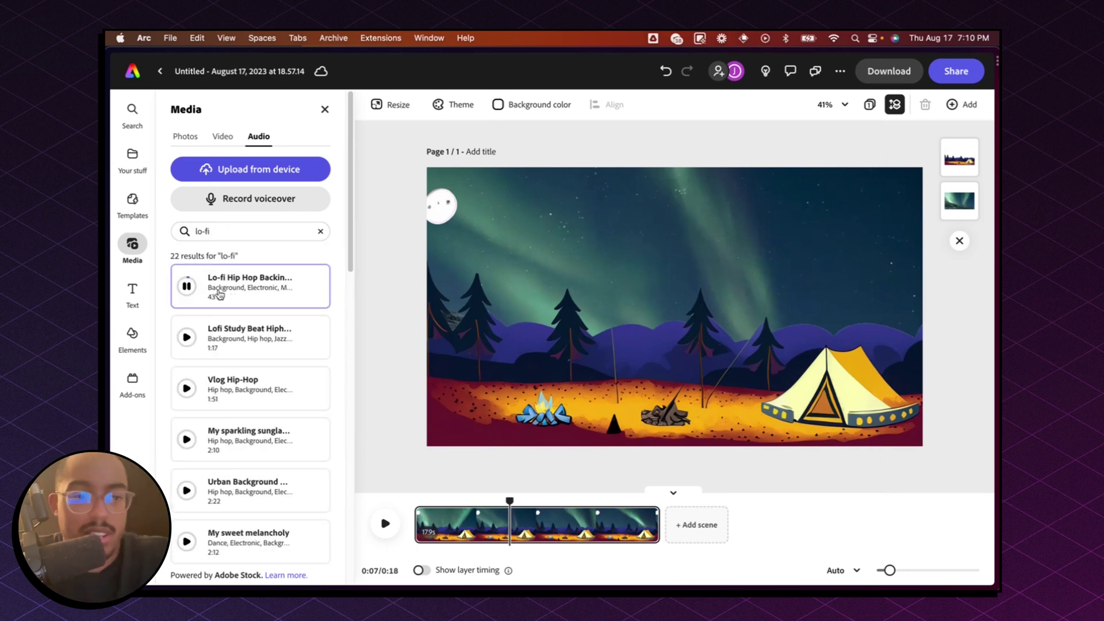
click(247, 292)
drag(268, 289, 469, 536)
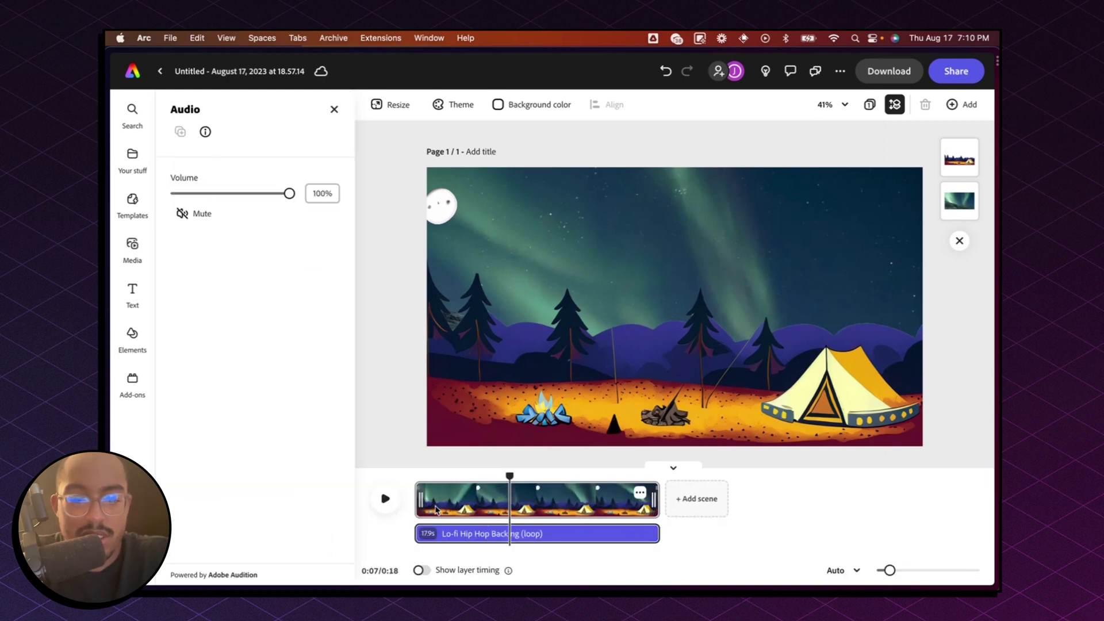
- Preview the scene from the start and lower the music volume to 18%
click(385, 500)
click(385, 500)
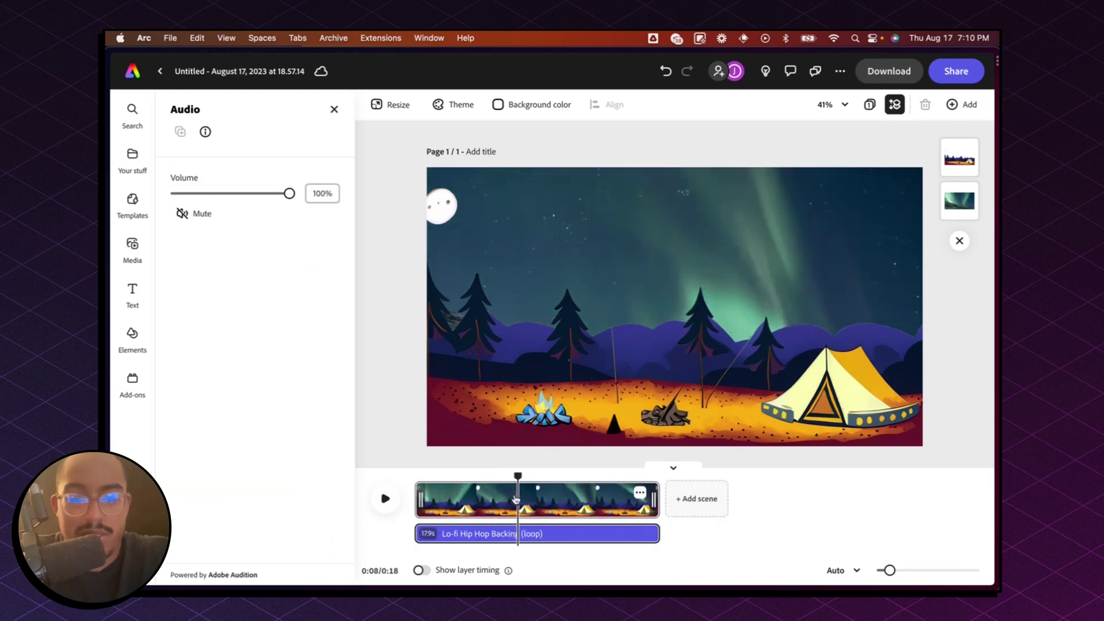
drag(517, 477, 418, 476)
click(385, 499)
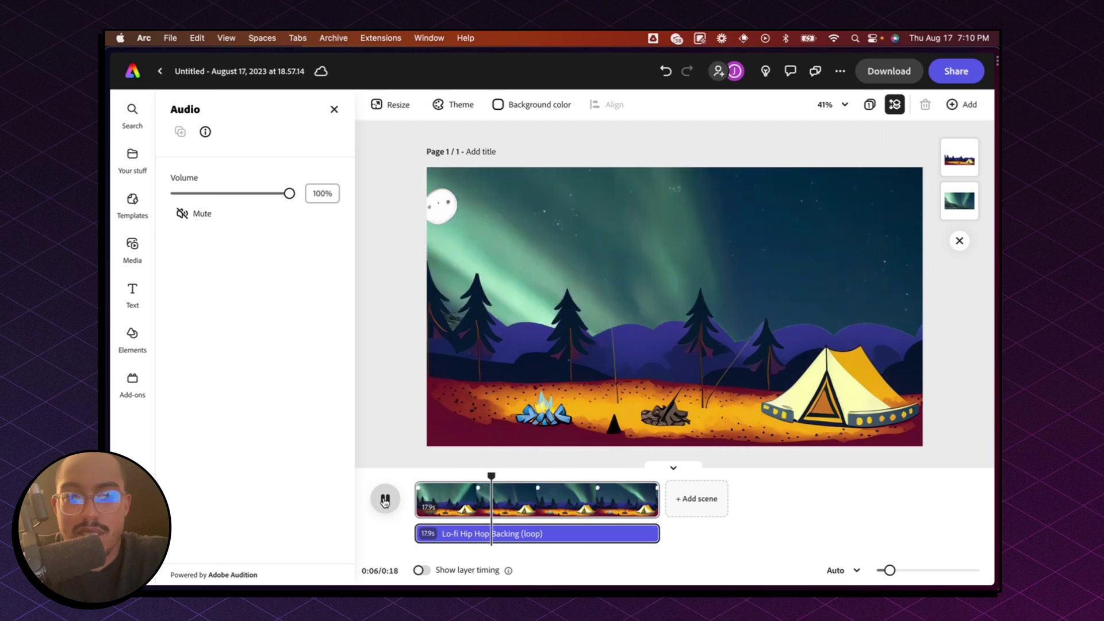
click(385, 500)
drag(273, 194, 195, 194)
key(space)
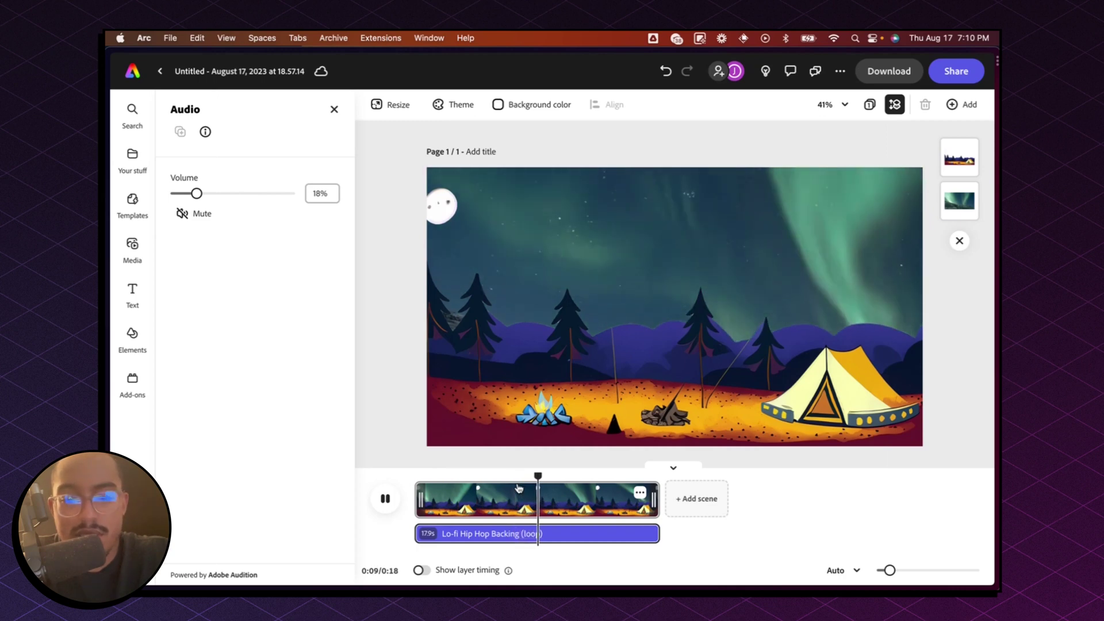
key(space)
click(545, 495)
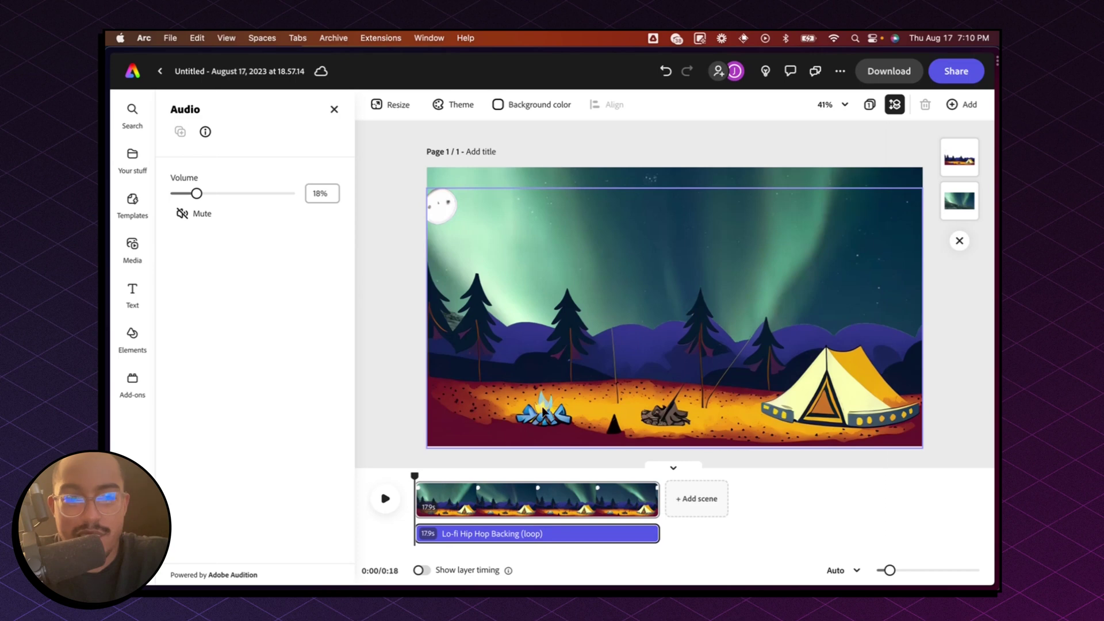
click(334, 109)
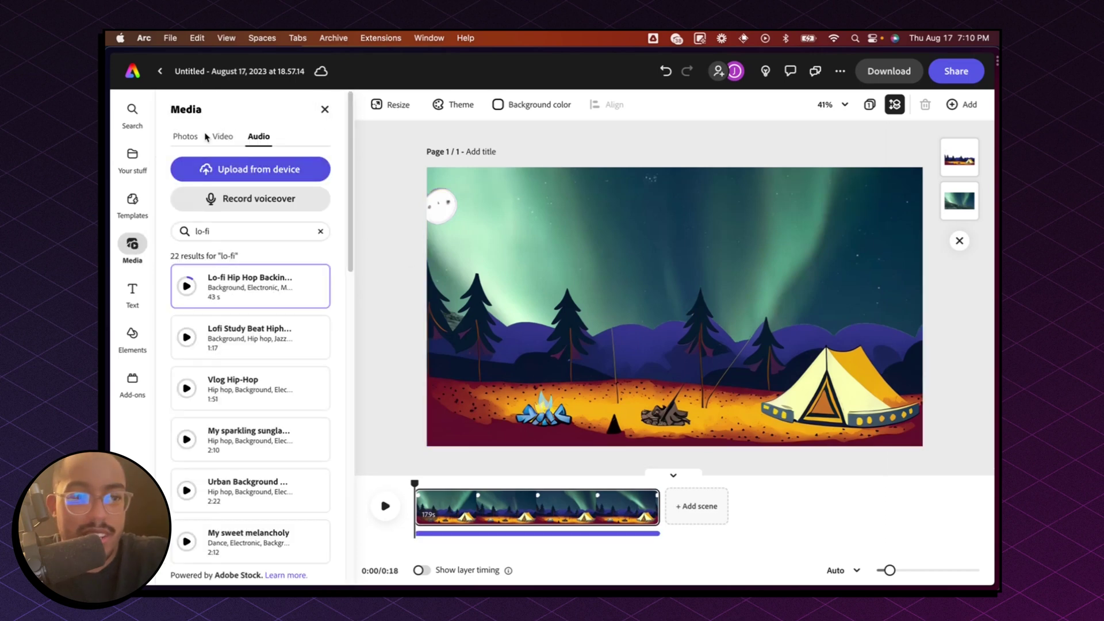
- Search stock videos for 'smoke' and add a smoke clip to the page
click(223, 136)
text(smoke)
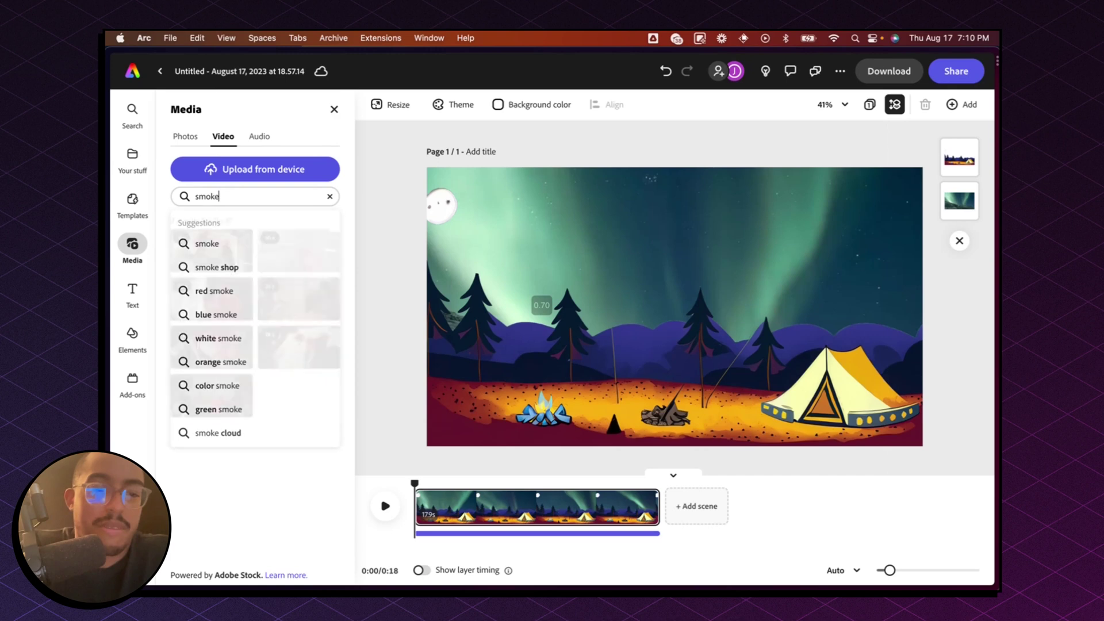
key(Return)
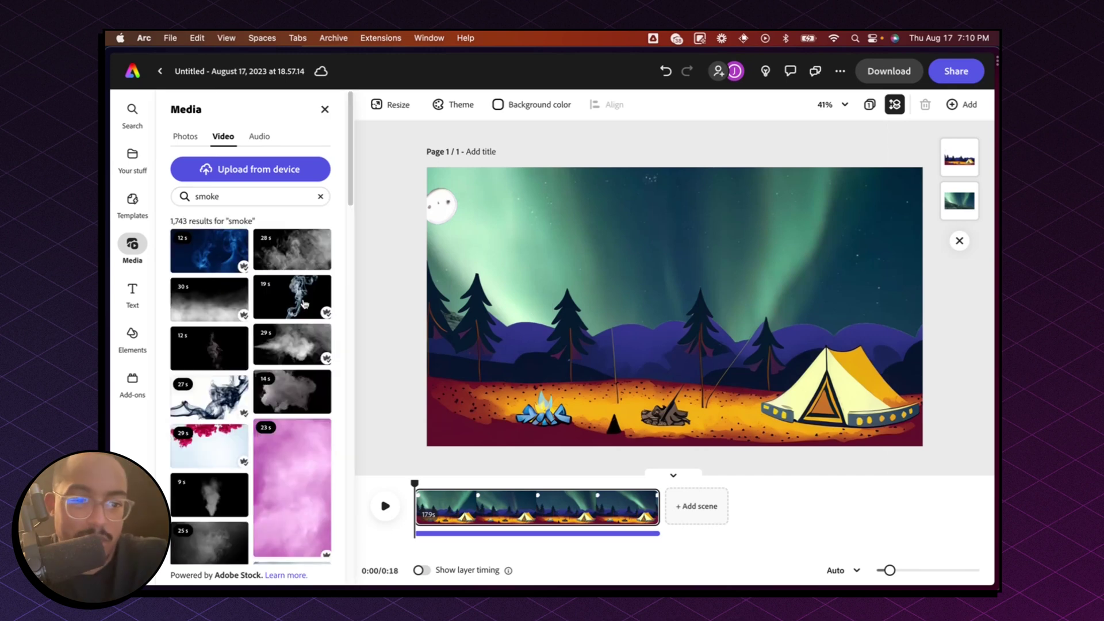
click(303, 305)
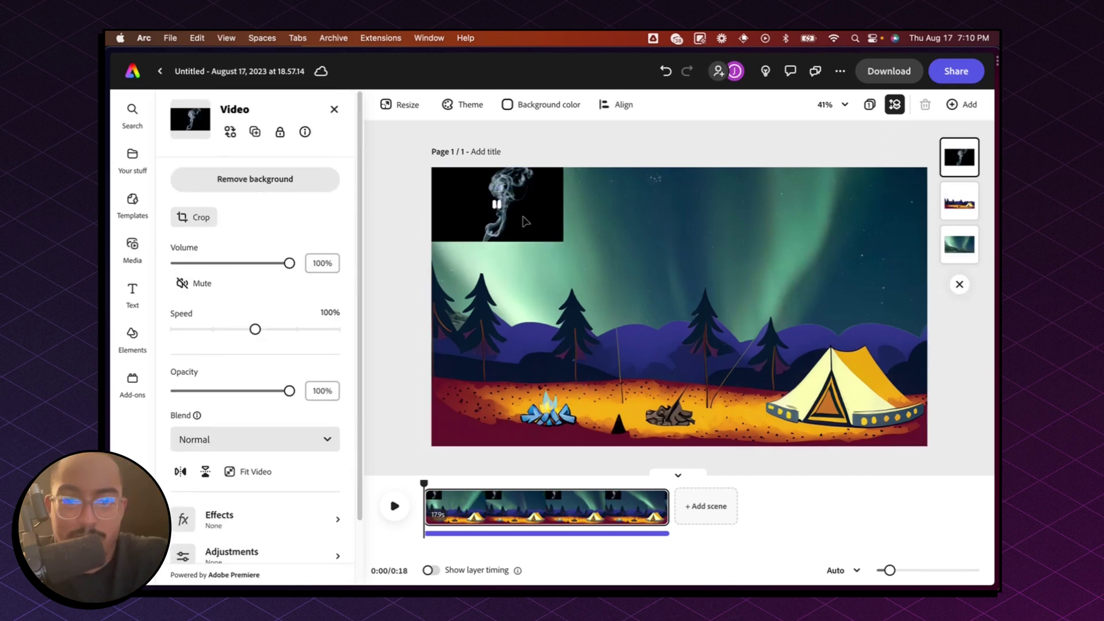
- Move the smoke clip beside the campfire, remove its background, then delete it
drag(525, 221, 571, 391)
click(282, 178)
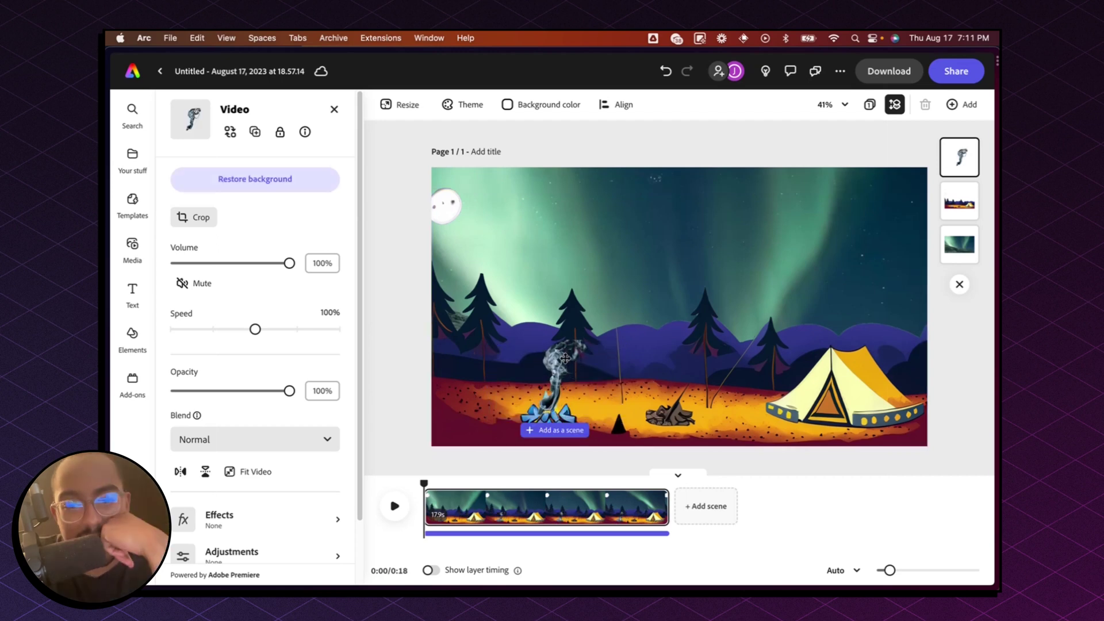
key(Delete)
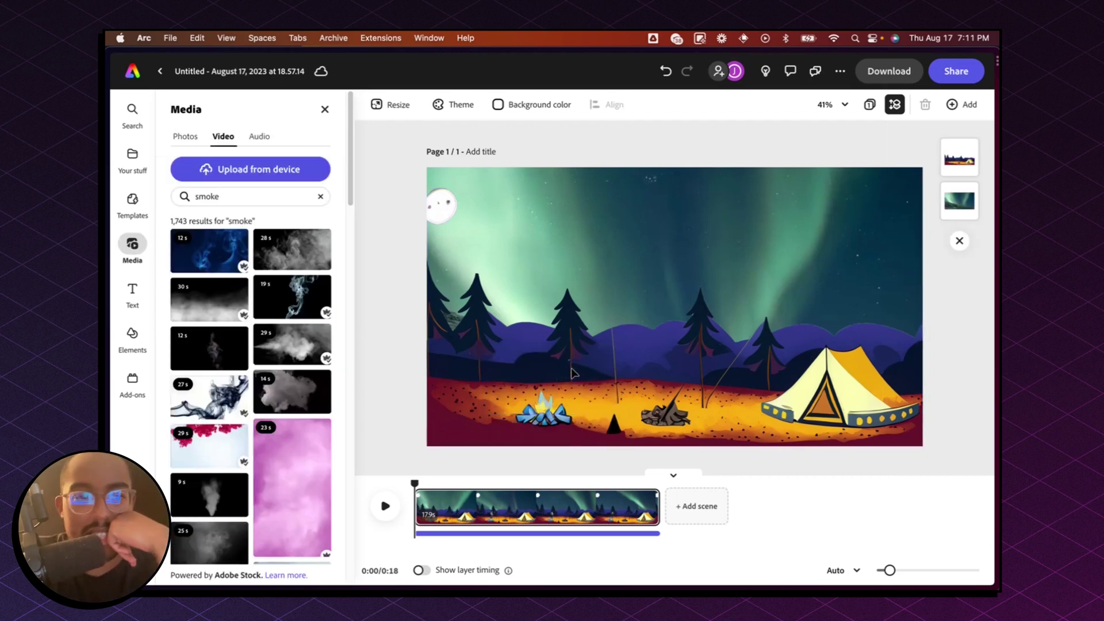
- Replace the video search with 'campfir' and run it
double_click(255, 195)
text(ca)
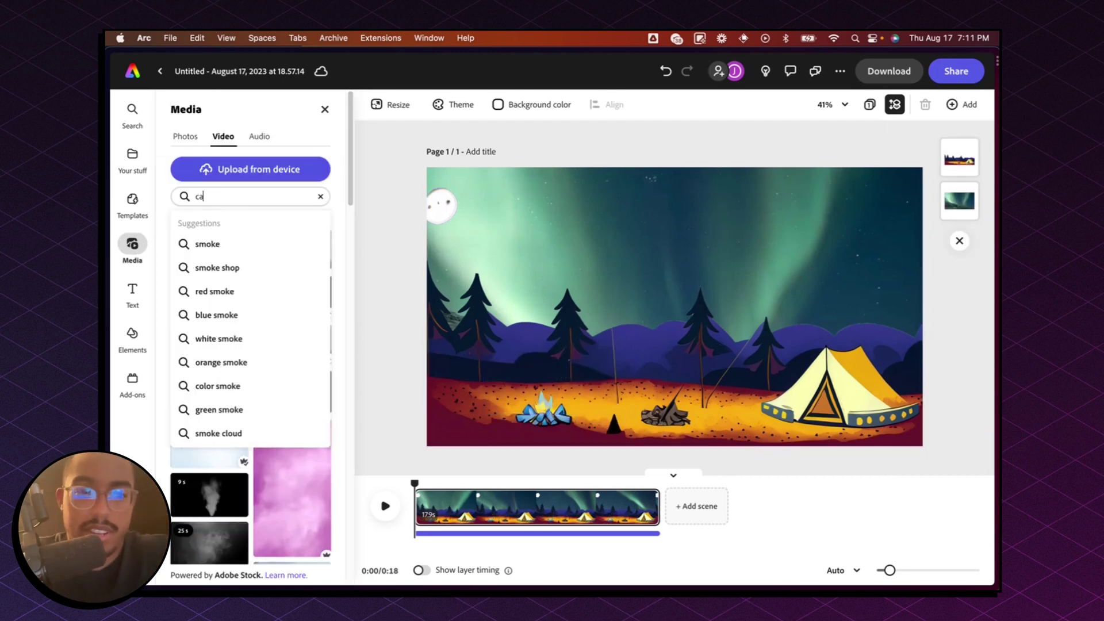
text(mpfire)
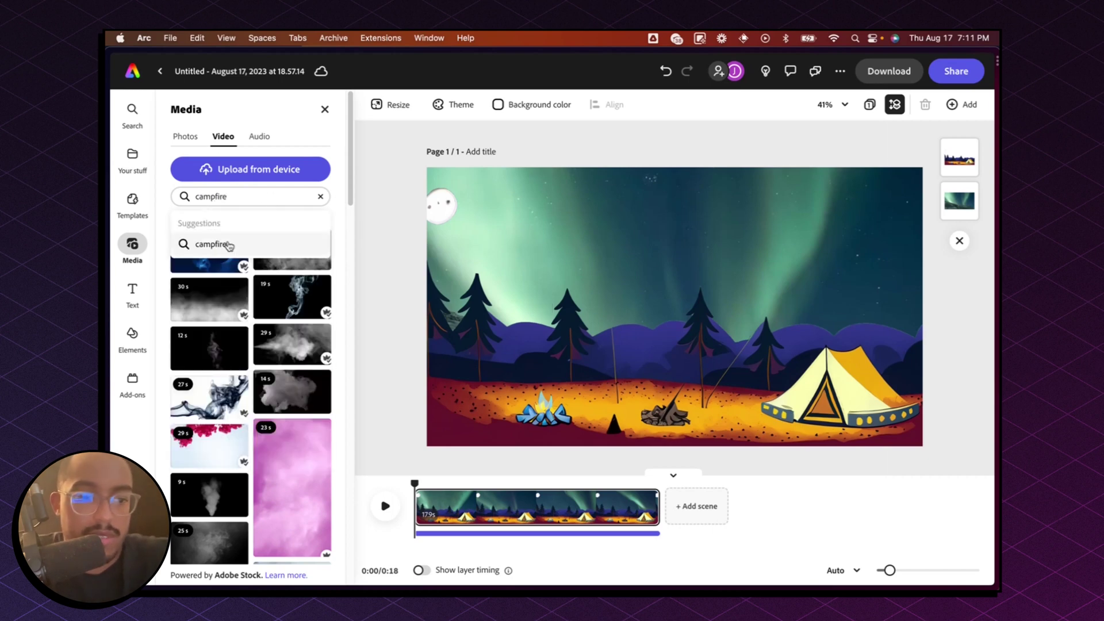
key(Return)
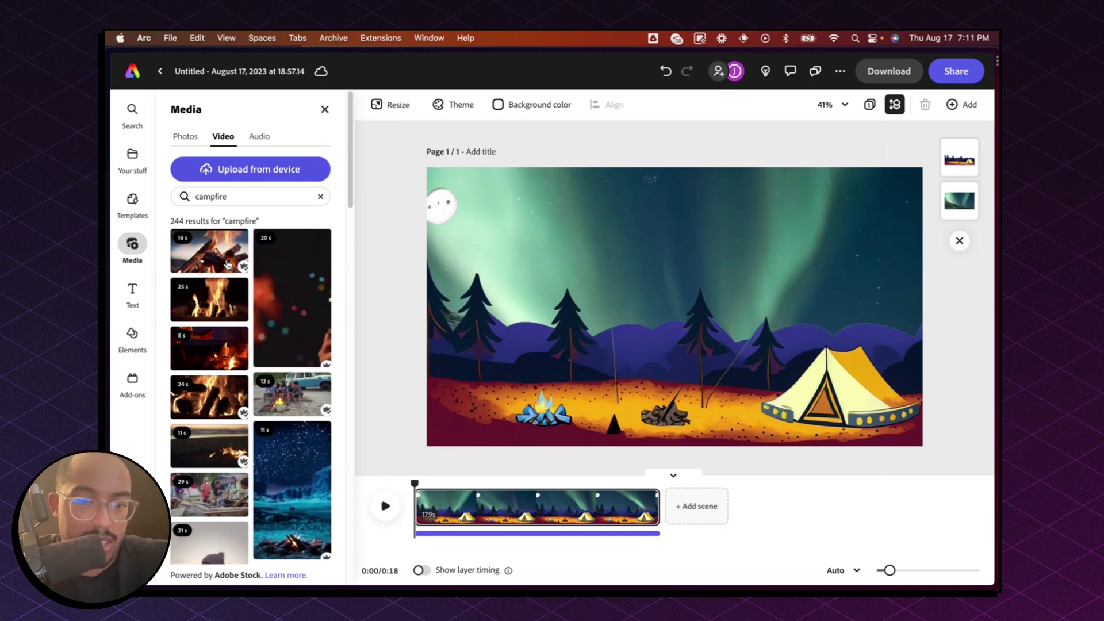
- Search videos for 'fire', place the green-screen fire clip on the scene, and remove its background
double_click(210, 196)
text(fire)
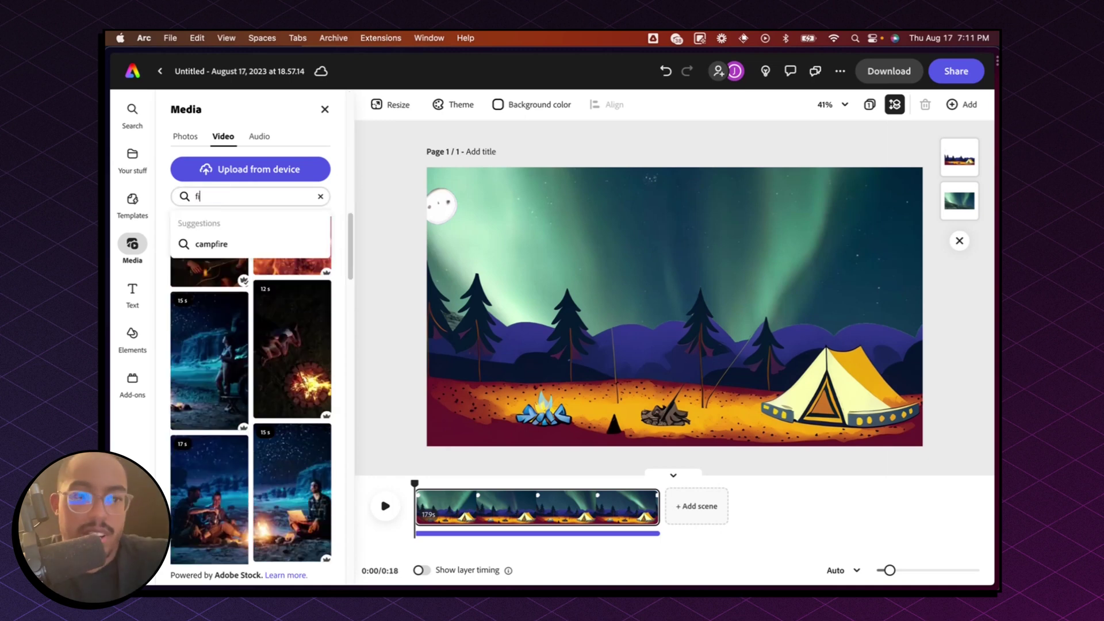
click(227, 246)
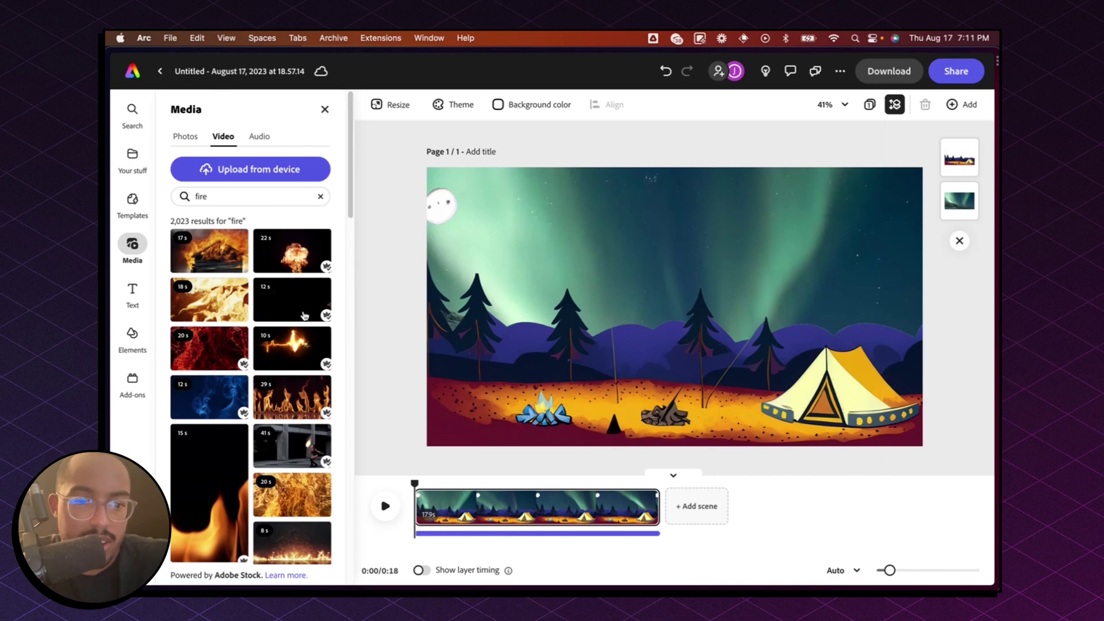
scroll(292, 353, down, 5)
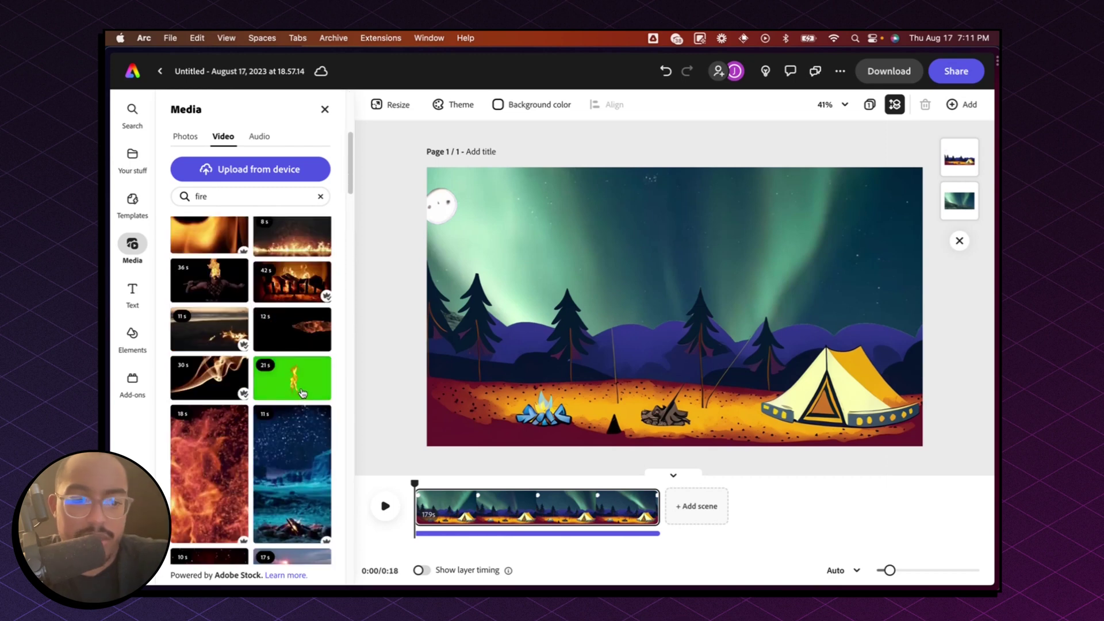
drag(300, 399, 565, 414)
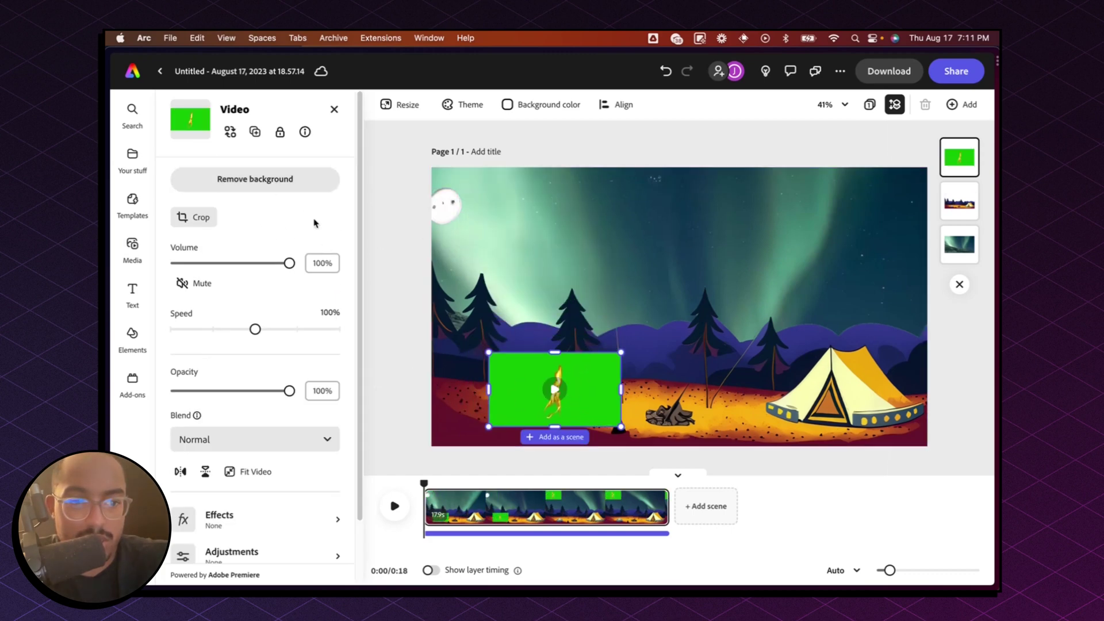
click(301, 179)
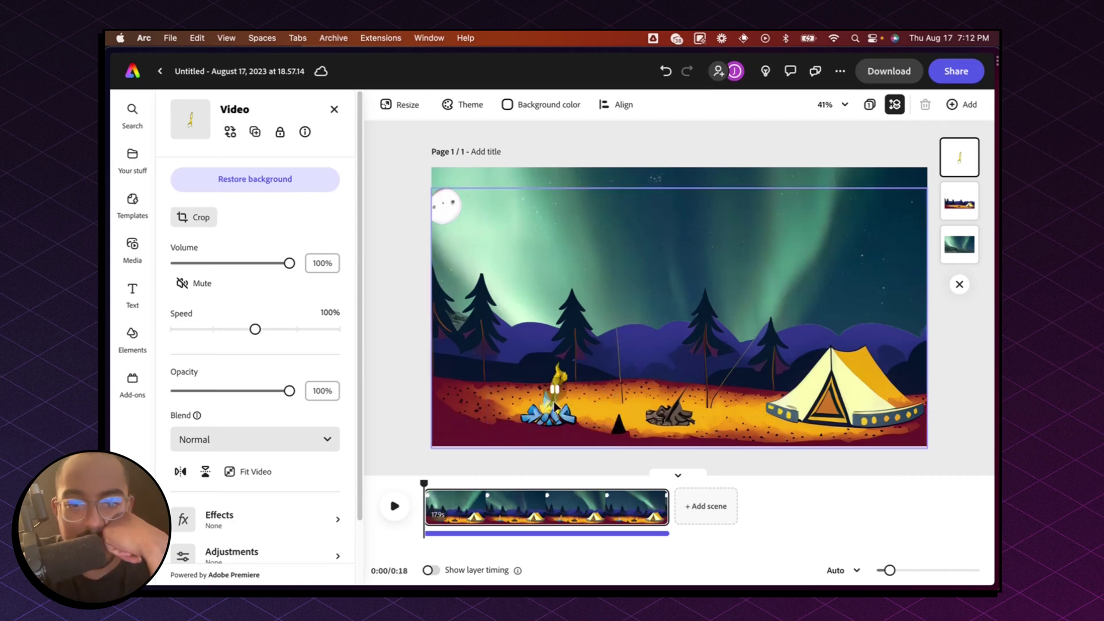
- Select the fire clip over the campfire logs and preview its animation
click(562, 406)
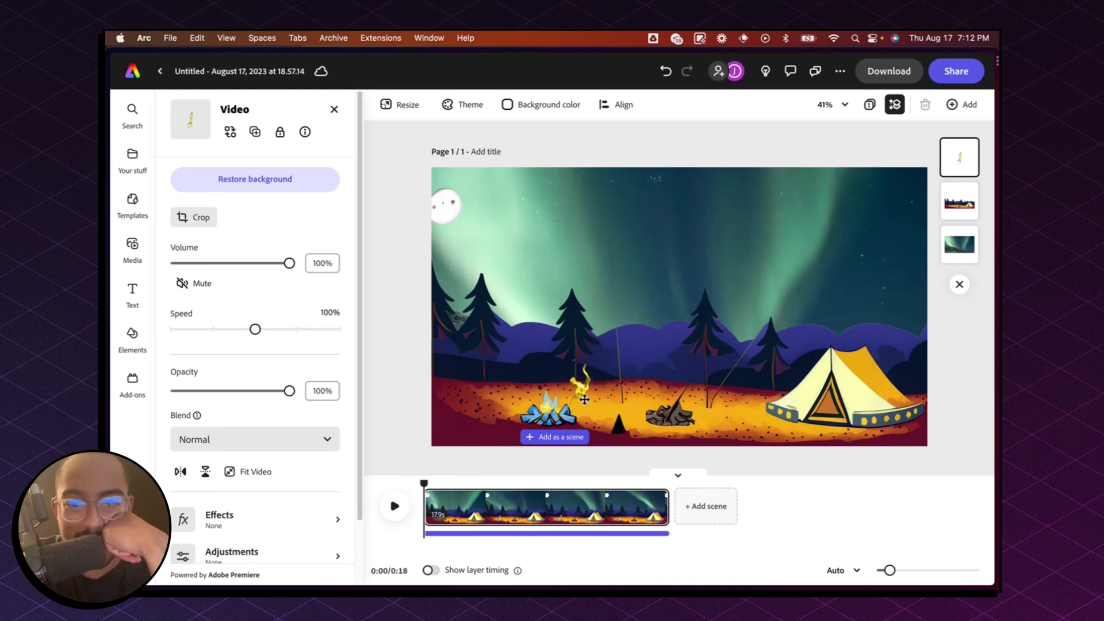
click(581, 402)
scroll(554, 404, down, 1)
scroll(554, 404, up, 1)
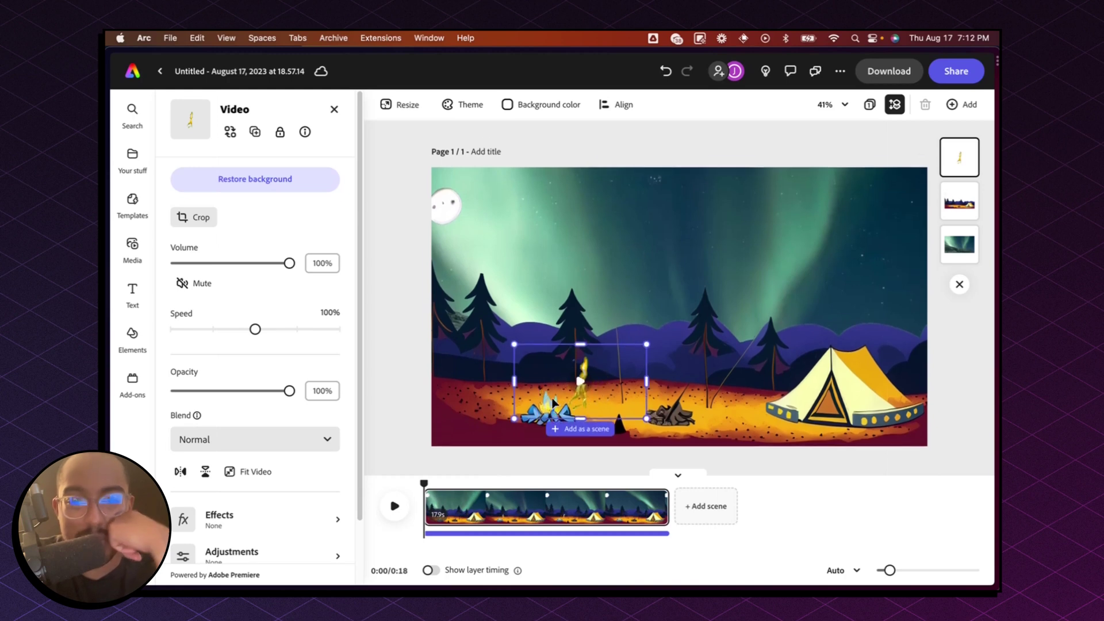
click(583, 394)
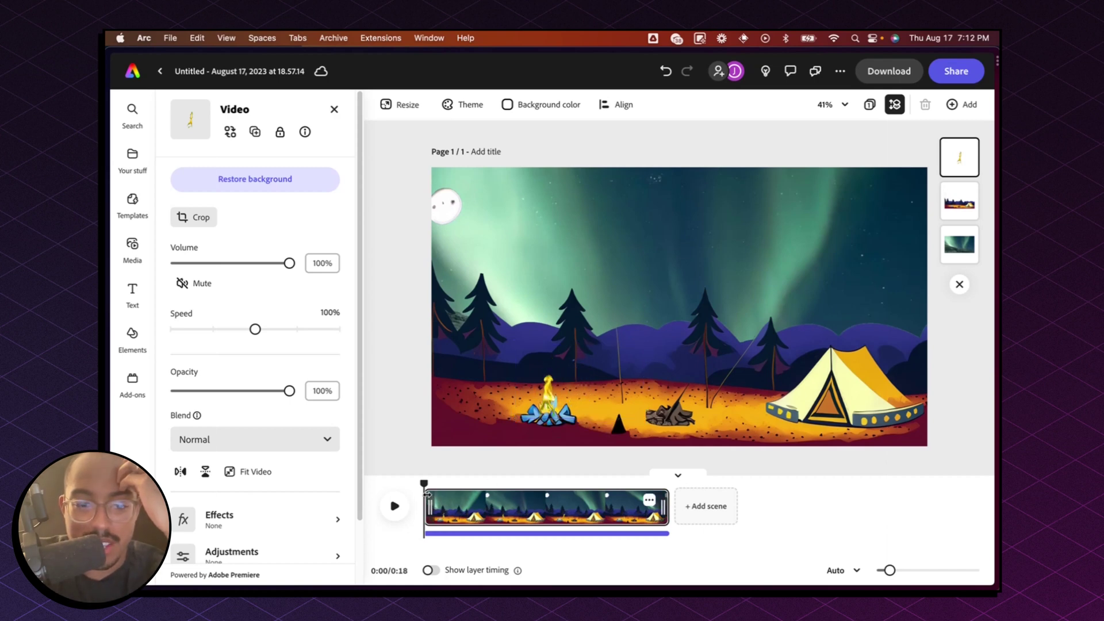
- Play and pause the whole scene to check the fire, then return to stock videos
click(394, 507)
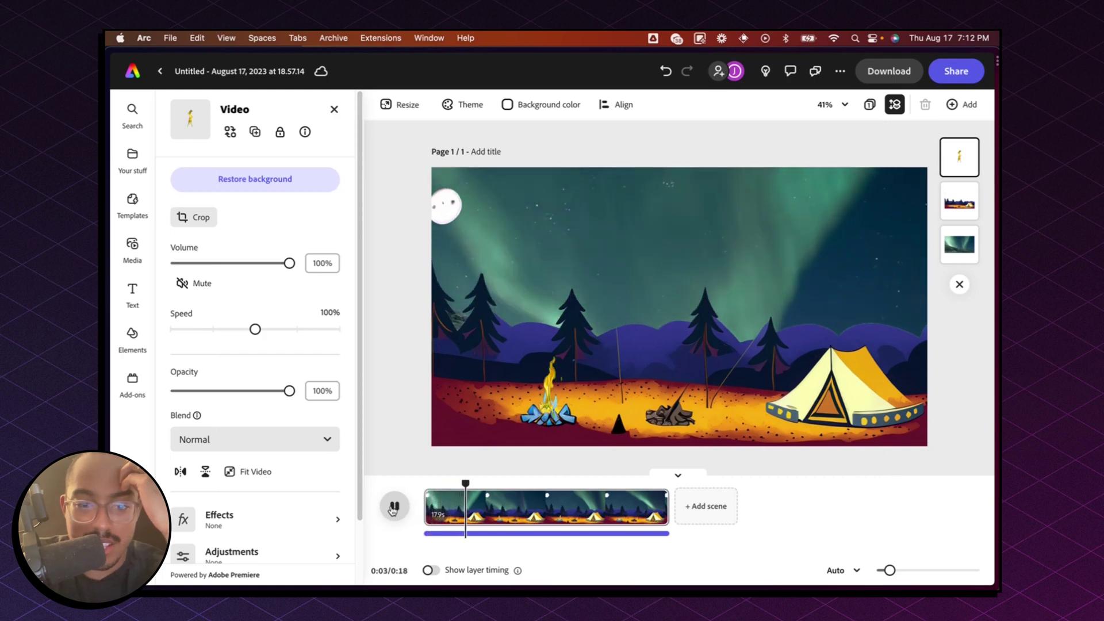
click(394, 507)
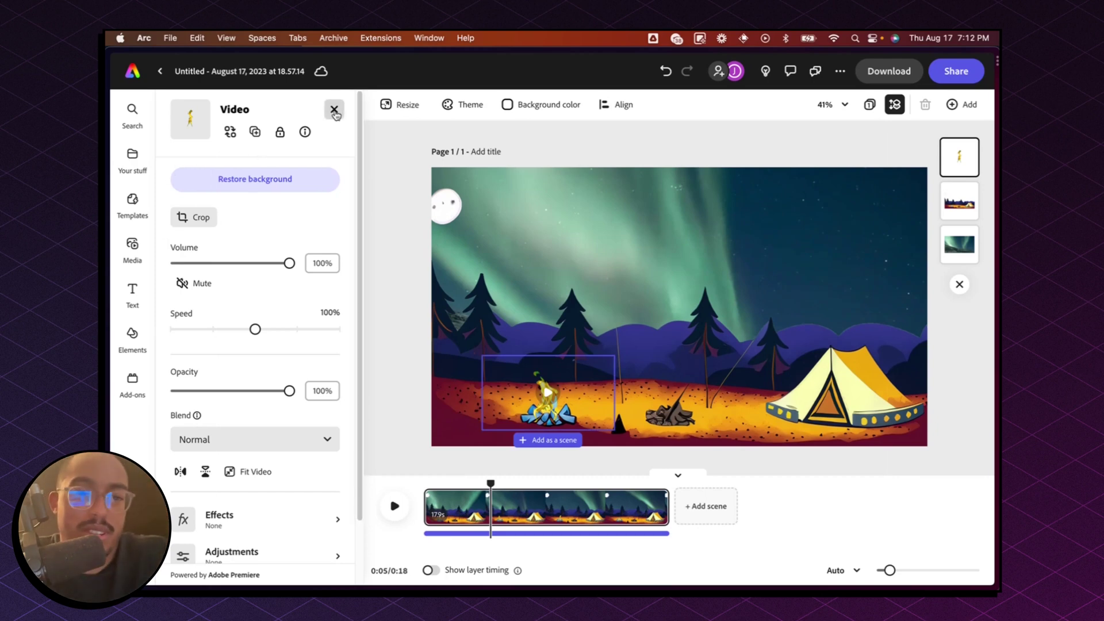
click(132, 243)
- Search stock videos for 'smoke' and browse through the results
text(smoke)
key(Return)
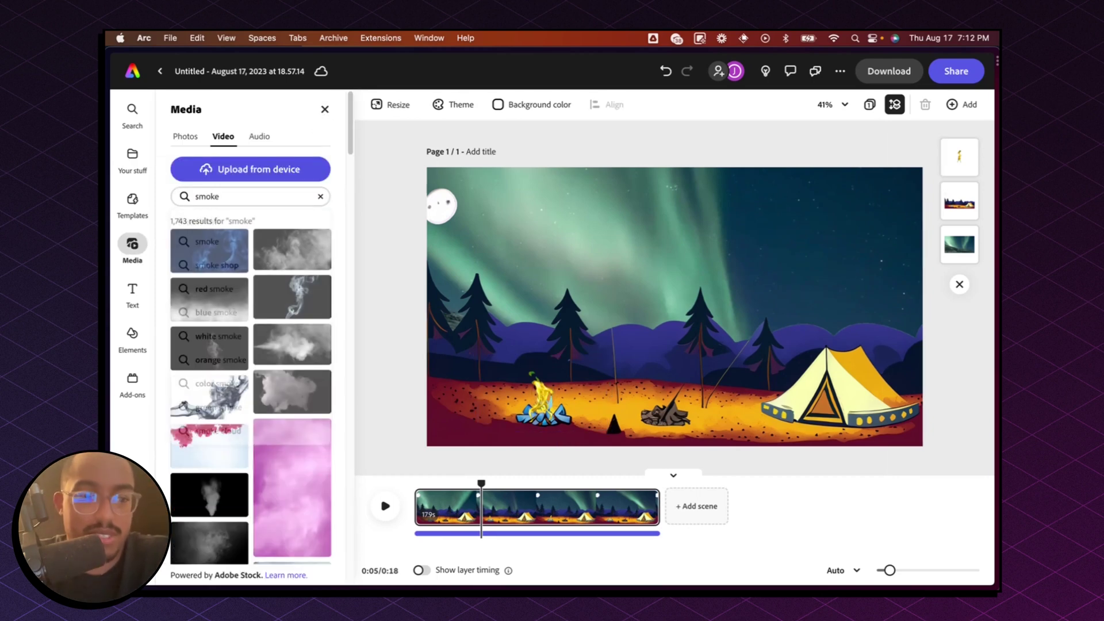
scroll(263, 437, down, 15)
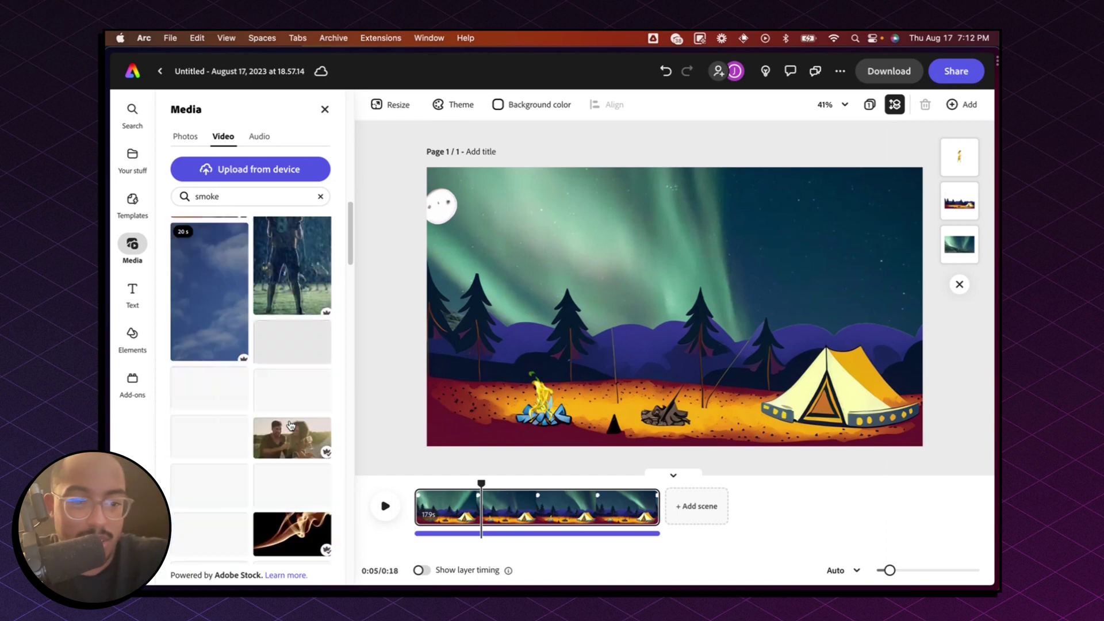
scroll(291, 426, down, 15)
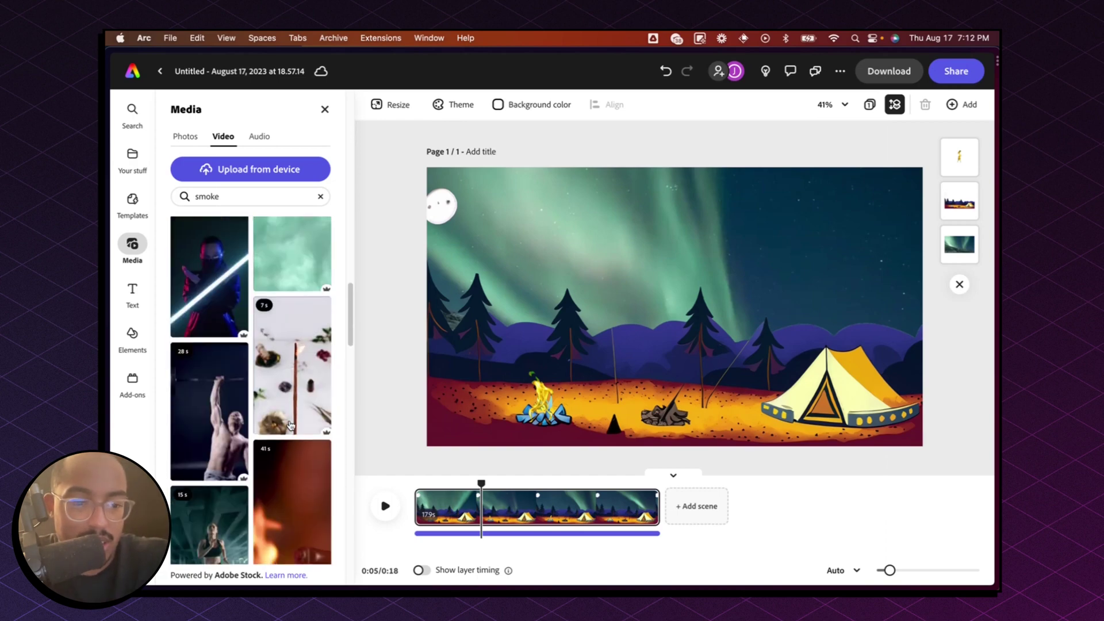
scroll(292, 425, down, 15)
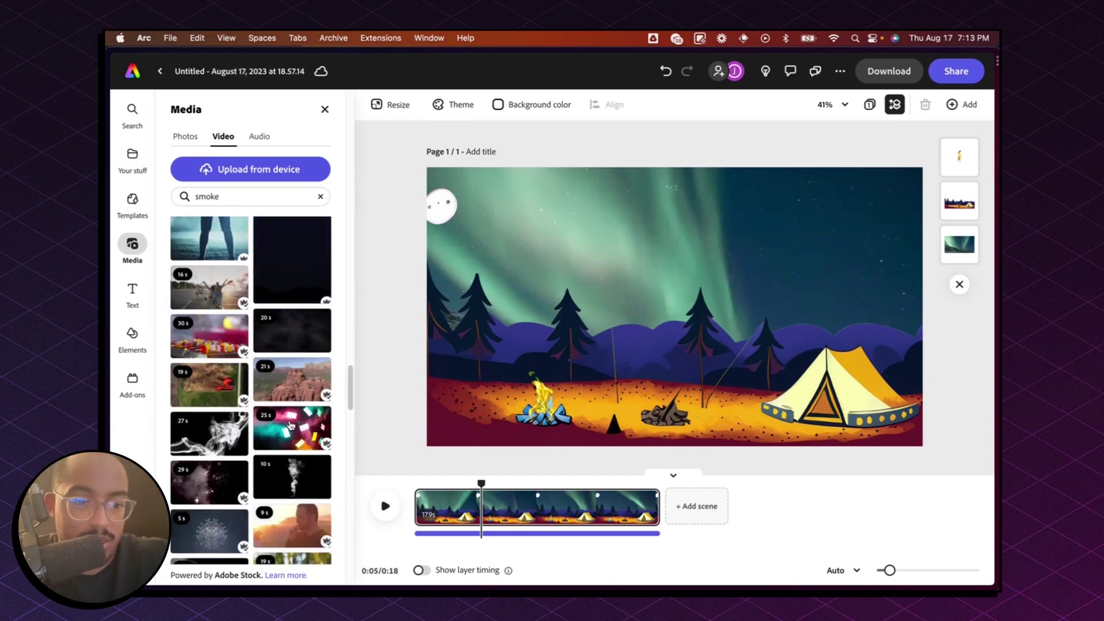
scroll(297, 421, down, 2)
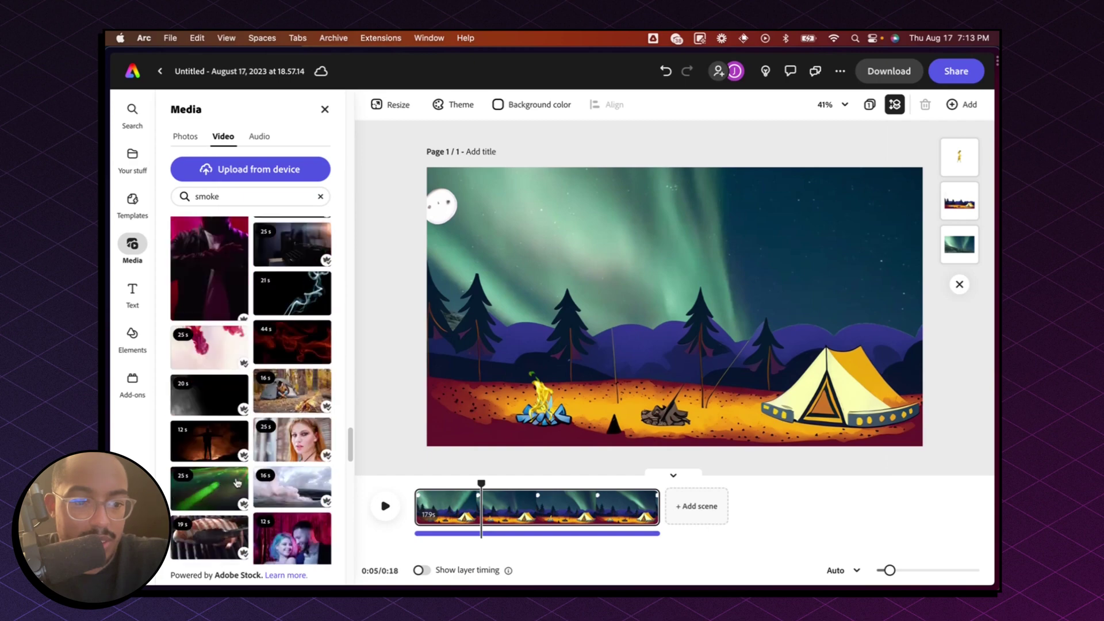
scroll(237, 482, down, 5)
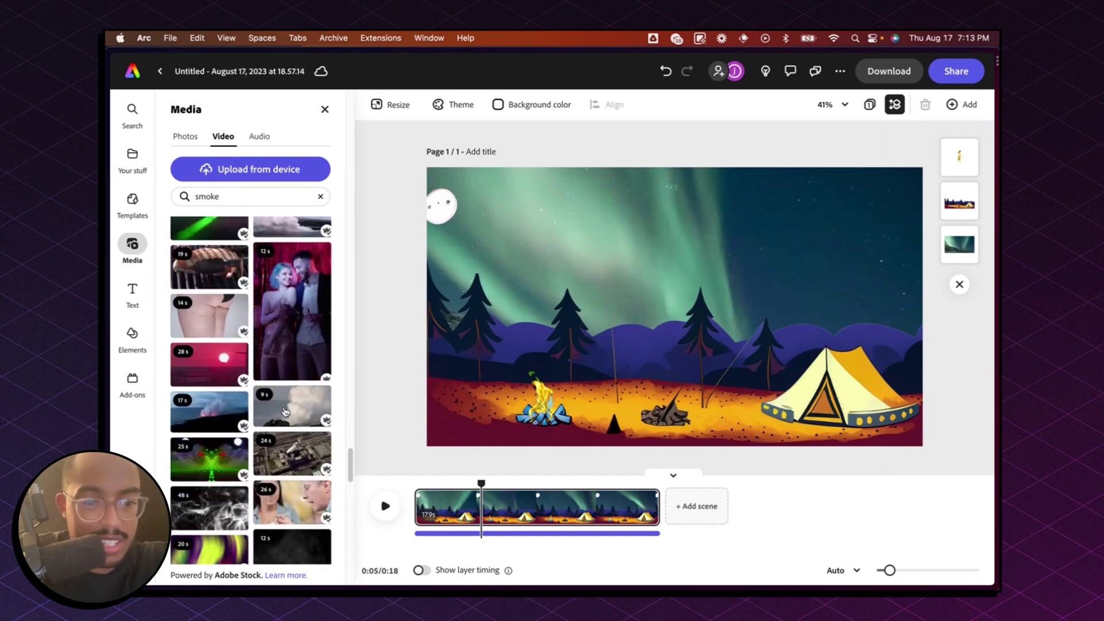
scroll(285, 411, down, 4)
scroll(289, 412, down, 10)
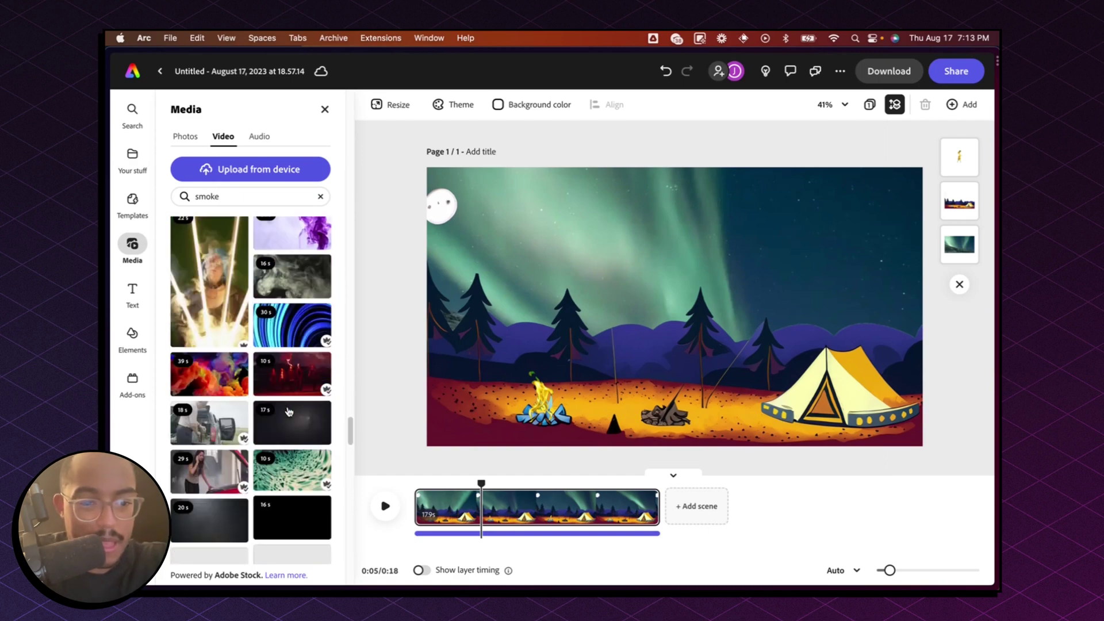
scroll(290, 411, up, 3)
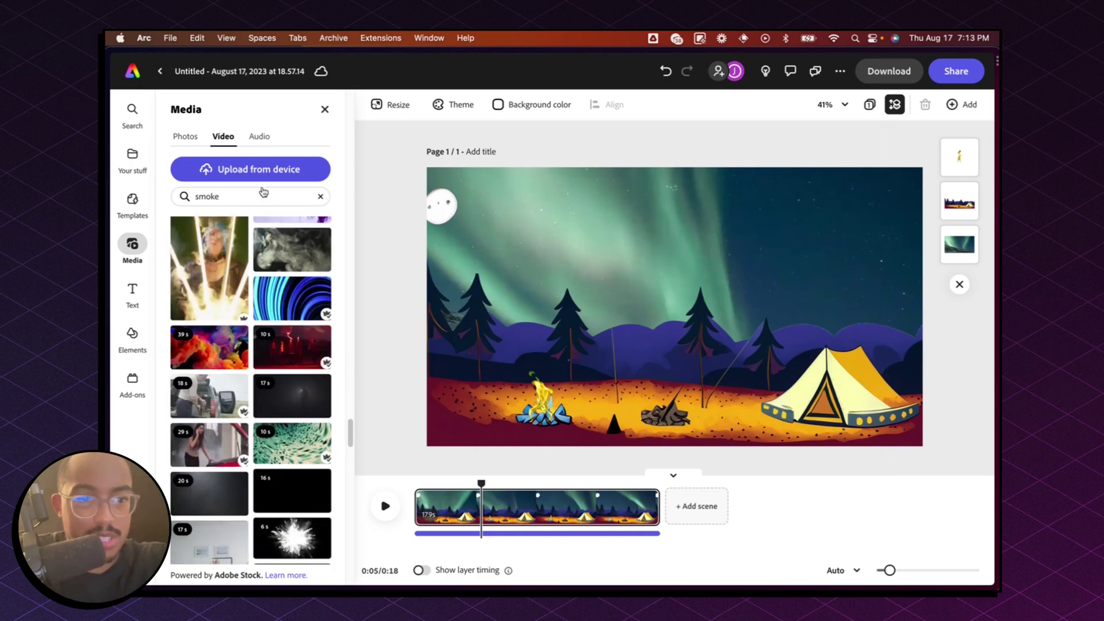
- Search for starry night videos and browse through the results
click(279, 199)
text(star)
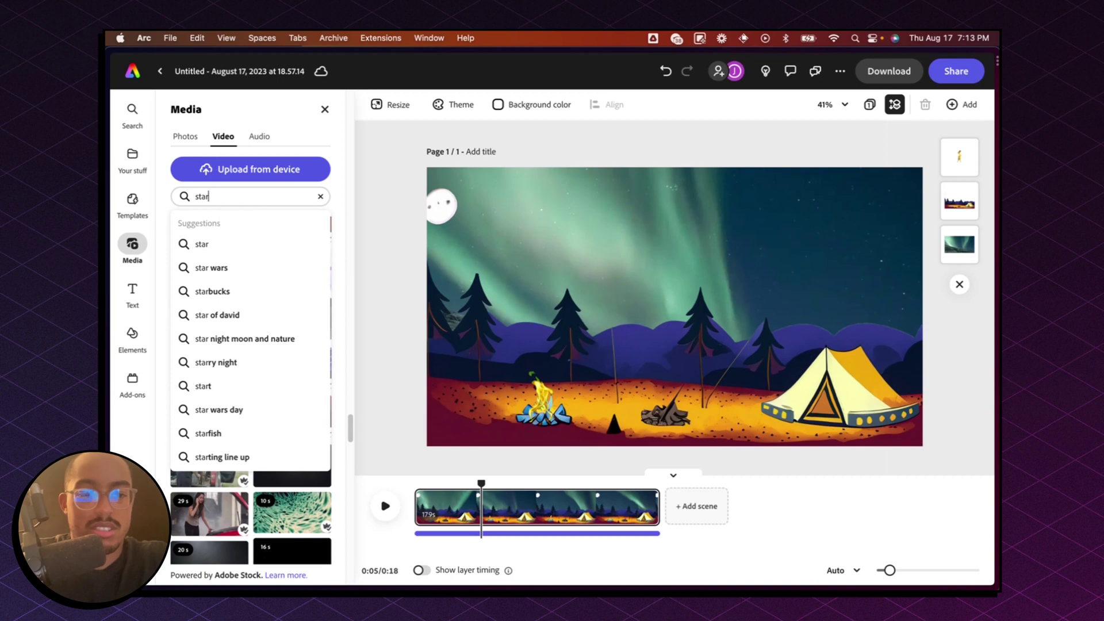
click(244, 364)
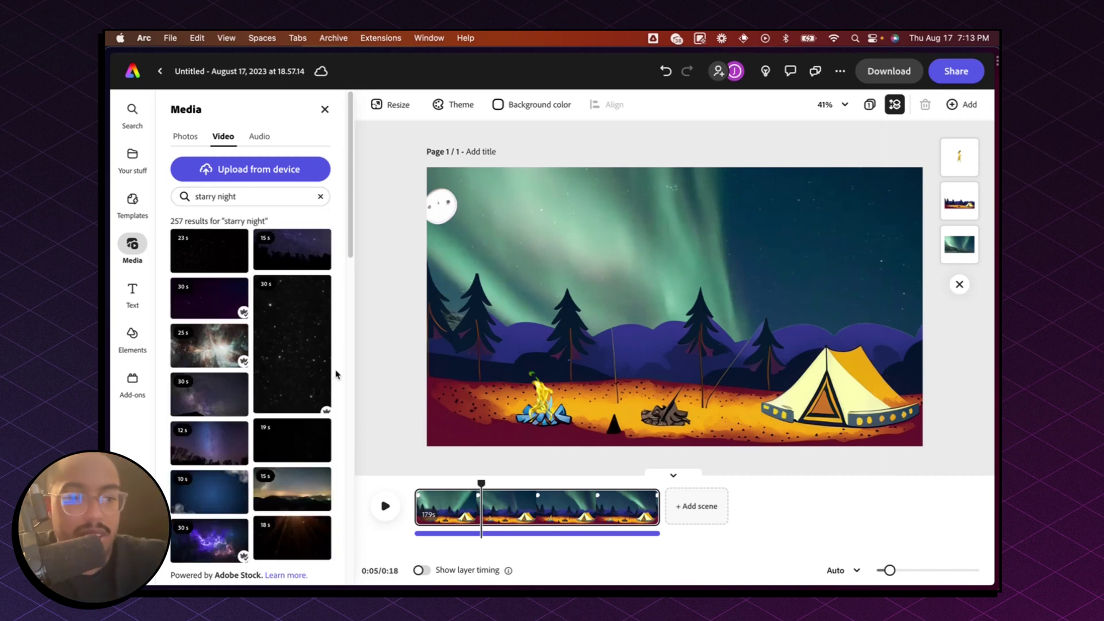
scroll(292, 373, down, 10)
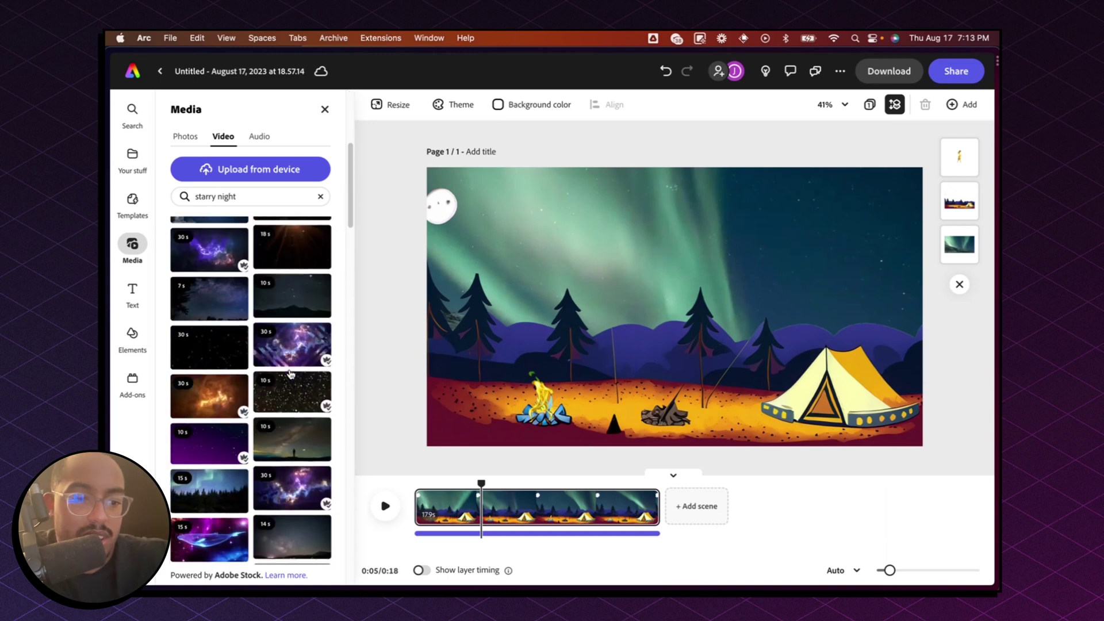
scroll(291, 374, down, 10)
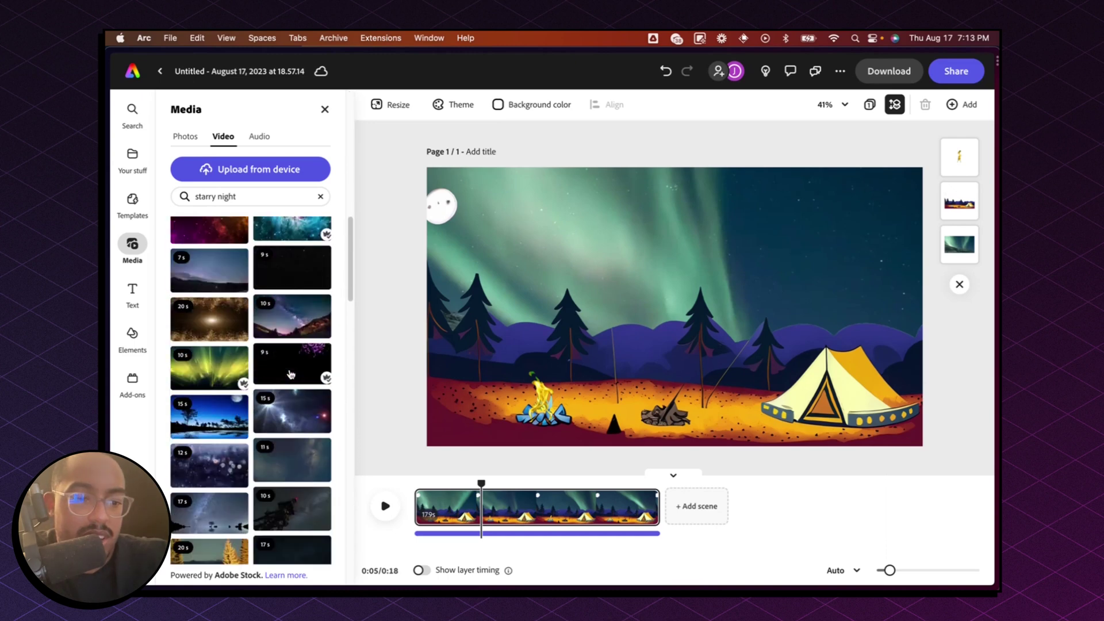
scroll(290, 374, down, 2)
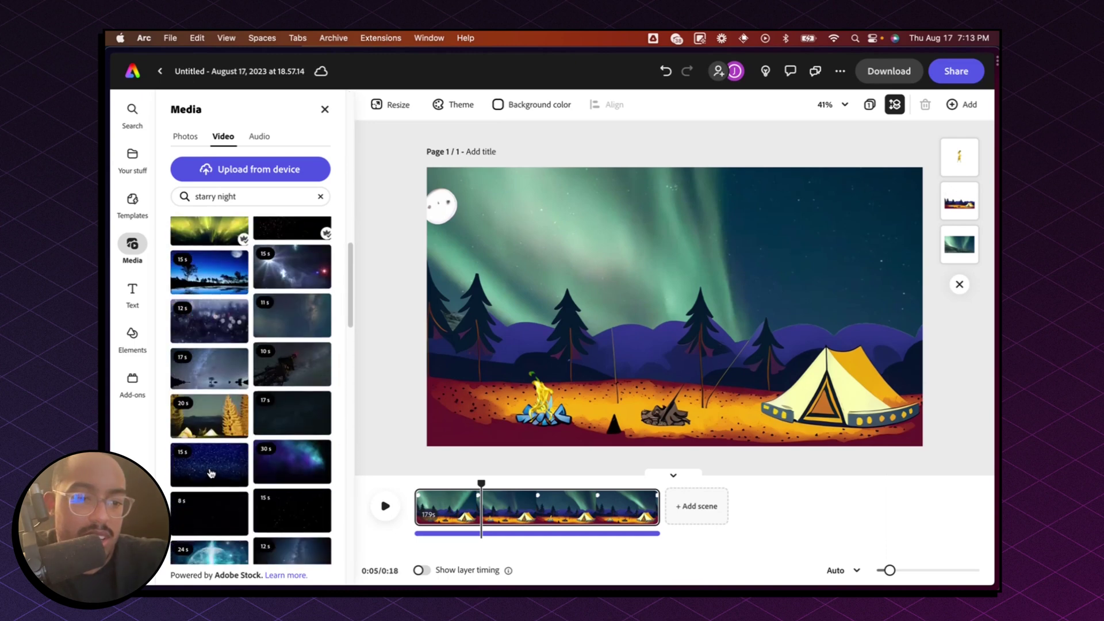
scroll(211, 474, down, 10)
scroll(296, 425, down, 8)
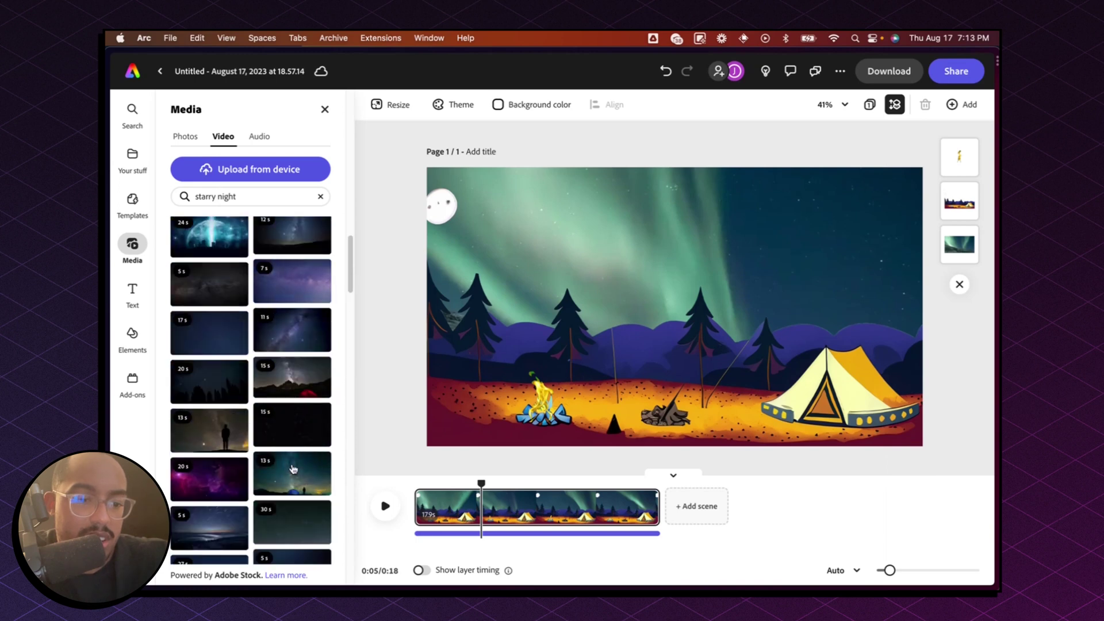
scroll(295, 434, down, 8)
scroll(294, 438, down, 8)
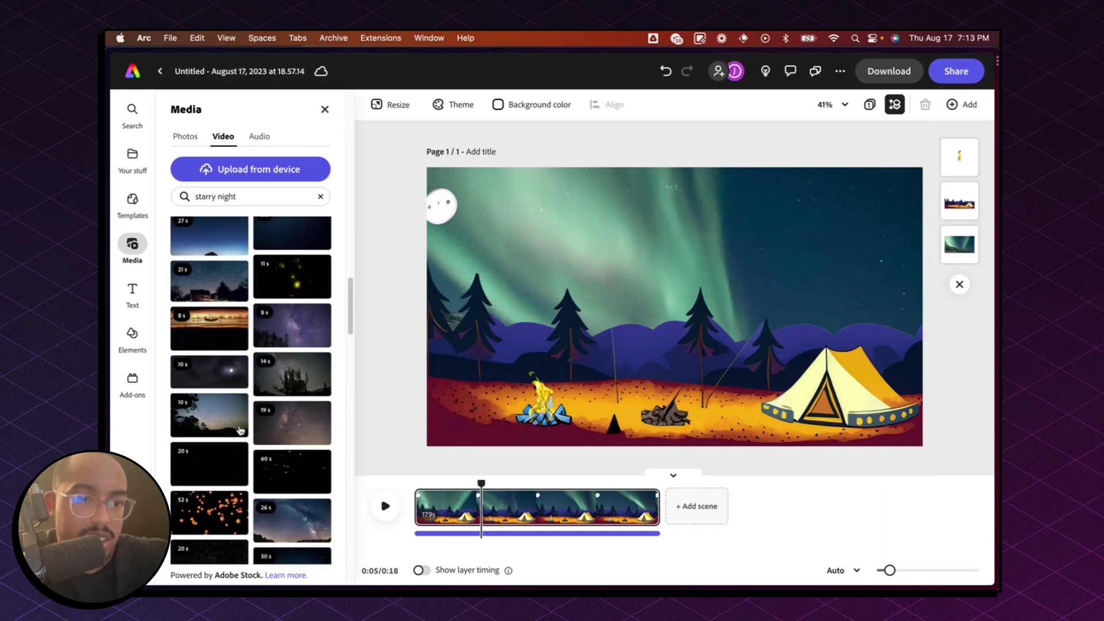
- Clear the search query and switch the media library to Photos
click(264, 195)
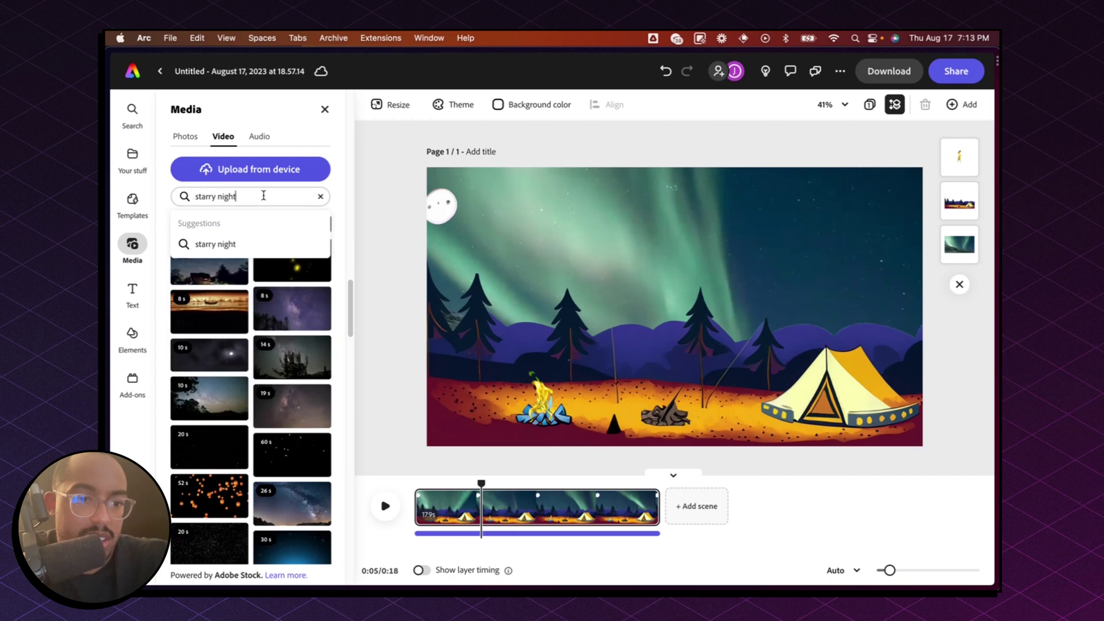
drag(262, 196, 182, 198)
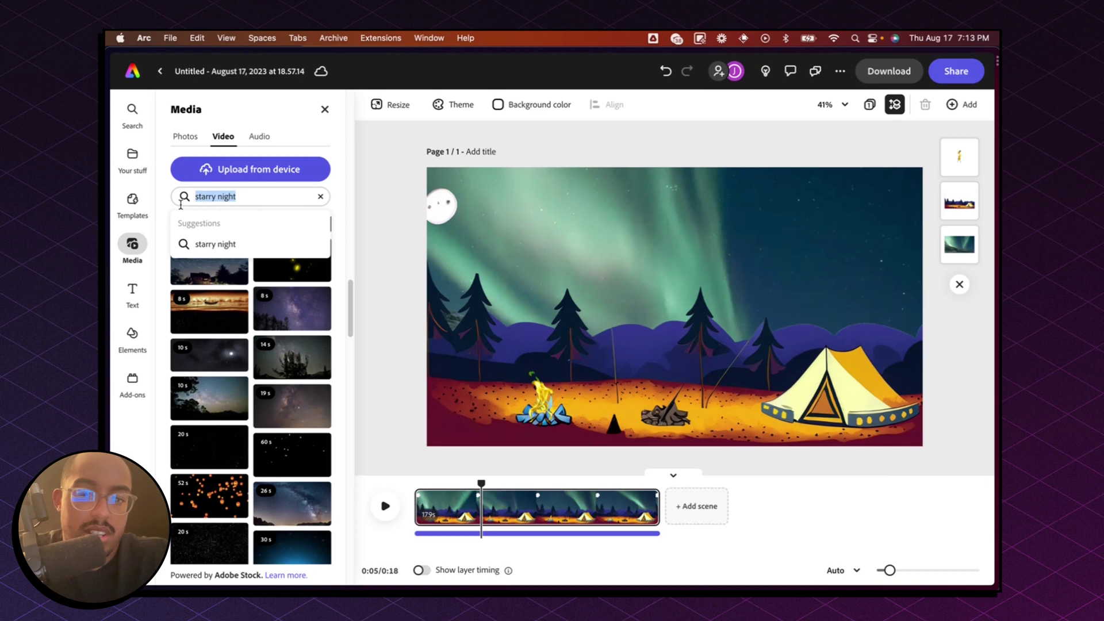
key(BackSpace)
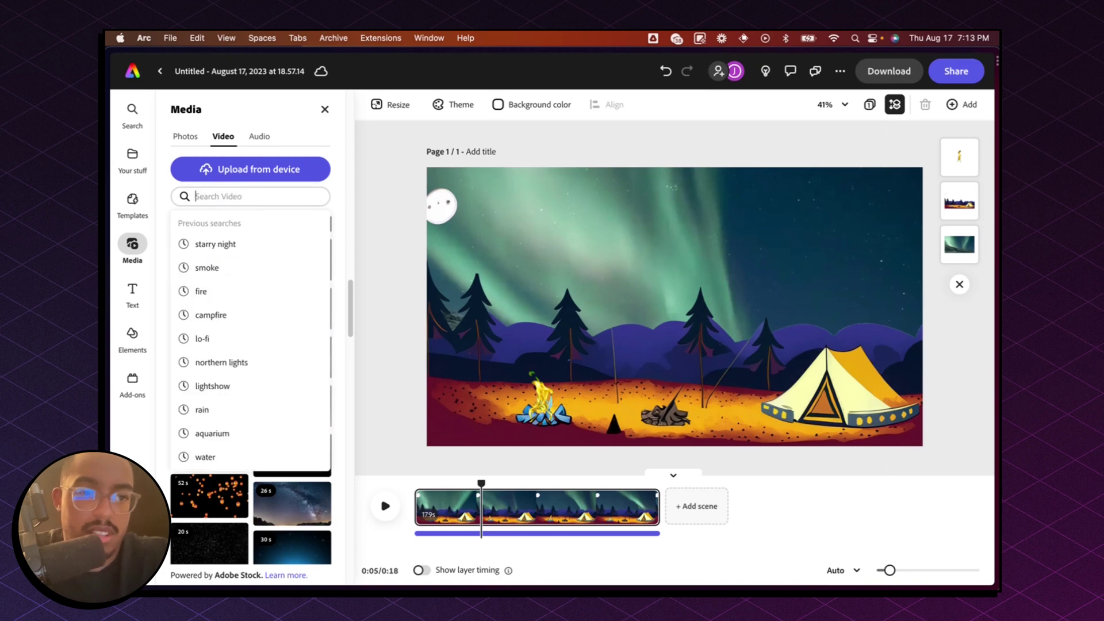
click(185, 136)
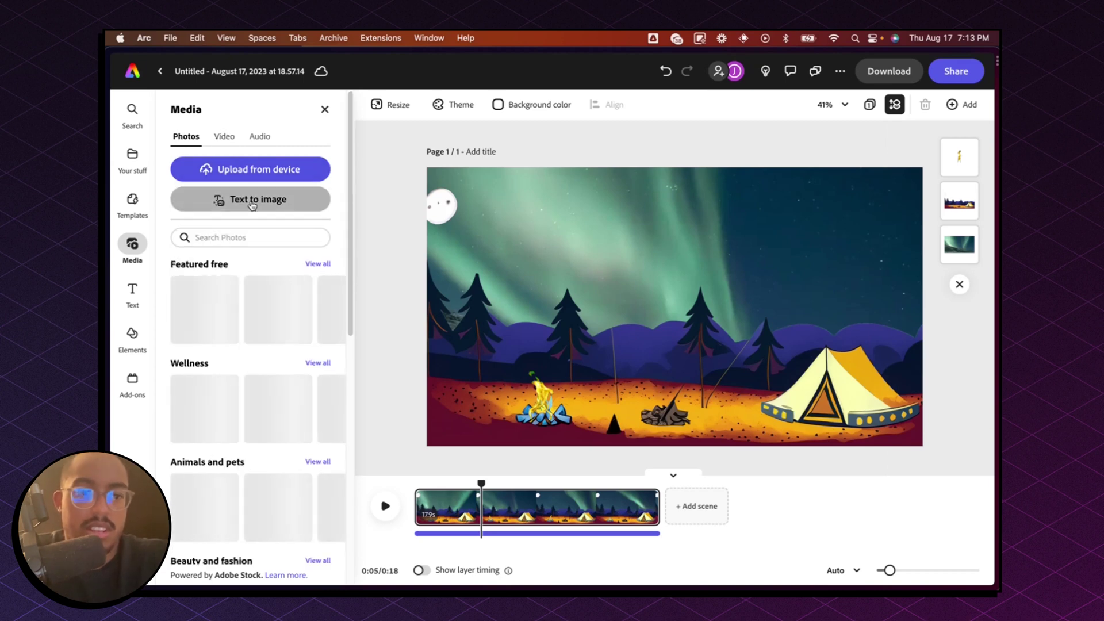
- Generate square Text to image results from the prompt 'dog sleeping, cute'
click(248, 239)
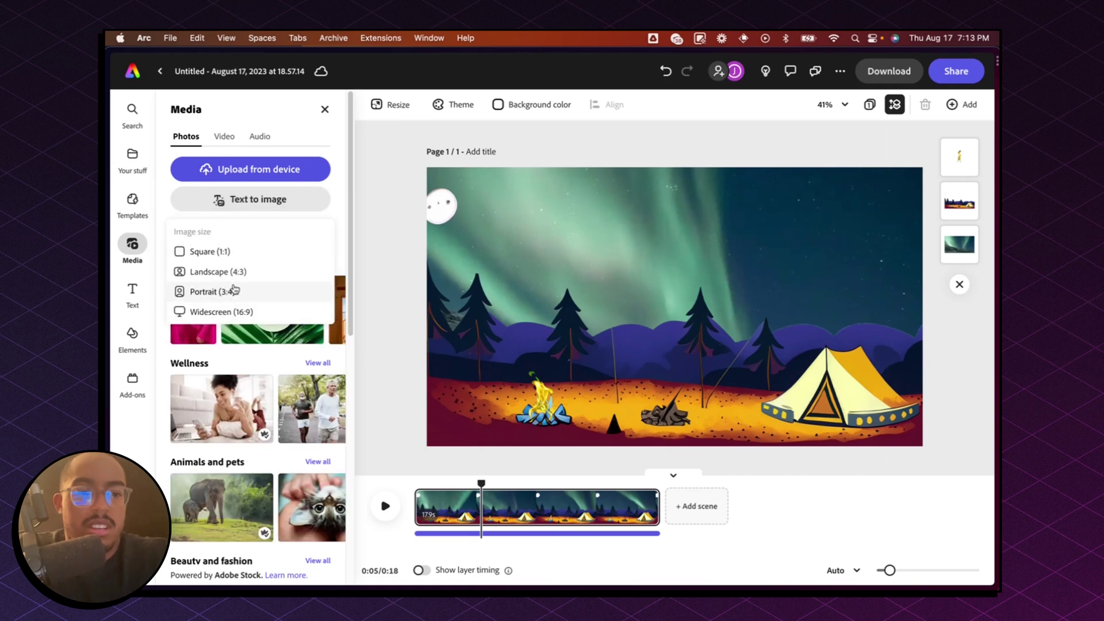
click(231, 252)
click(234, 210)
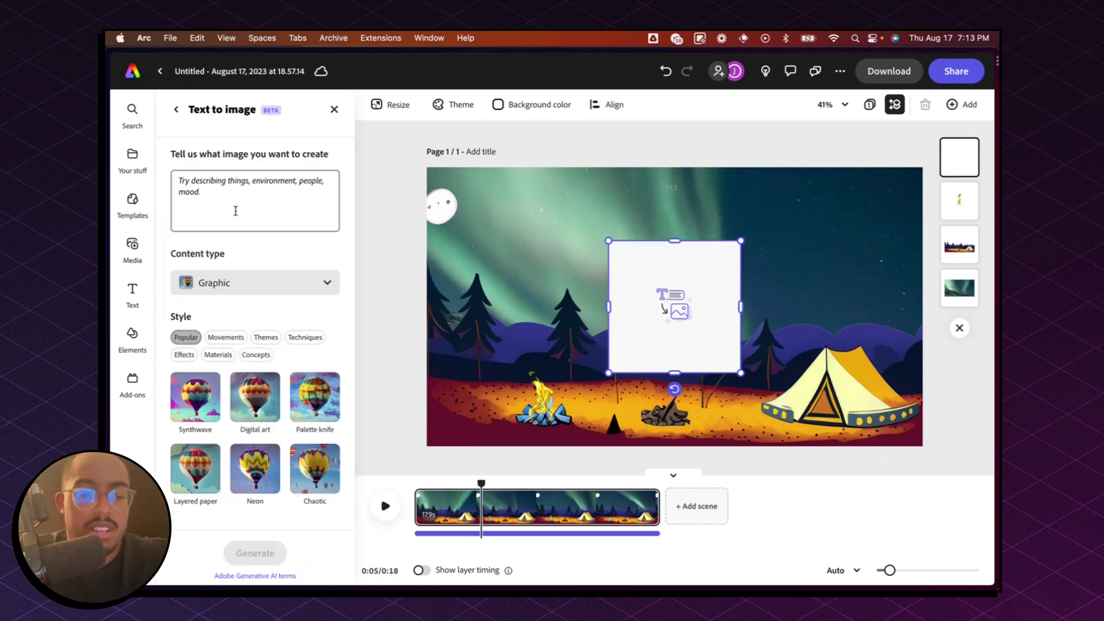
text(dog sleeping, cute)
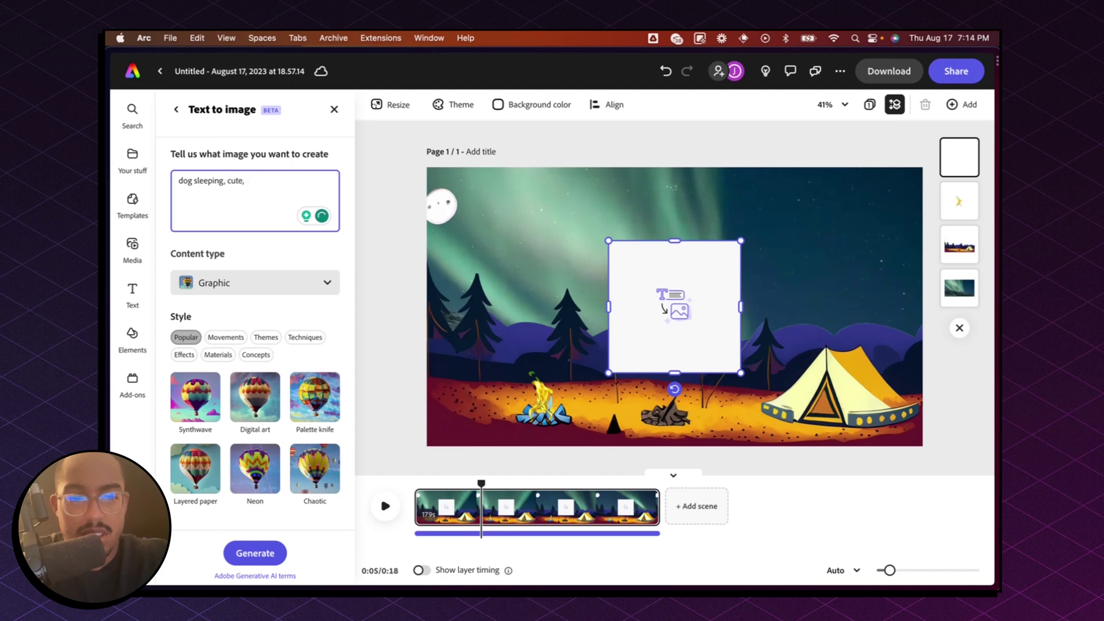
key(Return)
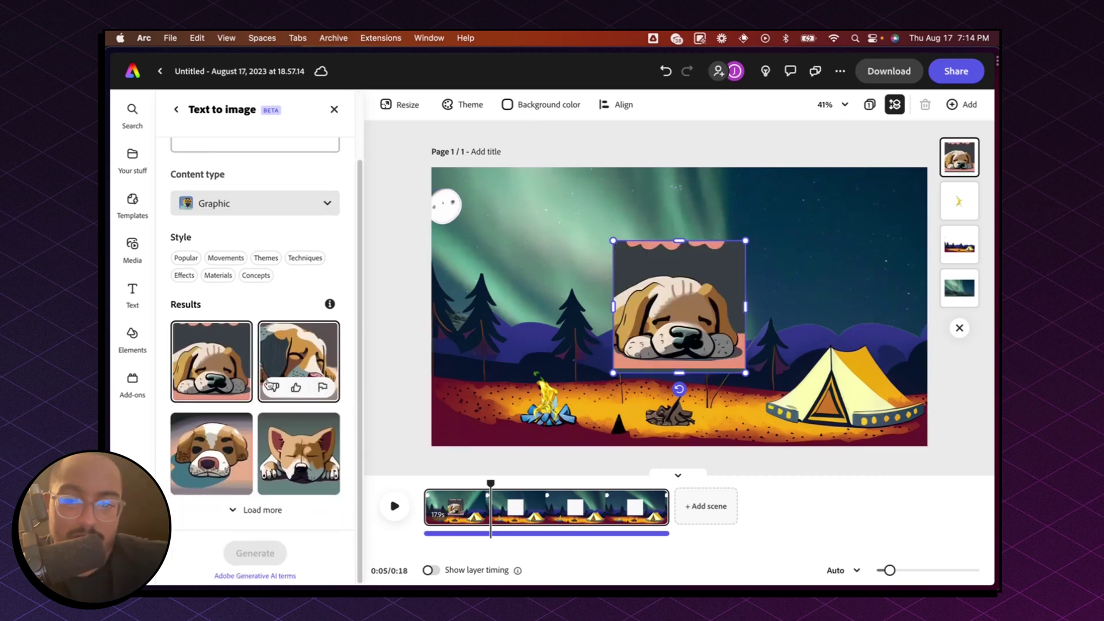
- Use the sleeping corgi, remove its background, shrink it, and place it before the tent door
drag(689, 302, 751, 372)
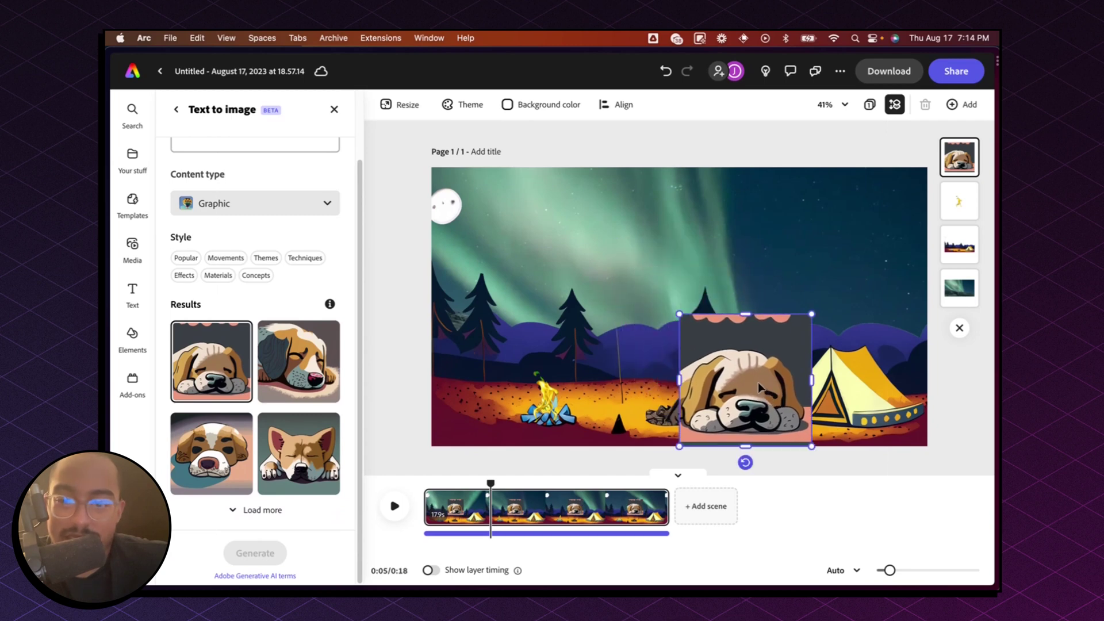
click(289, 489)
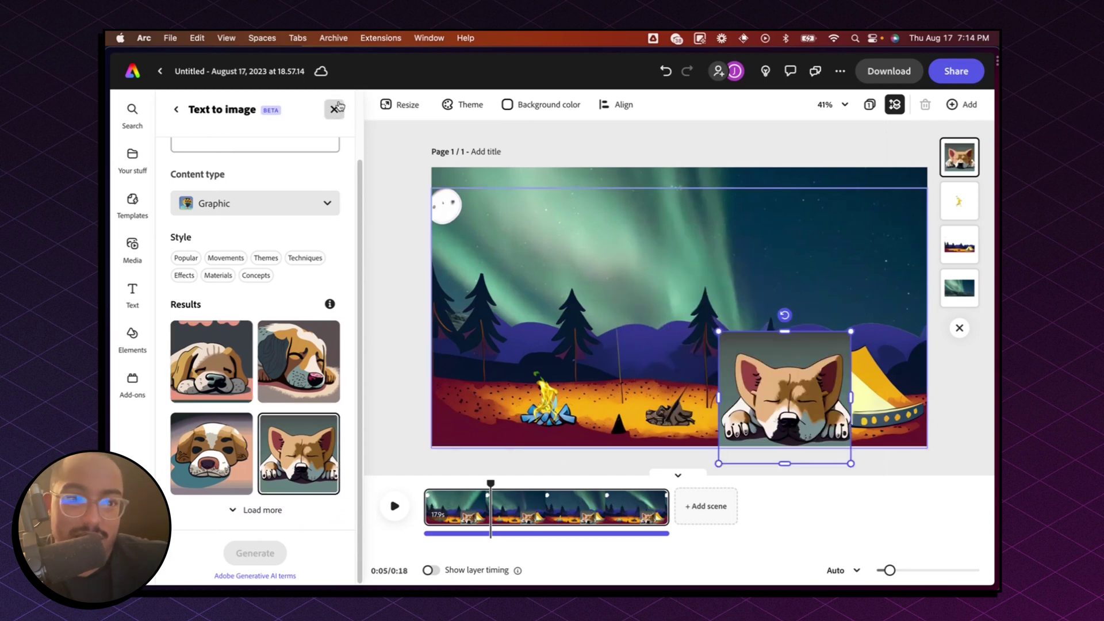
click(283, 183)
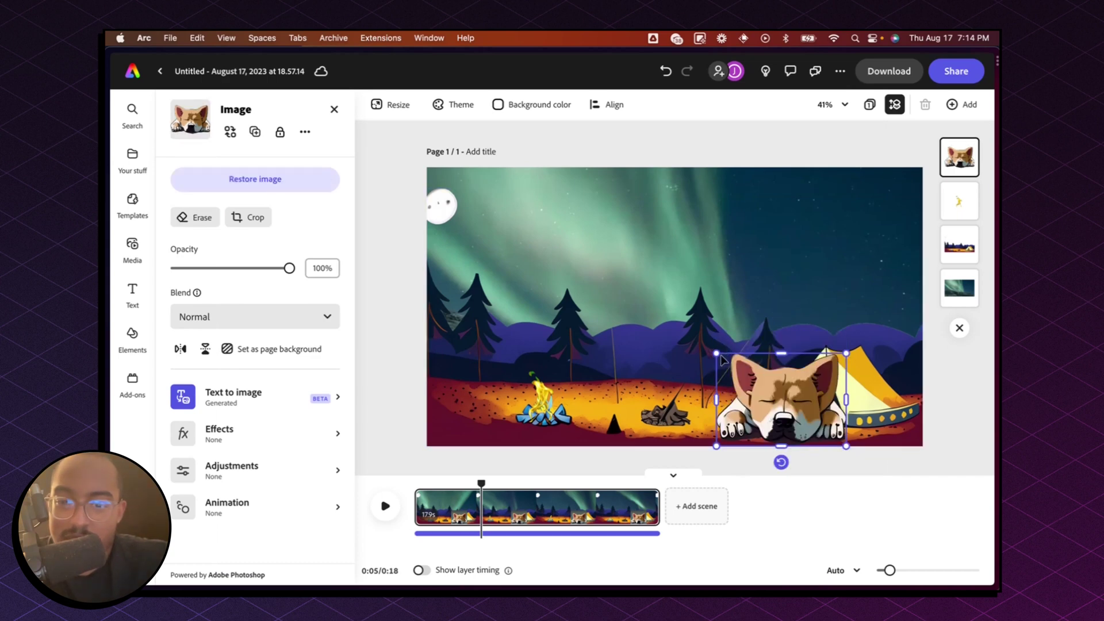
drag(716, 353, 838, 408)
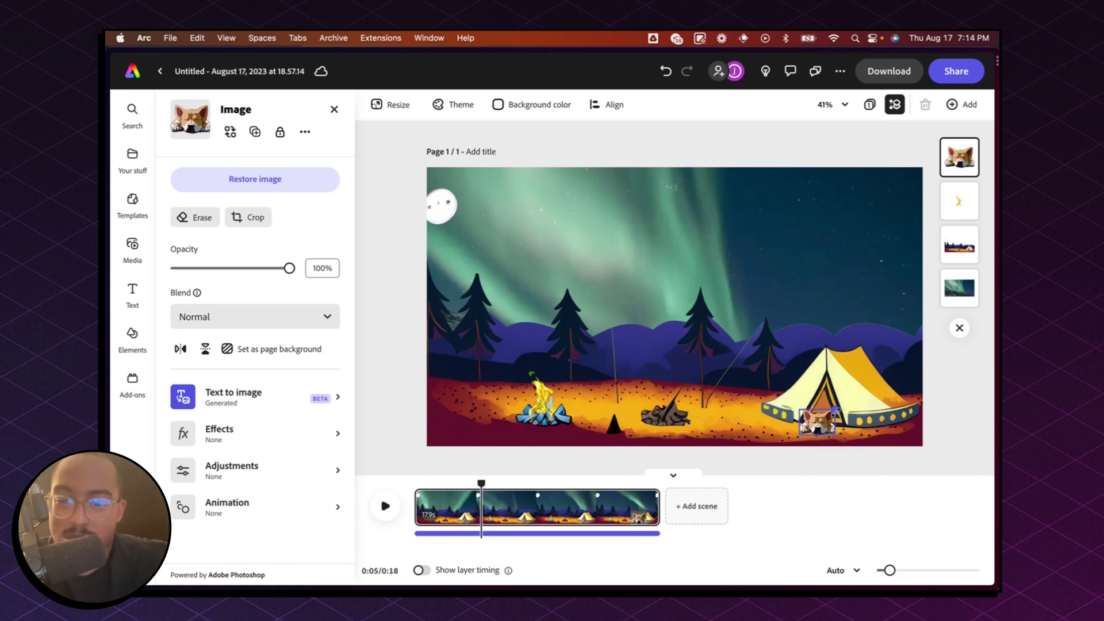
drag(822, 424, 831, 426)
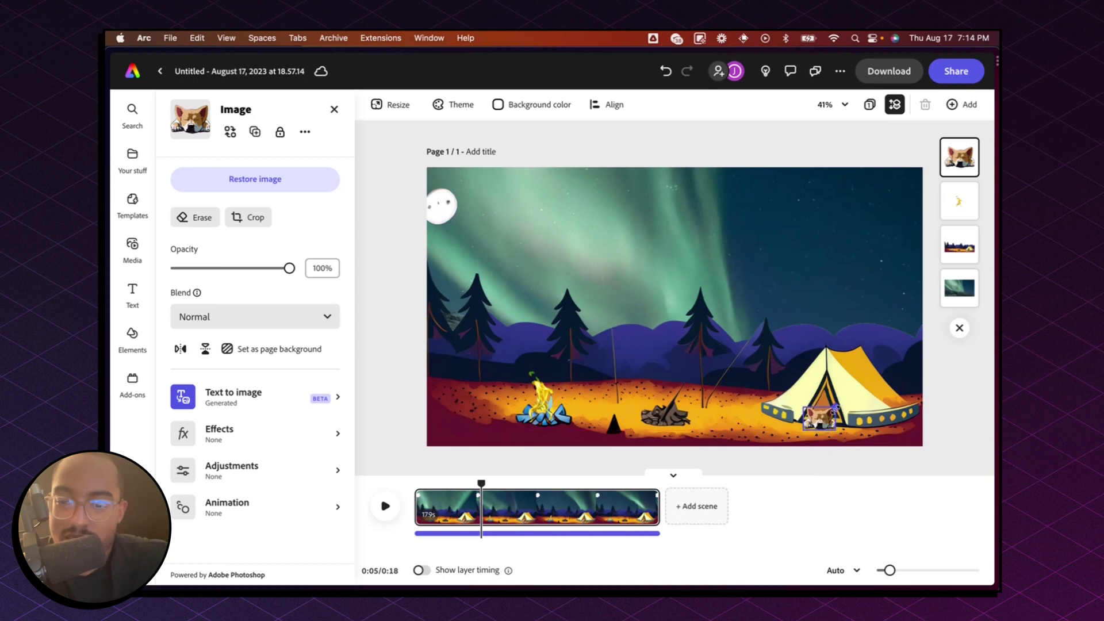
- Generate square images from the prompt 'person sitting in chair looking up at sky'
click(946, 442)
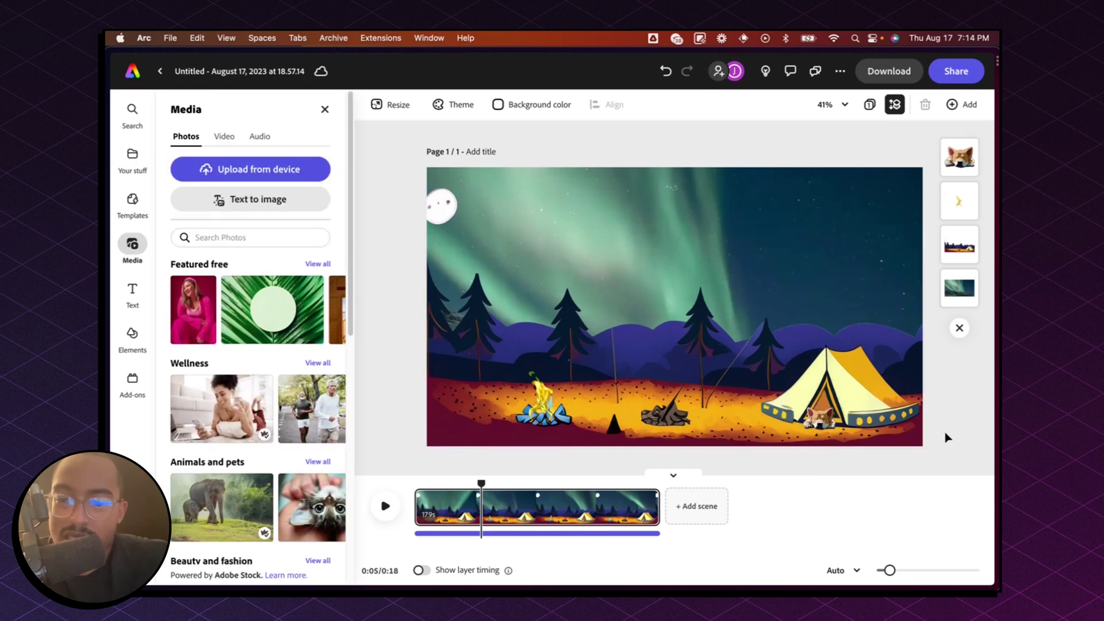
click(247, 209)
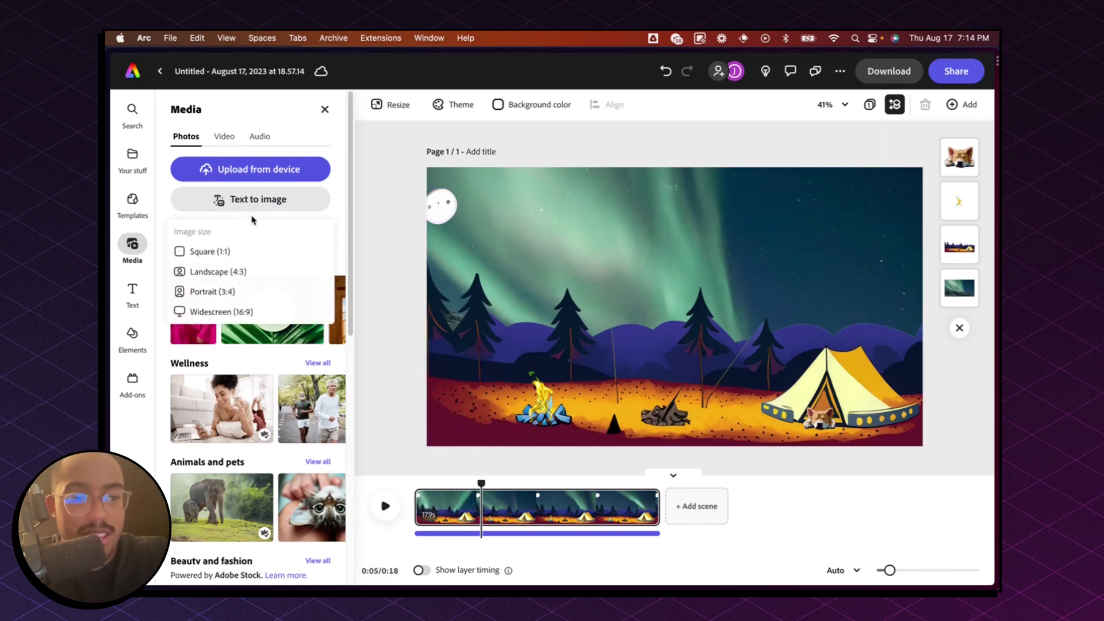
click(230, 252)
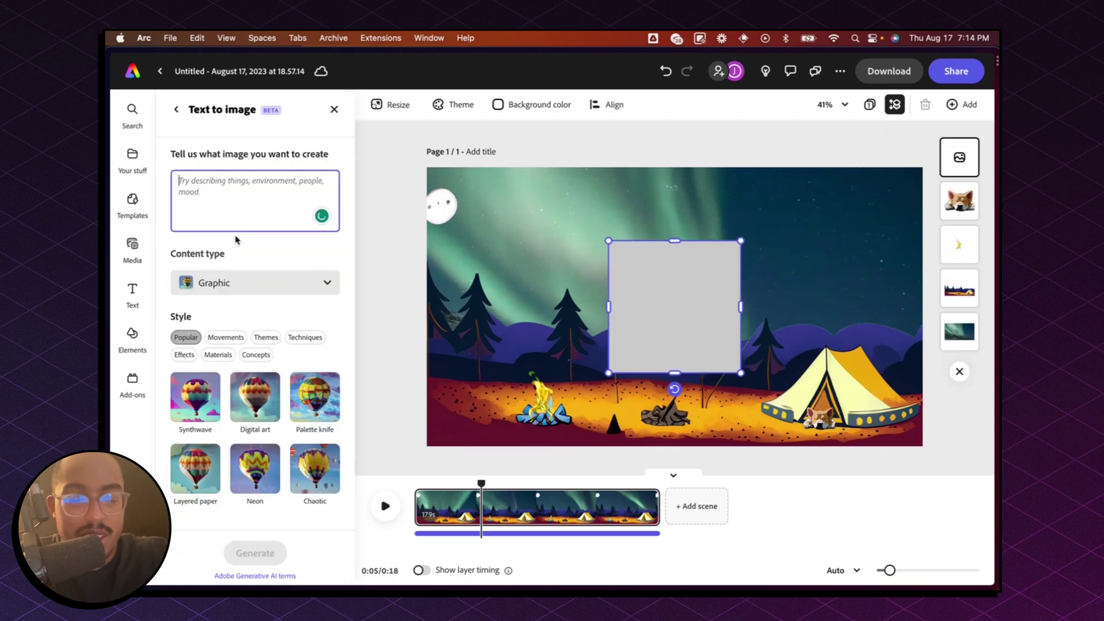
text(person sitting in chair looking up at sky)
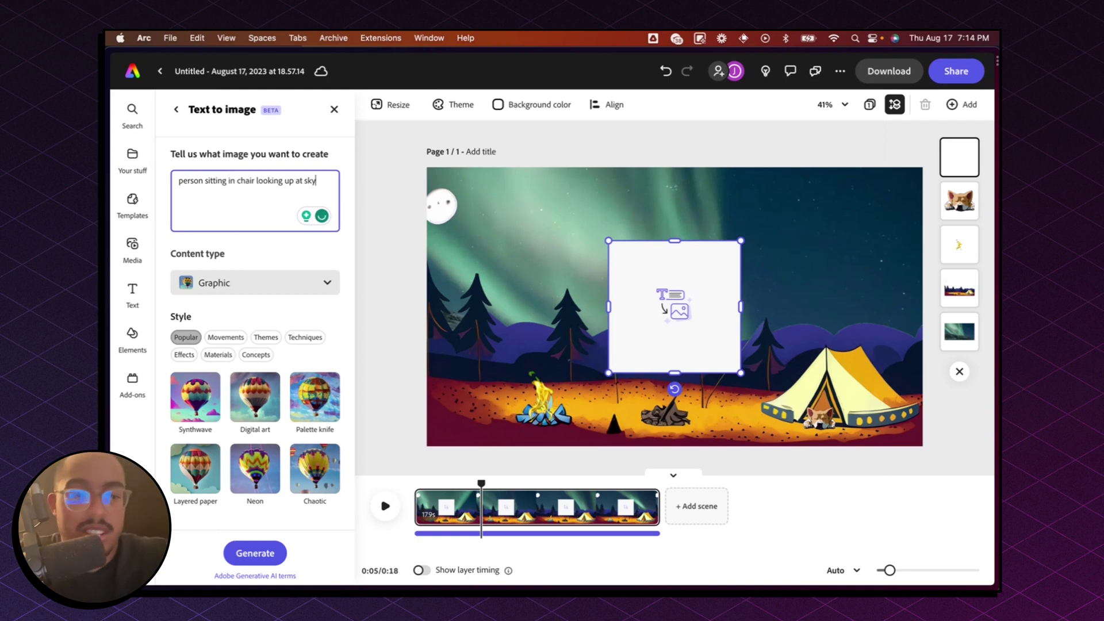
click(268, 547)
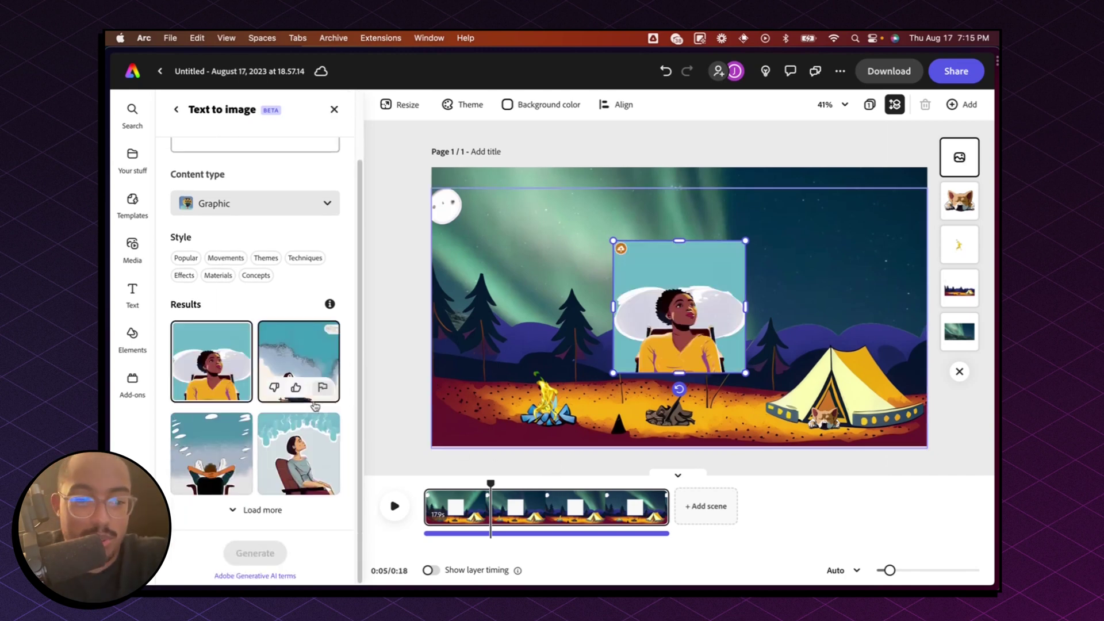
- Use the man leaning back in his chair and set the content type to Art
click(233, 438)
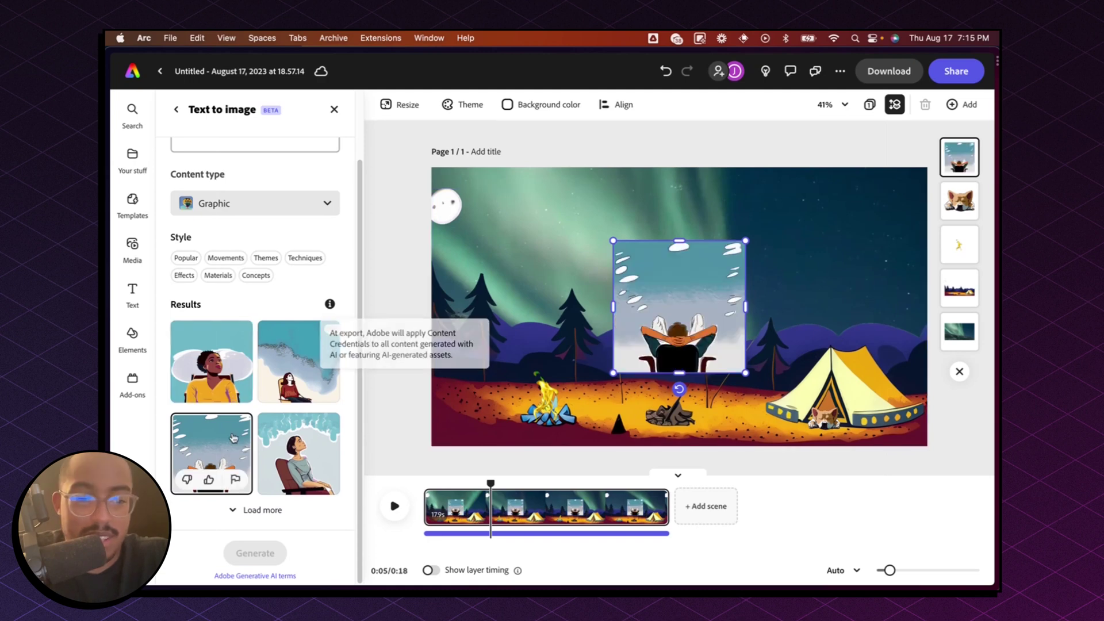
click(256, 510)
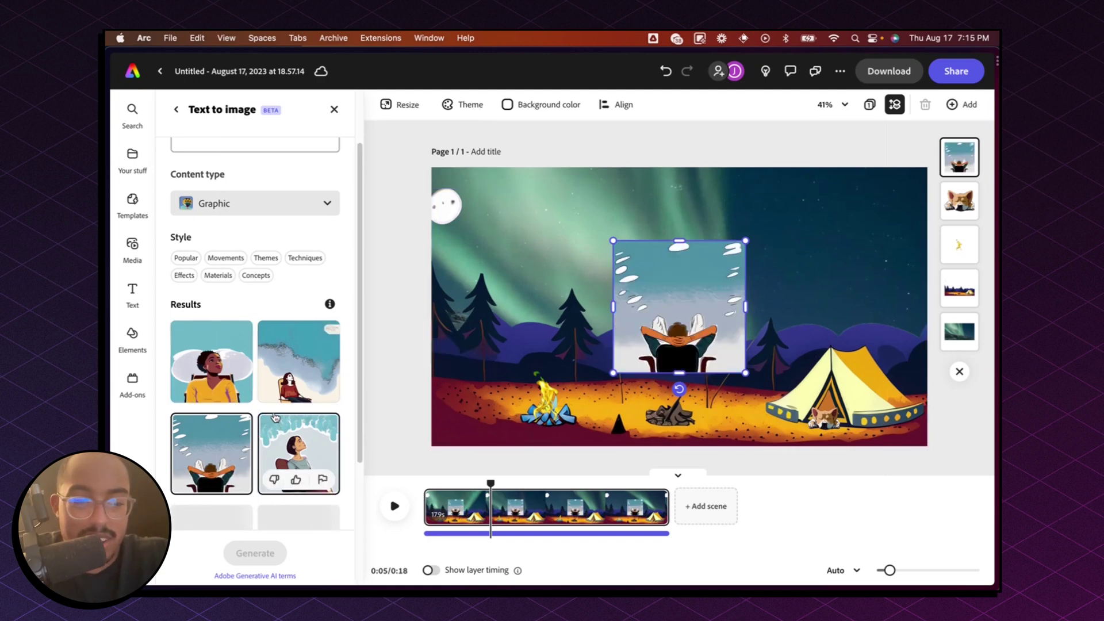
scroll(275, 417, down, 3)
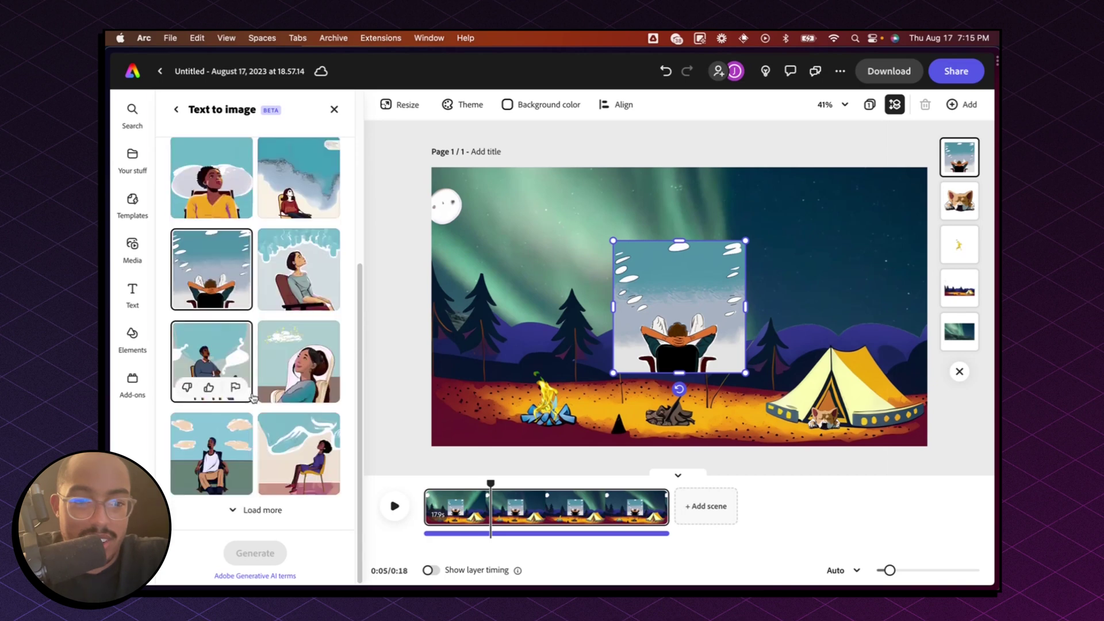
scroll(241, 217, up, 5)
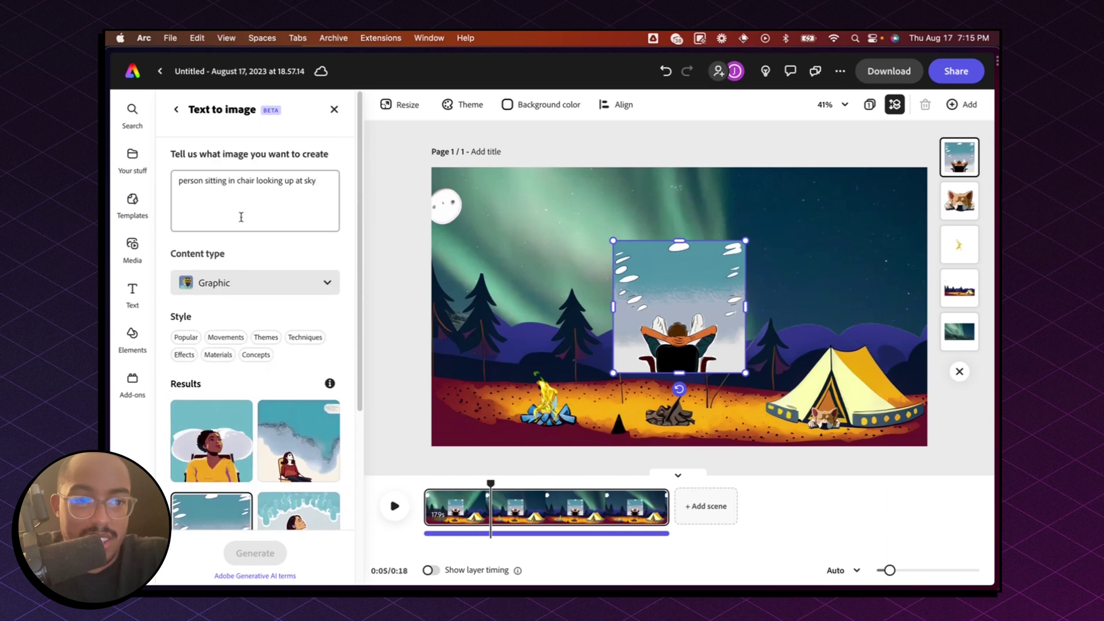
click(247, 291)
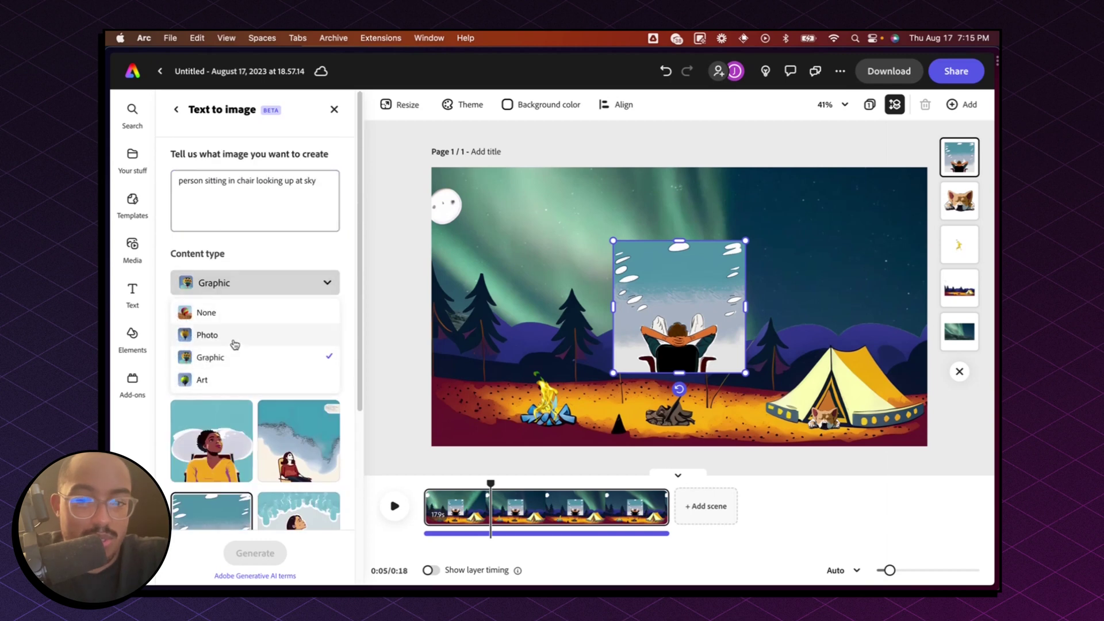
click(230, 379)
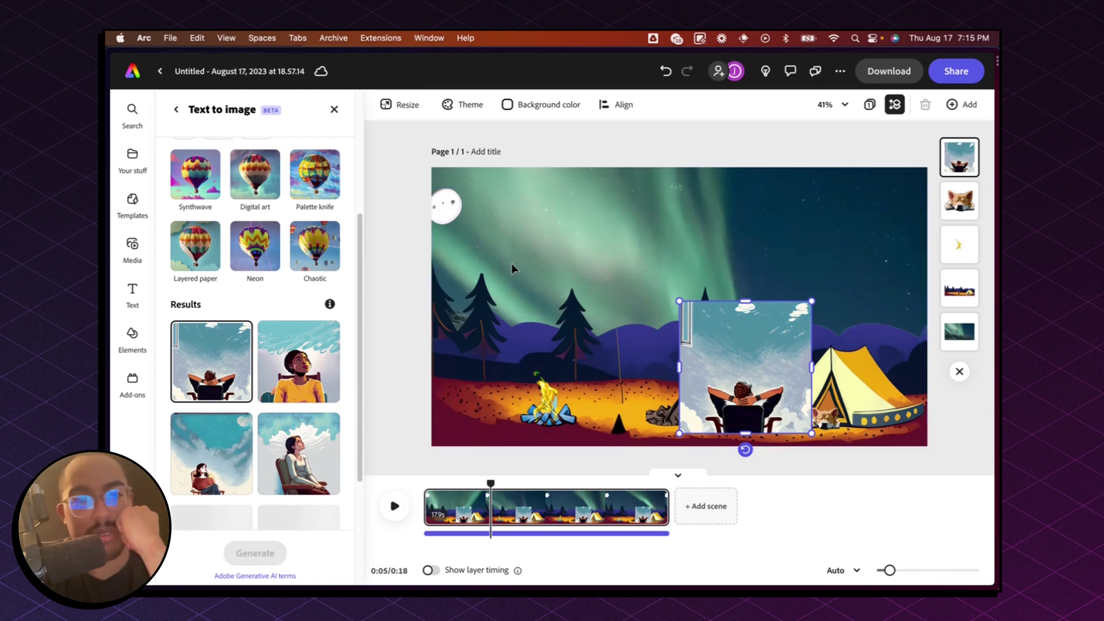
- Remove the seated man's background and deselect the image
click(176, 110)
click(261, 183)
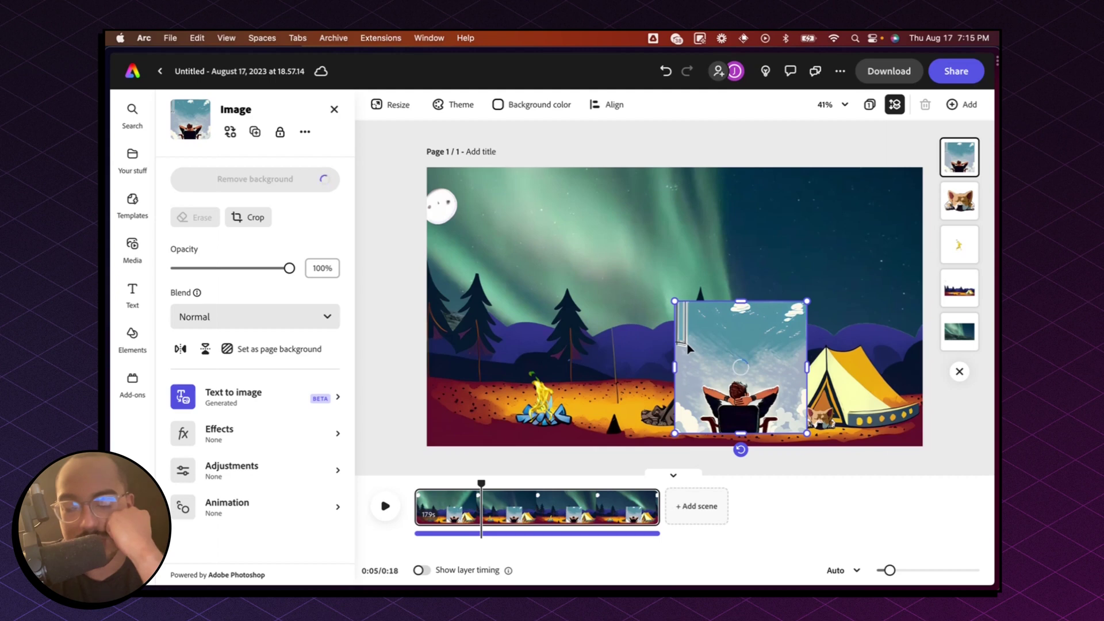
click(765, 151)
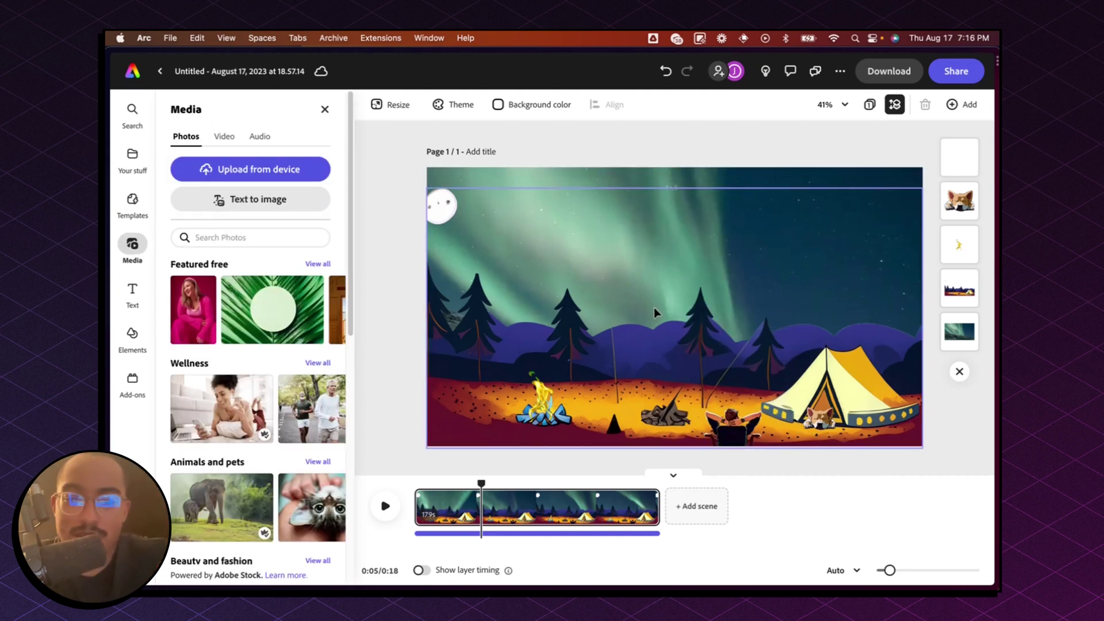
mouse_move(429, 495)
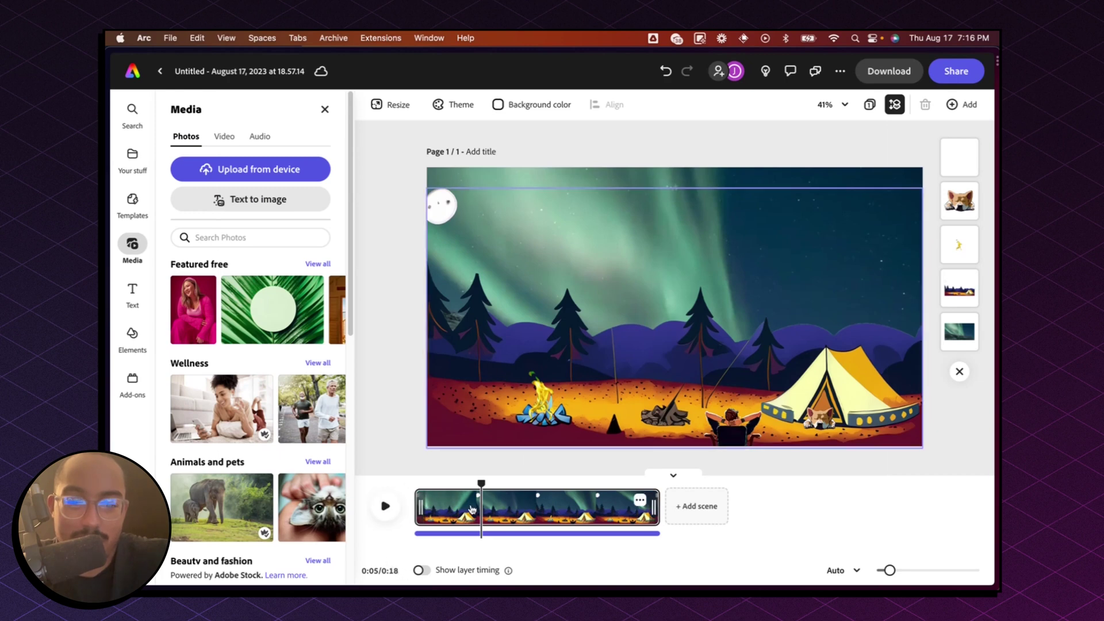
- Rewind the playhead to 0:00 and play the 18-second campsite preview
drag(468, 485, 414, 483)
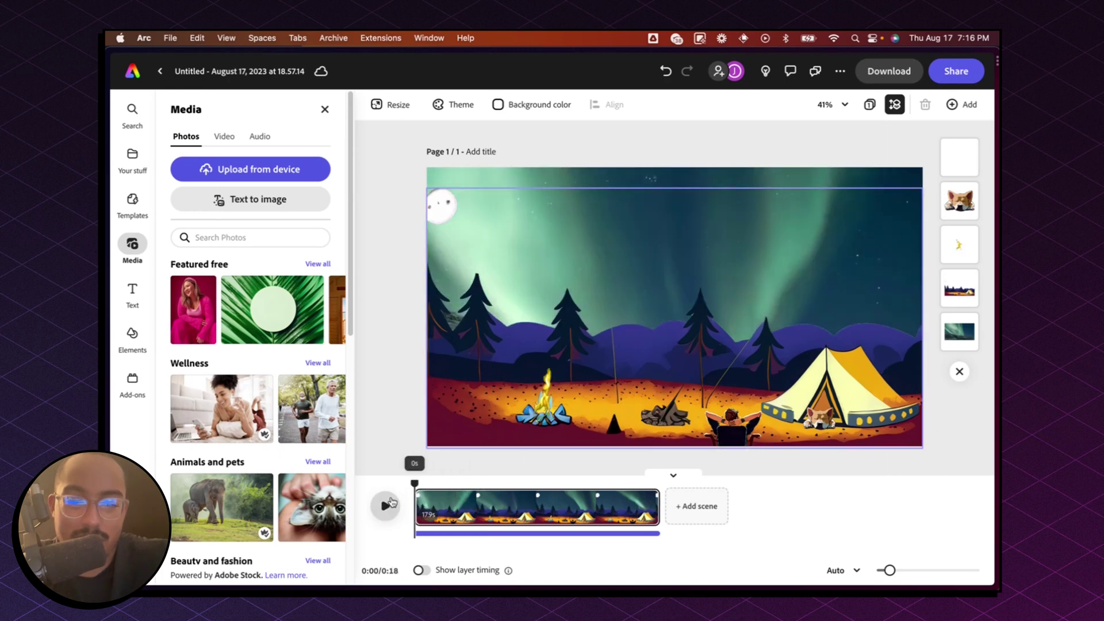
click(385, 507)
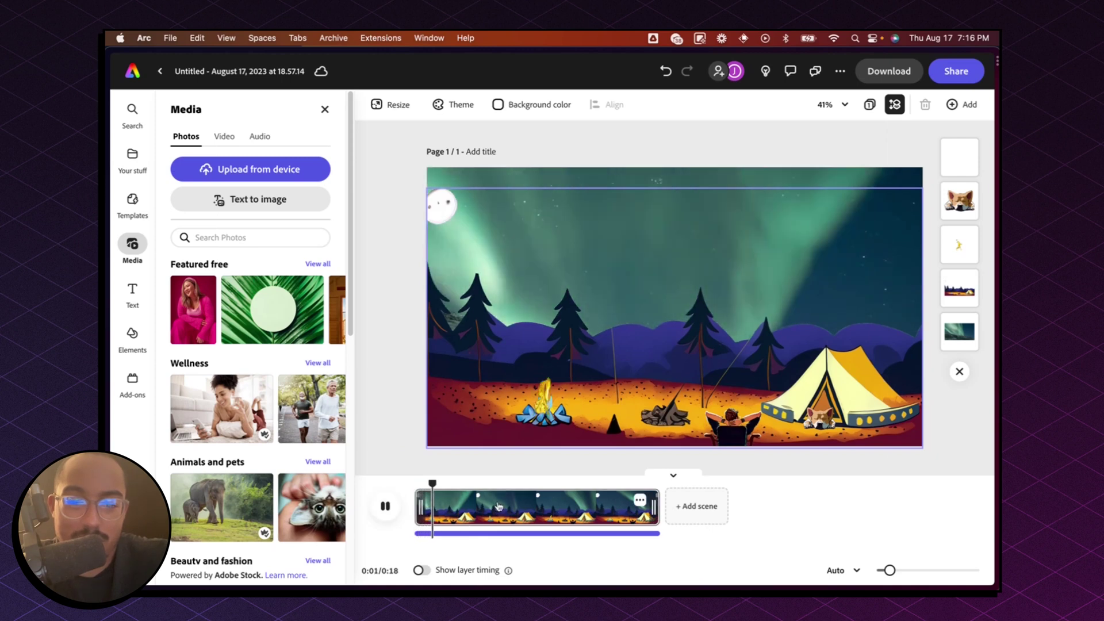
click(530, 163)
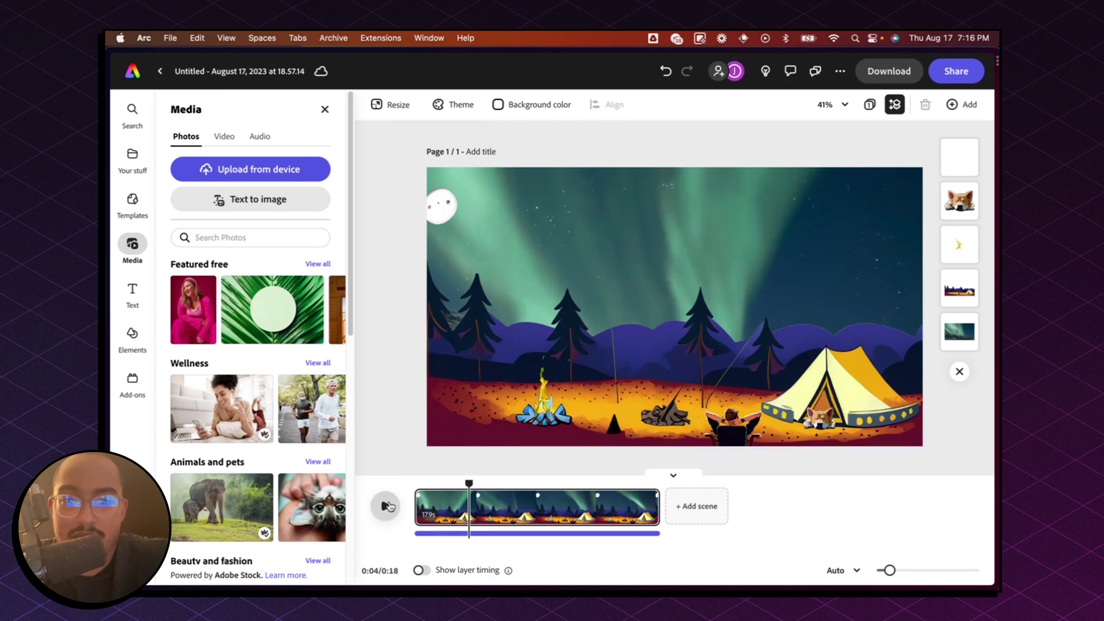
click(385, 507)
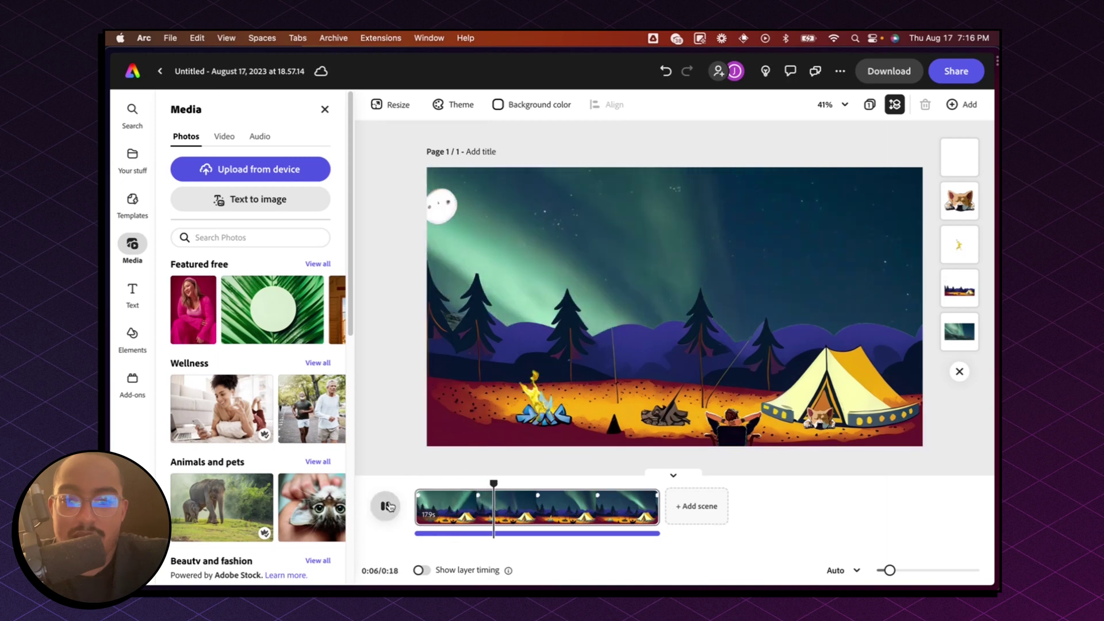